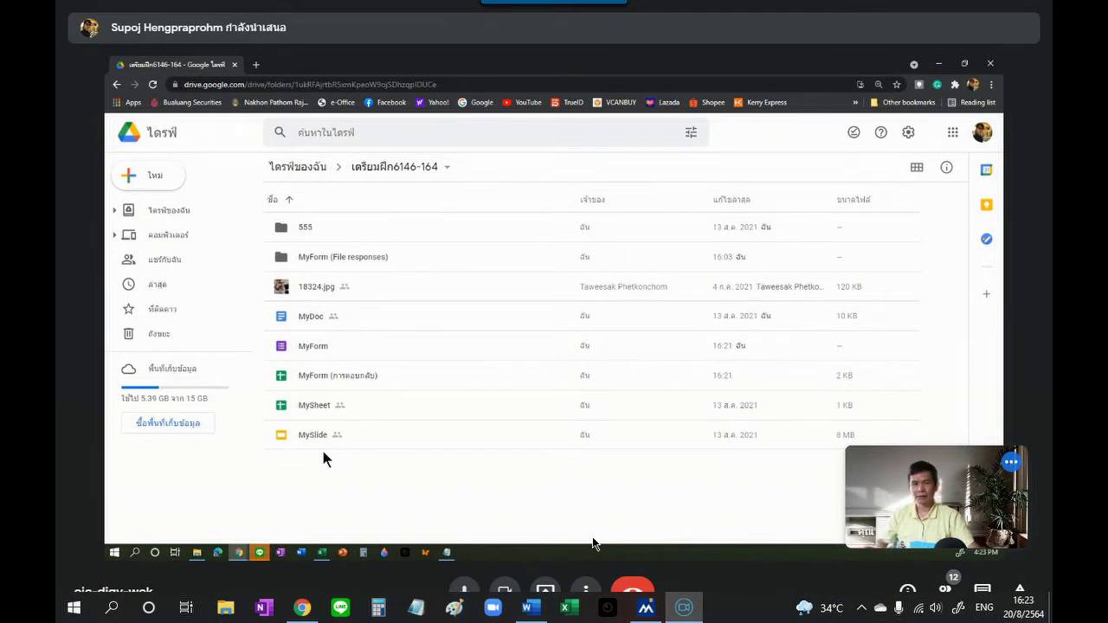
Step: Create a new blank Google Form from the folder's right-click menu
right_click(367, 483)
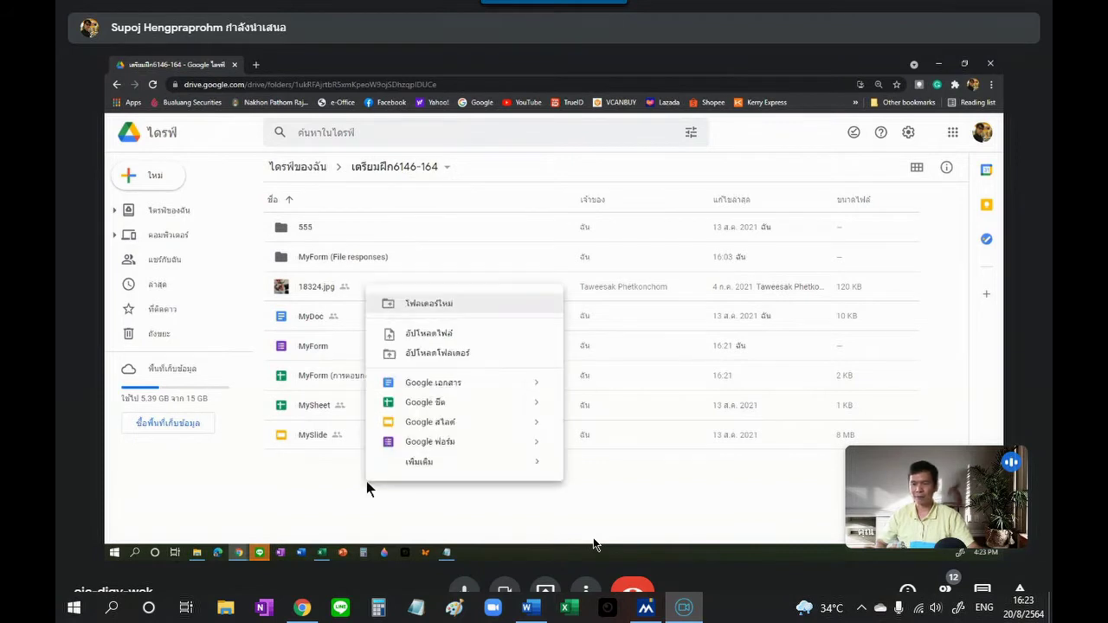
click(448, 443)
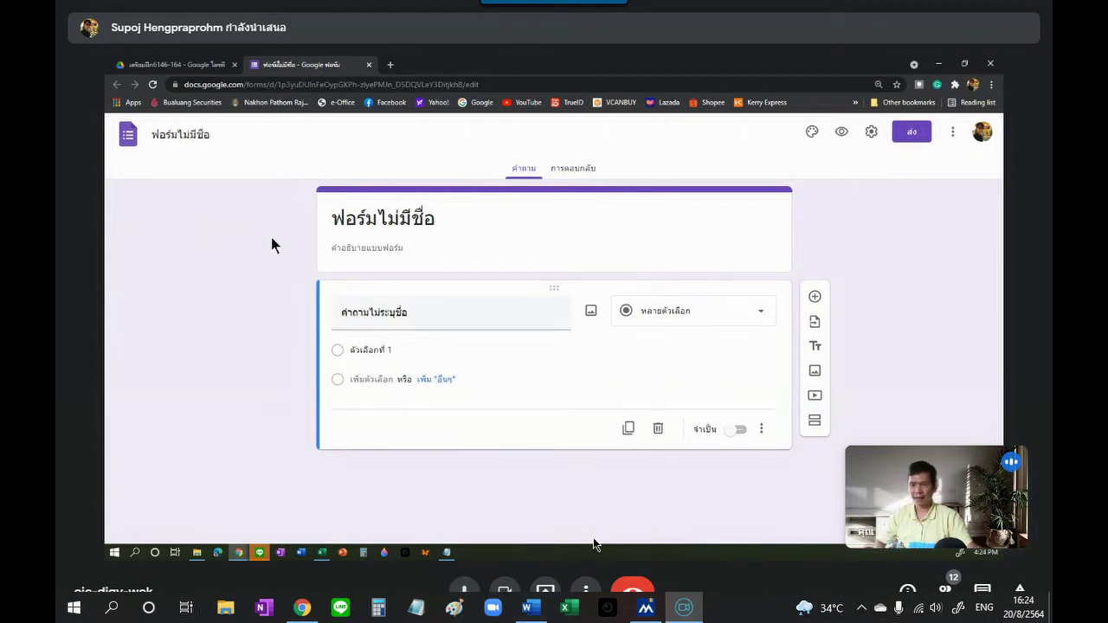
Step: Rename the first question to 'เบอร์โทร' and make it a Short answer question
click(393, 314)
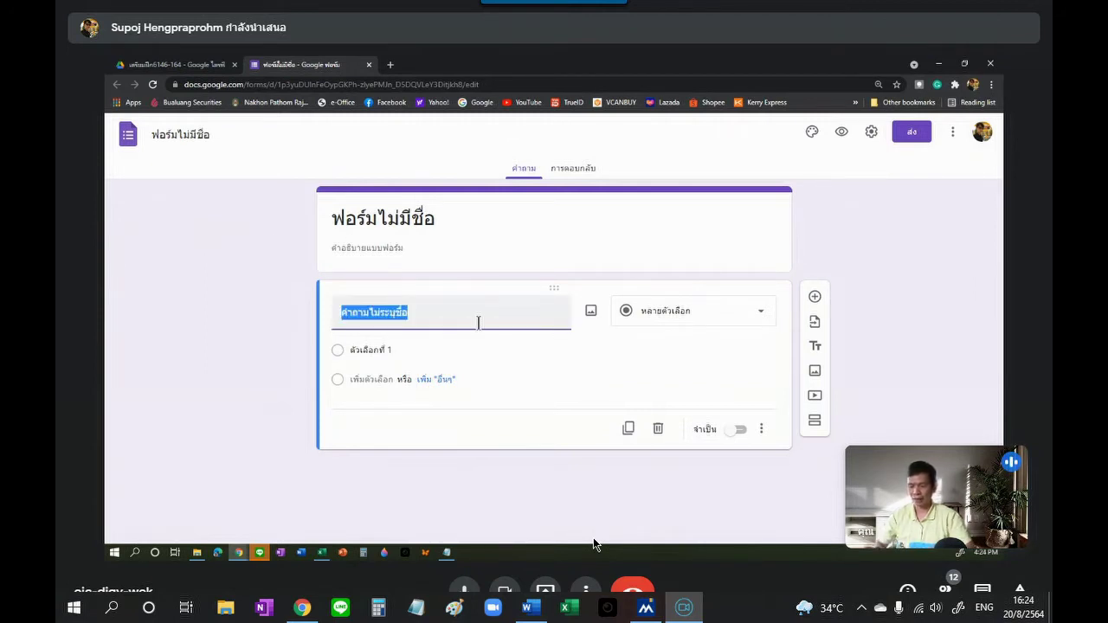
text(เบ)
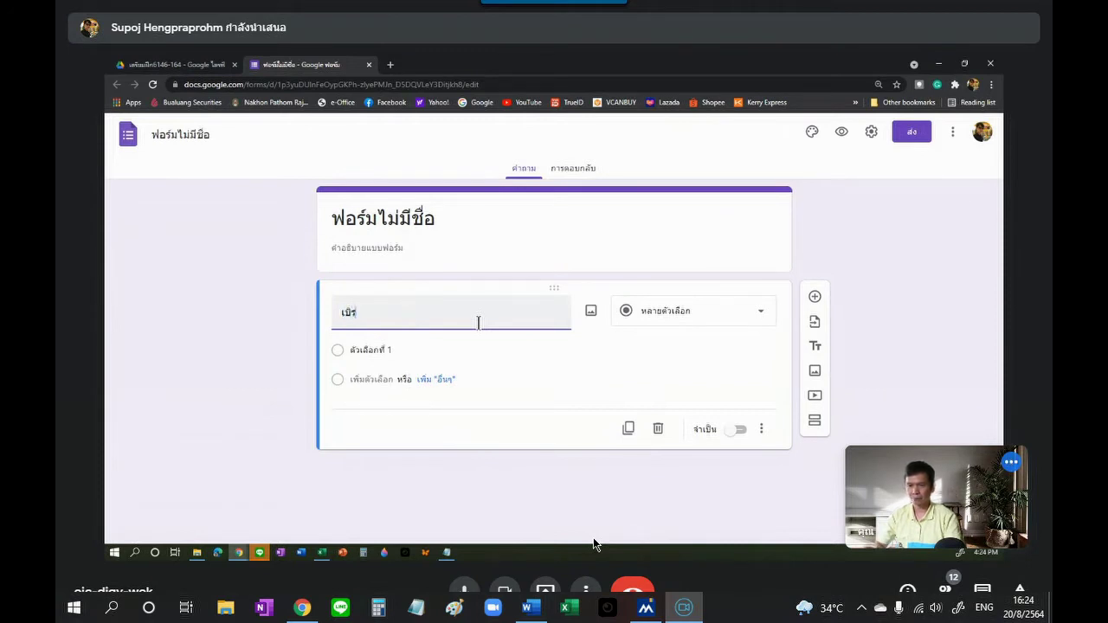
text(อร์)
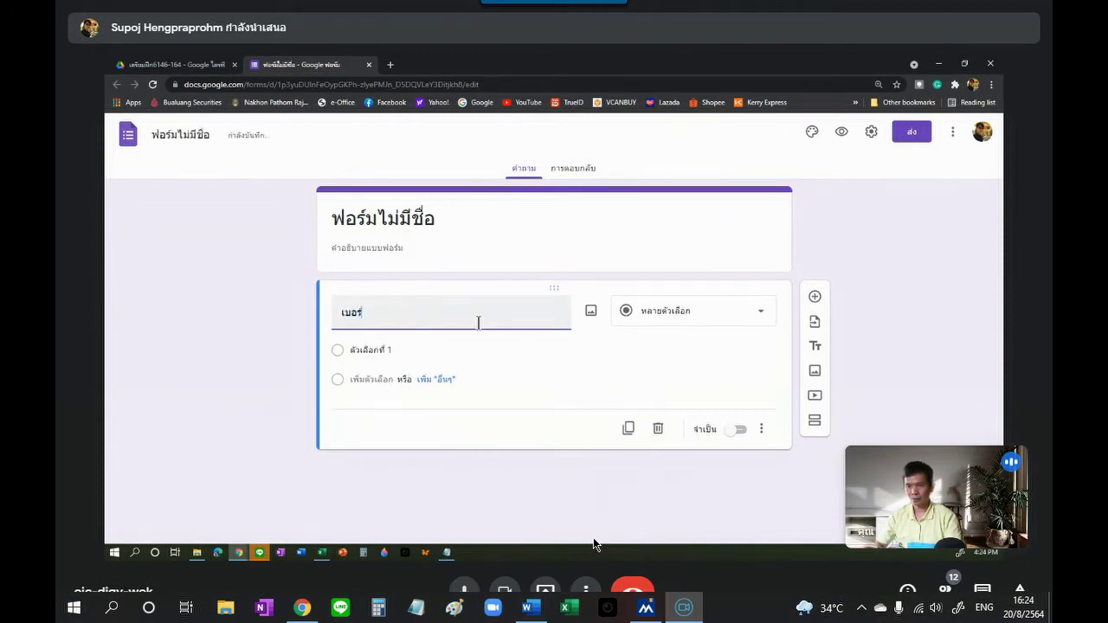
text(โทร)
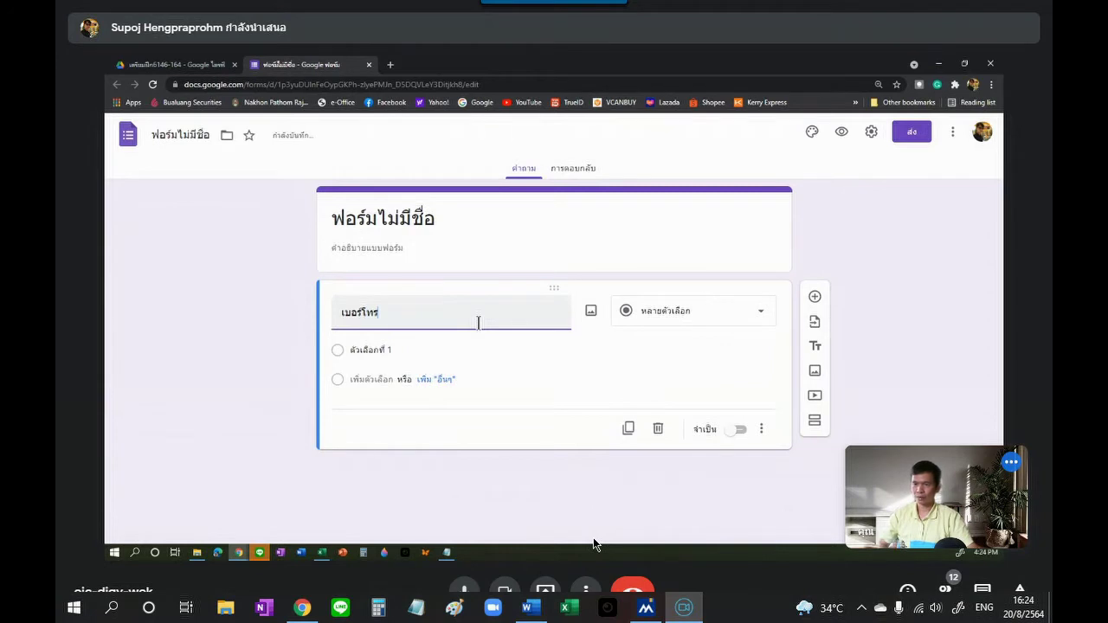
click(735, 320)
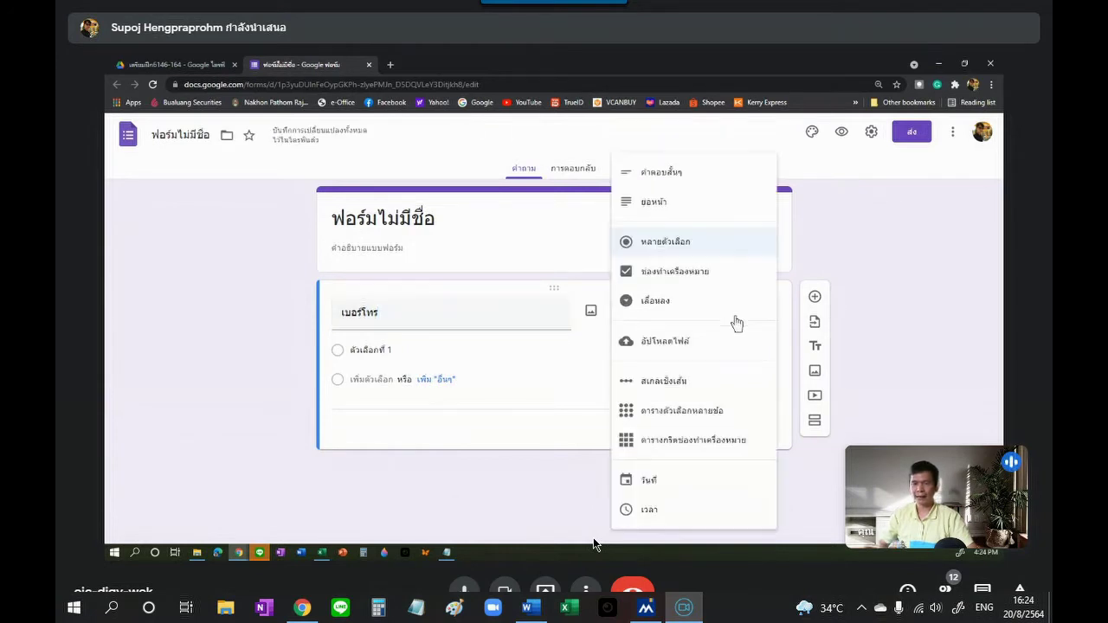
click(685, 178)
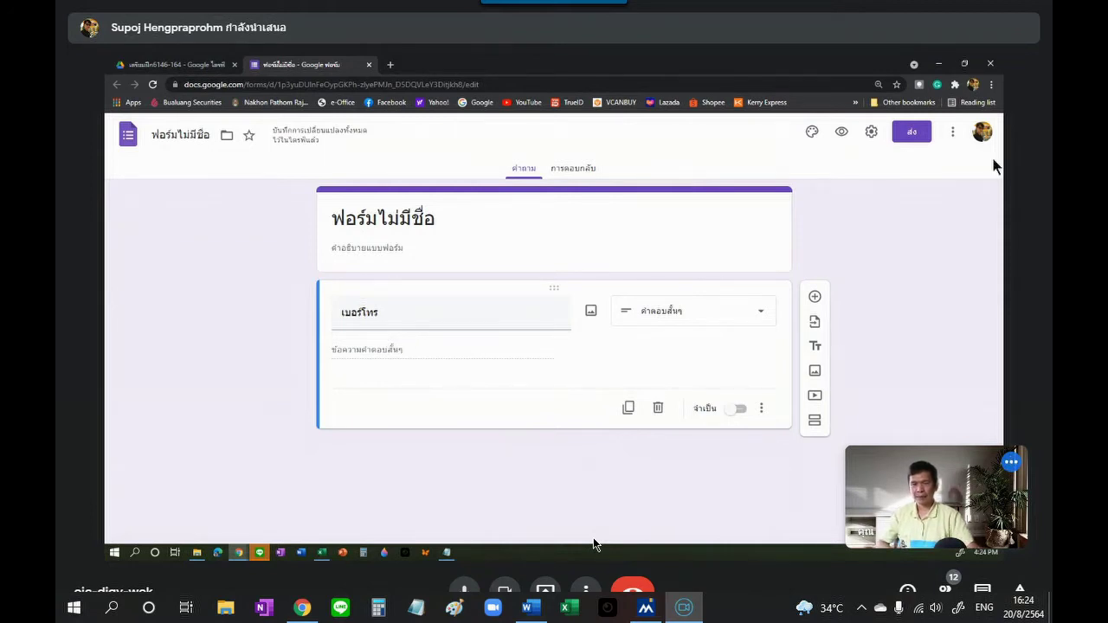
Step: Preview the form, submit the test answer 'ฟหกดฟหดฟห', and return to the editor
click(842, 135)
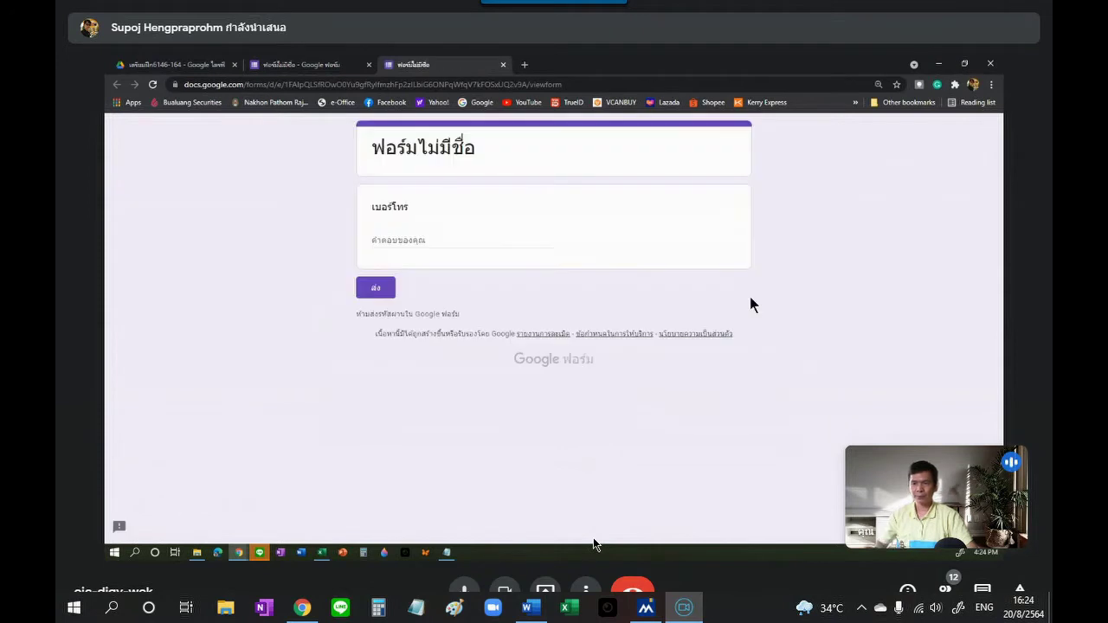
text(0123456)
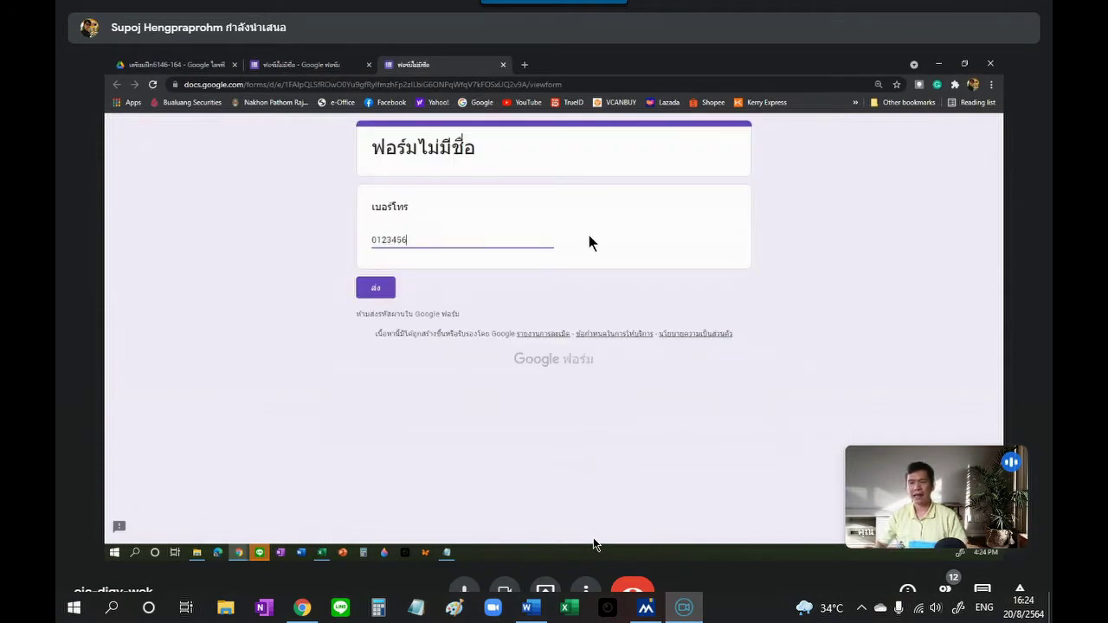
key(BackSpace)
key(BackSpace)
key(BackSpace)
key(BackSpace)
key(BackSpace)
key(BackSpace)
key(BackSpace)
text(ฟหกดฟหดฟห)
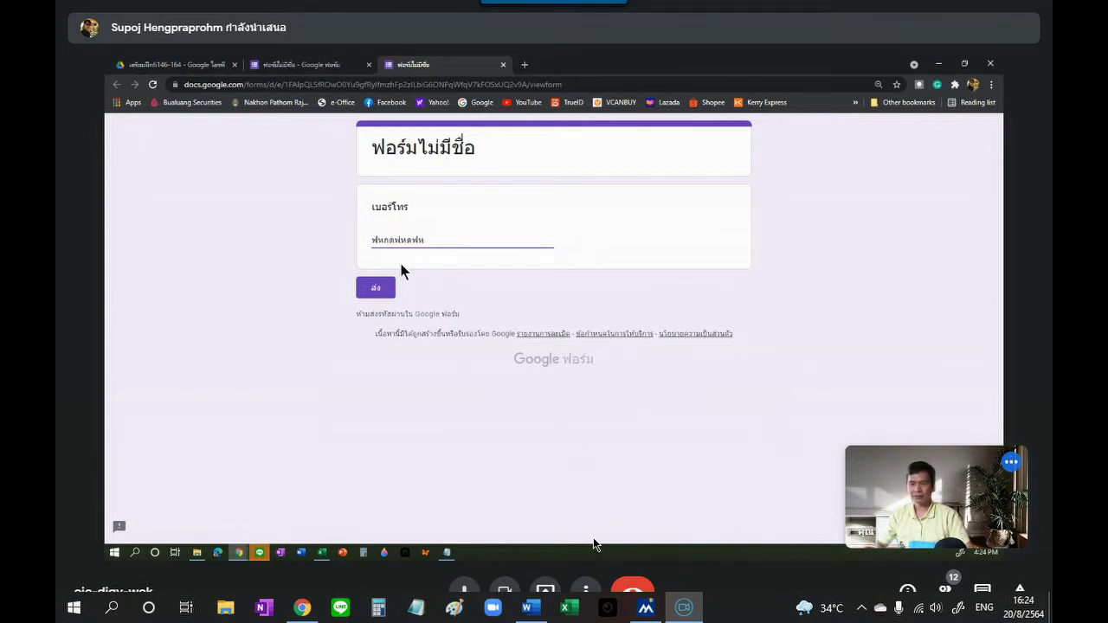
click(377, 289)
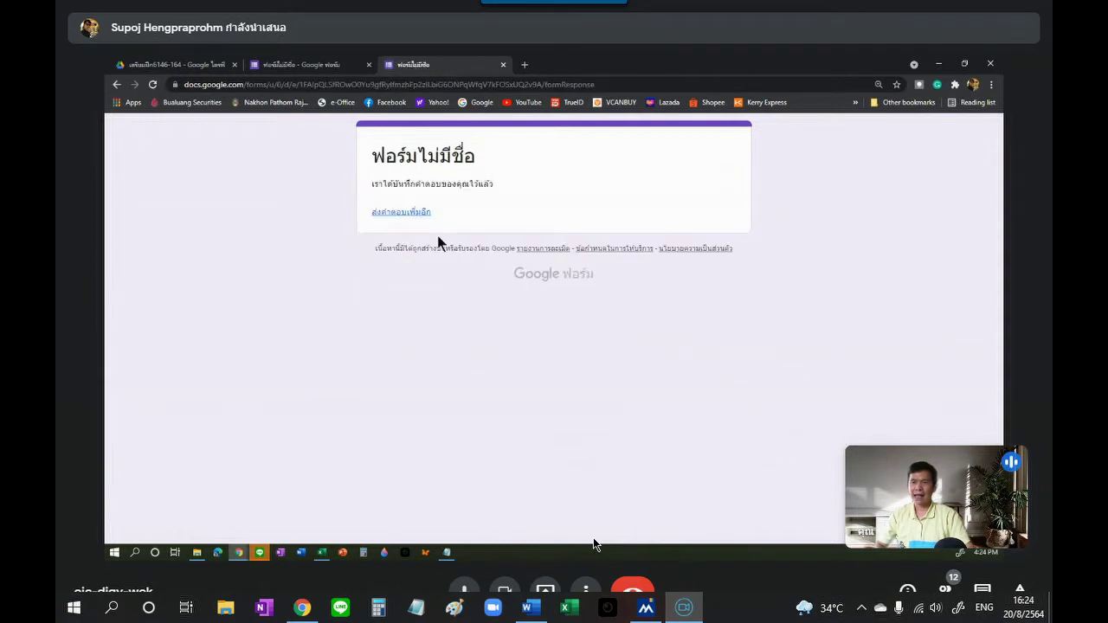
click(503, 65)
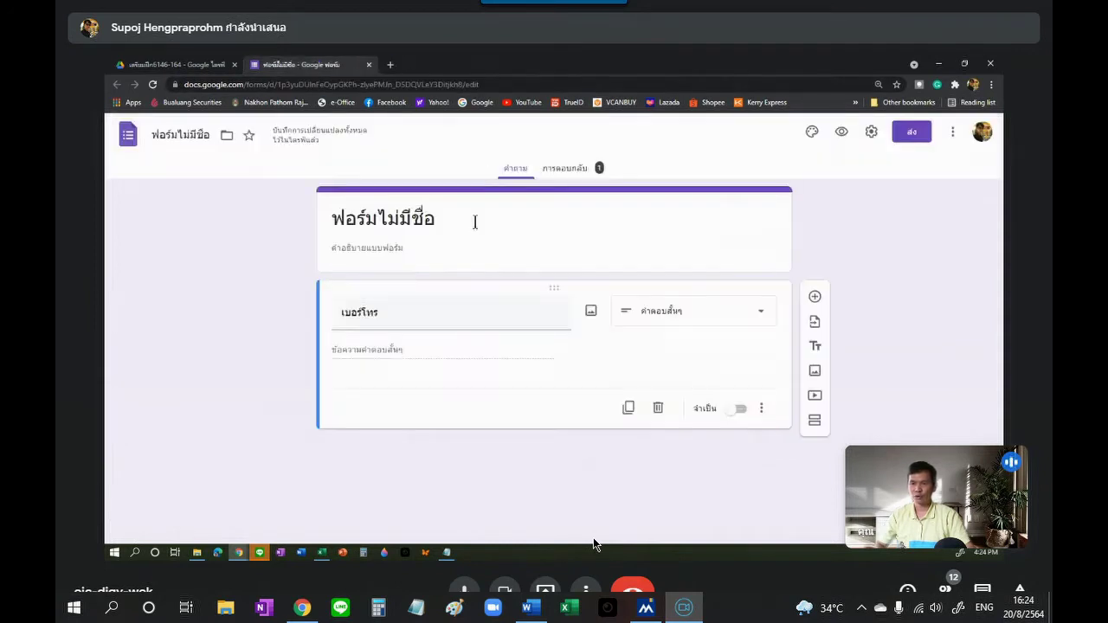
click(586, 171)
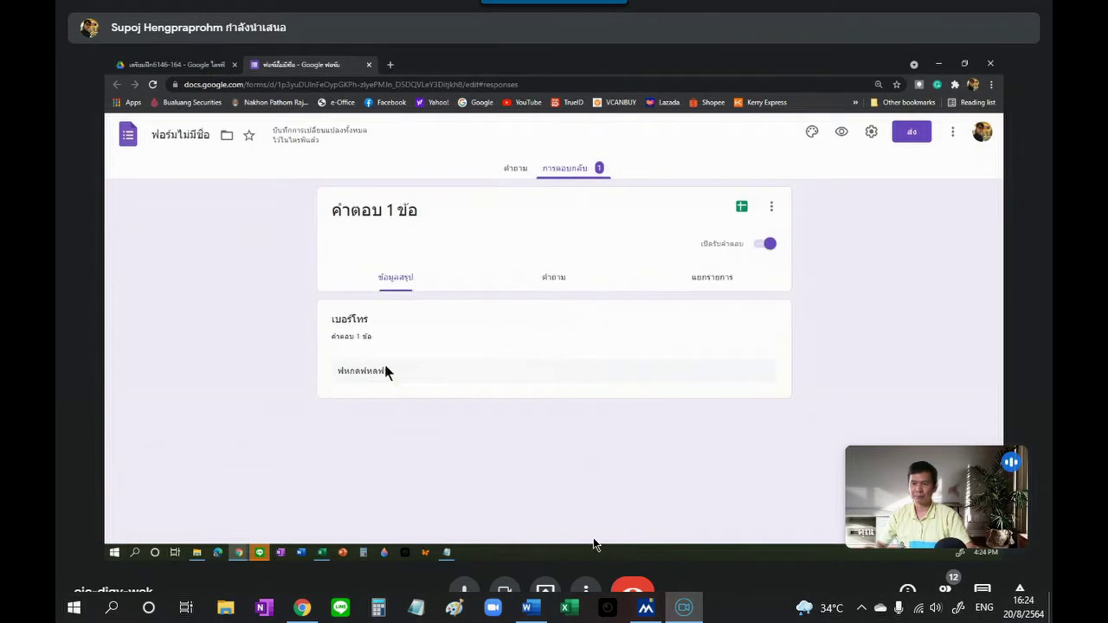
click(516, 170)
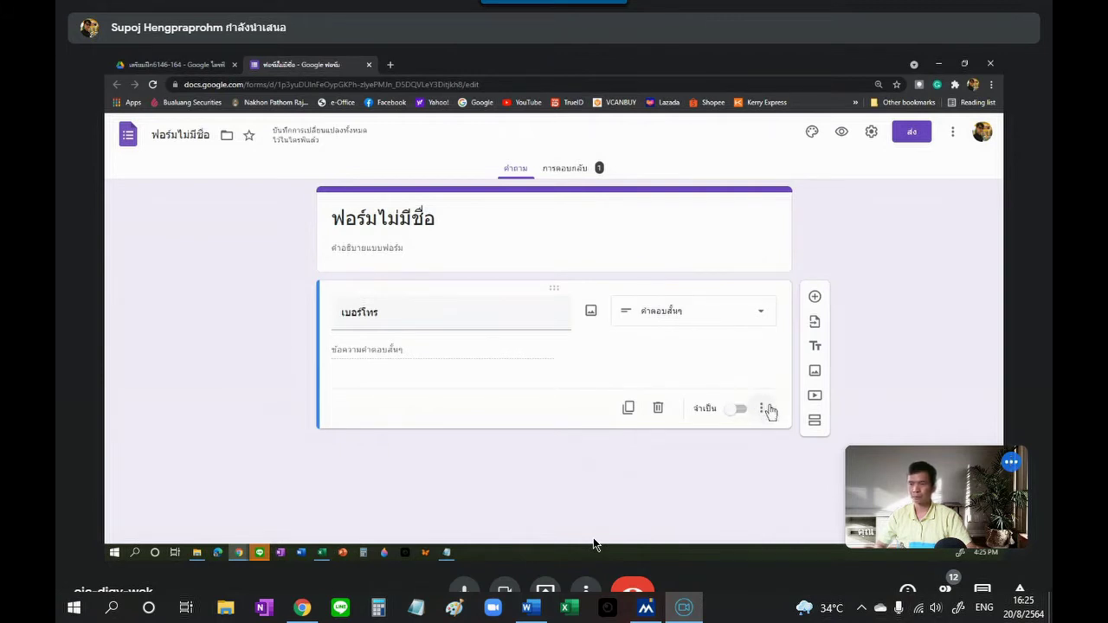
Step: Turn on Response validation for เบอร์โทร with the Number (ตัวเลข) type
click(764, 414)
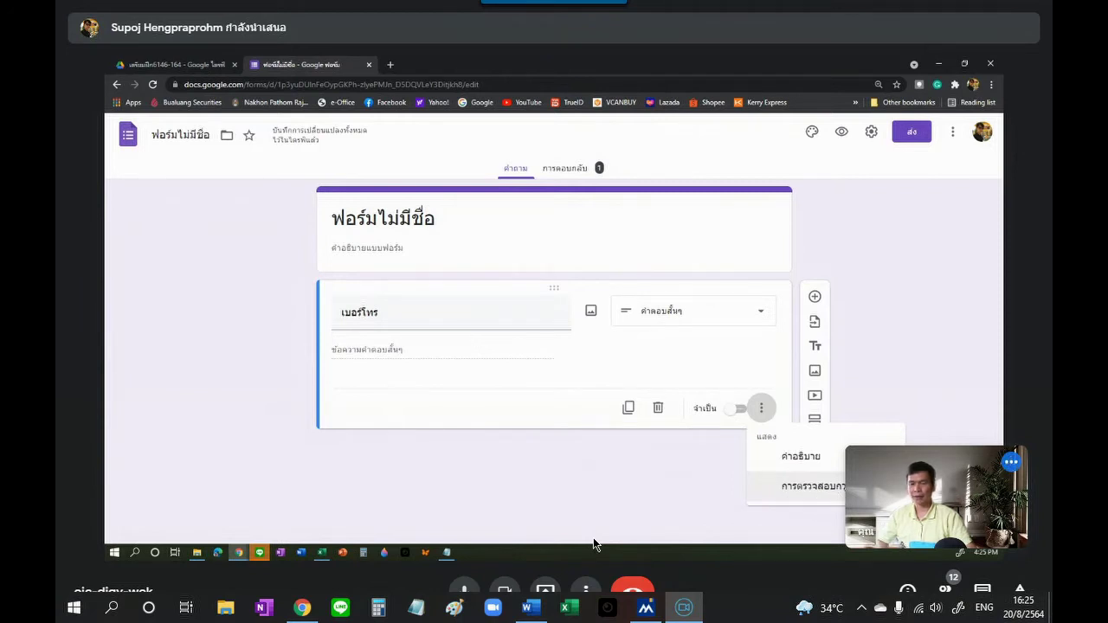
click(819, 496)
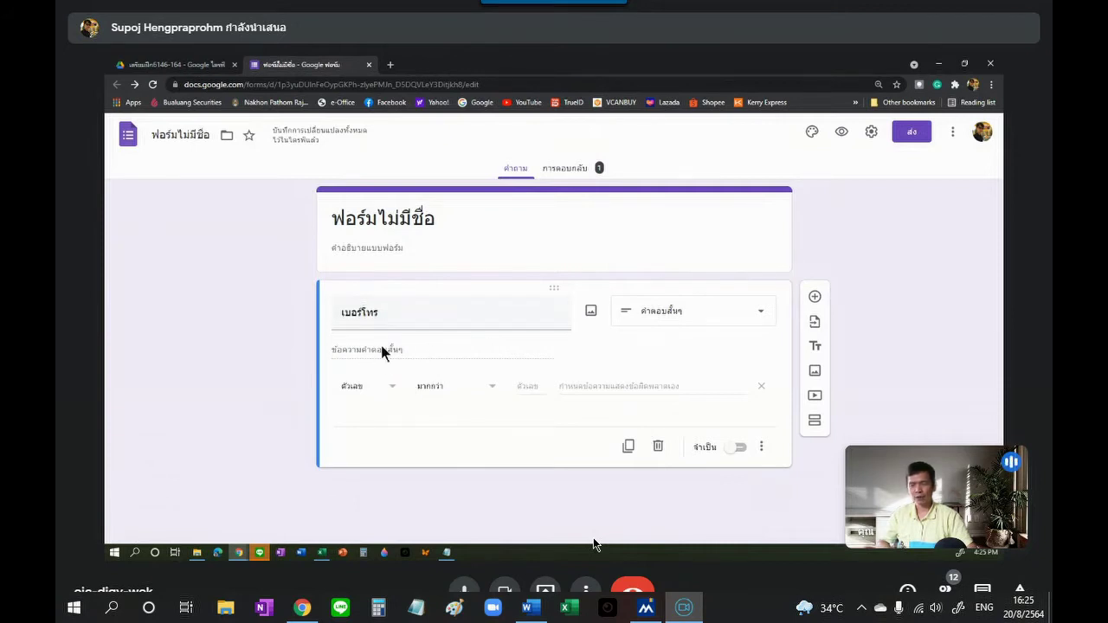
click(393, 394)
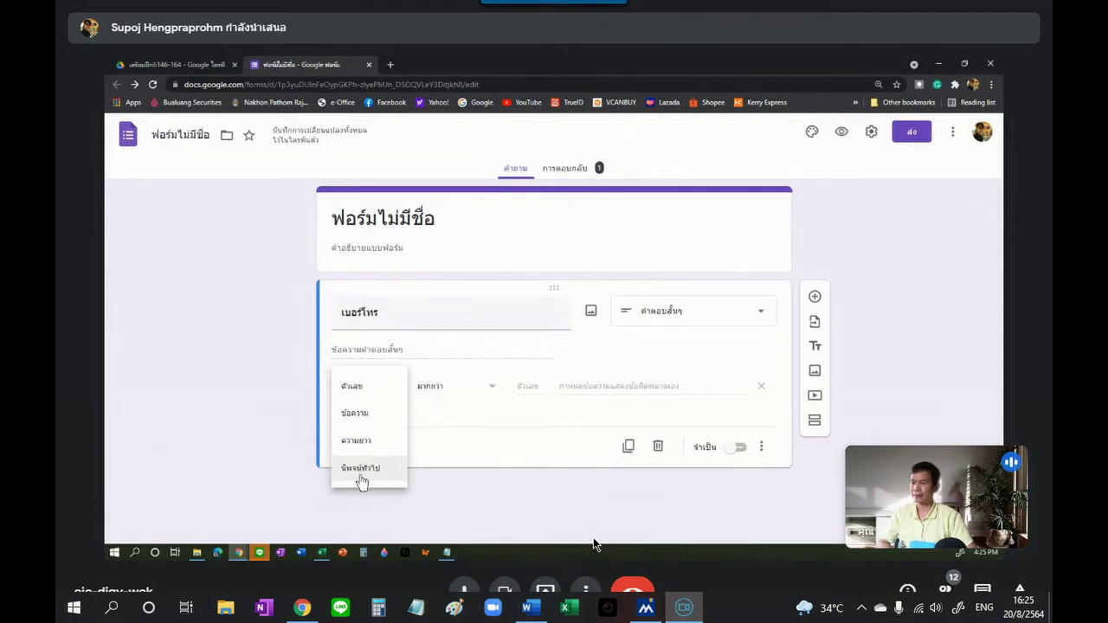
click(359, 396)
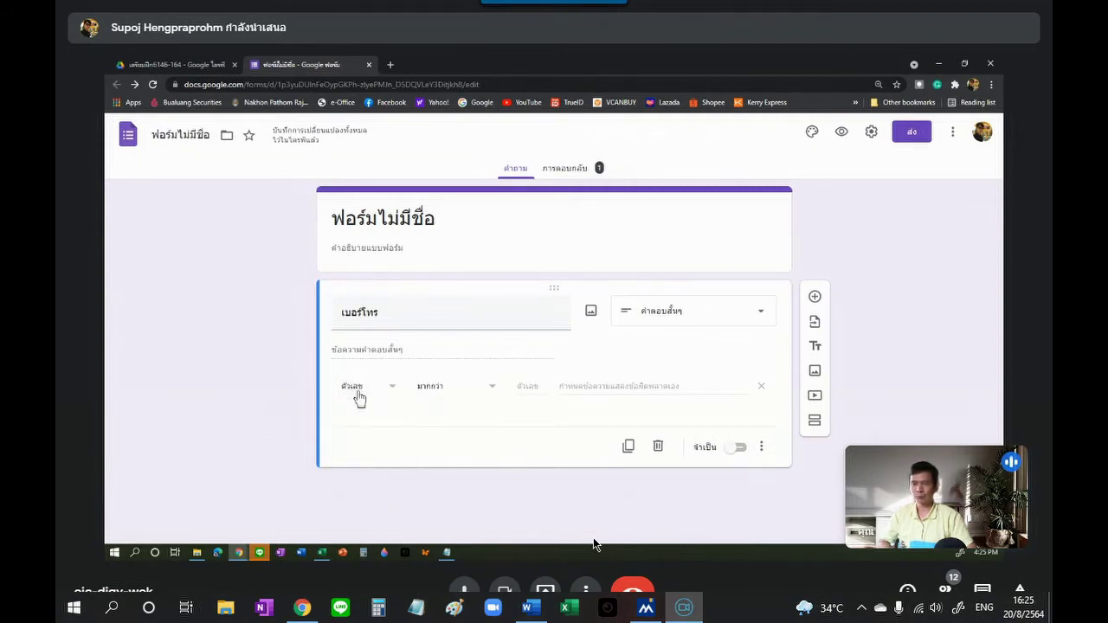
click(493, 389)
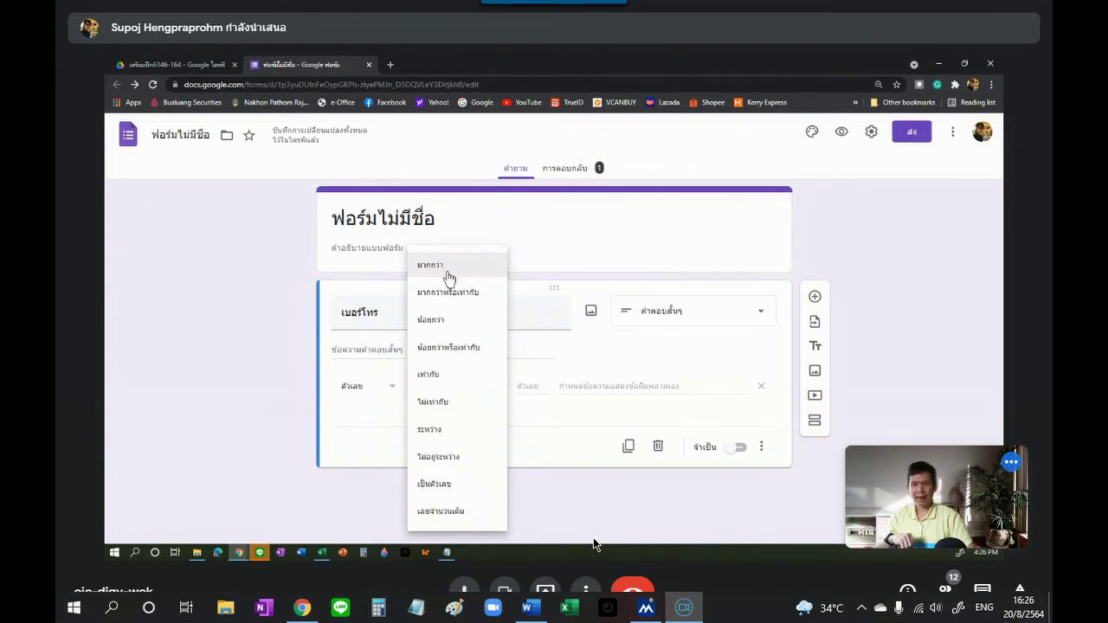
Step: Set the validation to 'Is number' with the error text 'กรุณากรอกตัวเลขเท่านั้น'
click(445, 490)
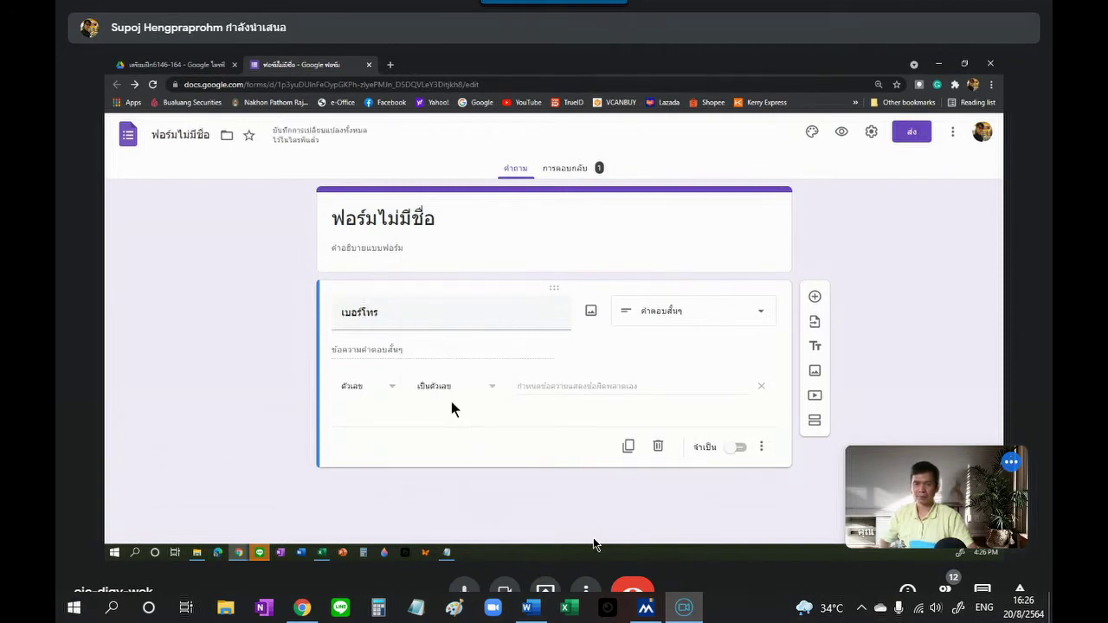
click(549, 389)
click(549, 423)
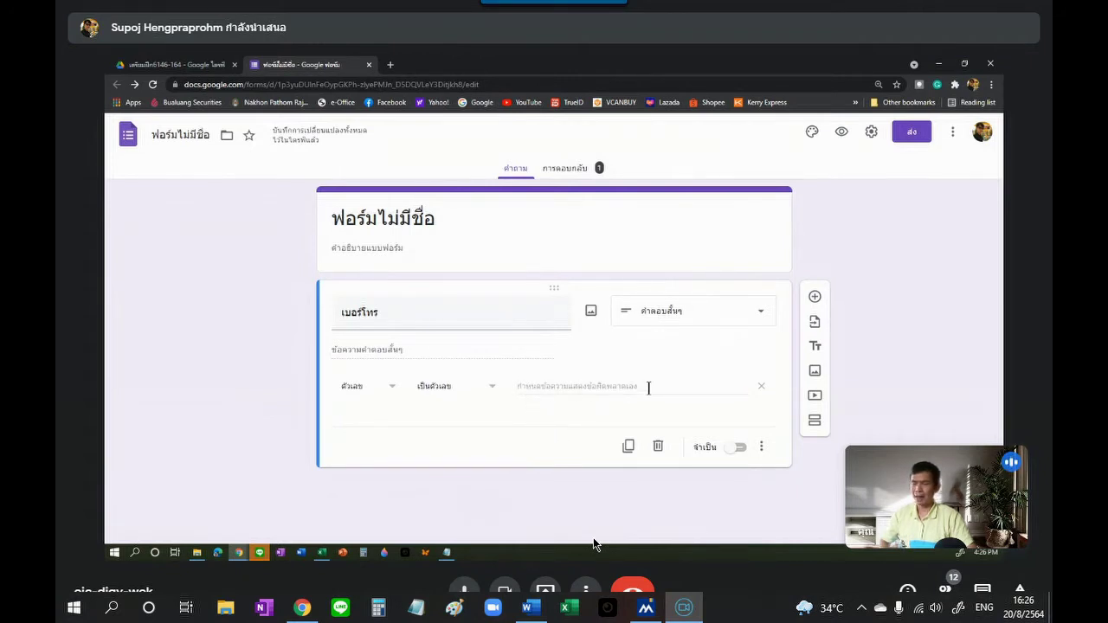
click(518, 387)
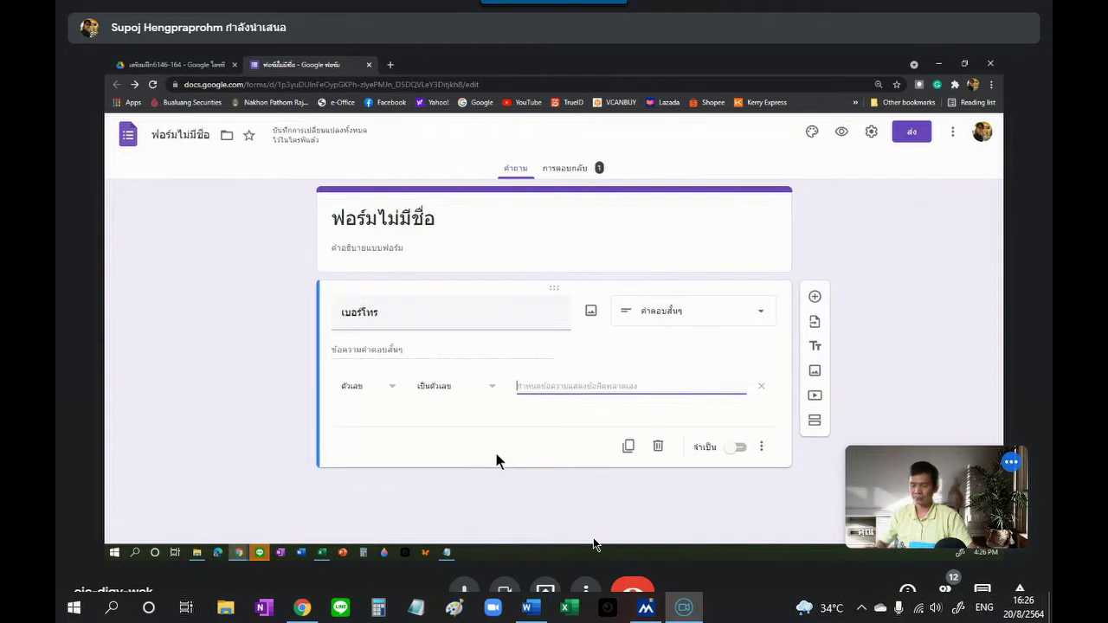
text(ก)
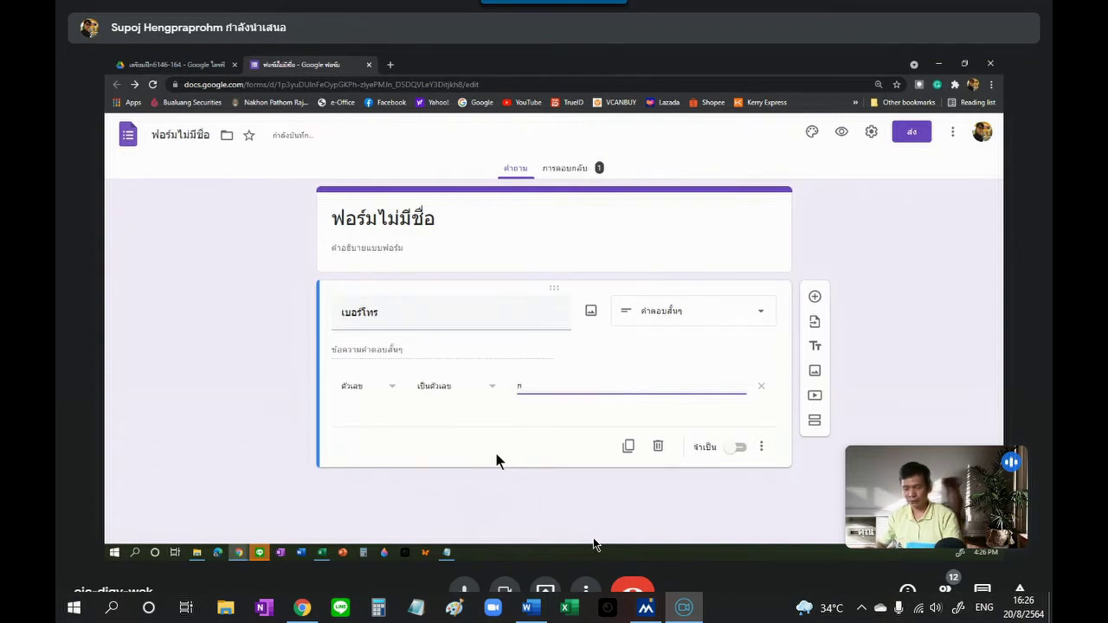
text(รุณา)
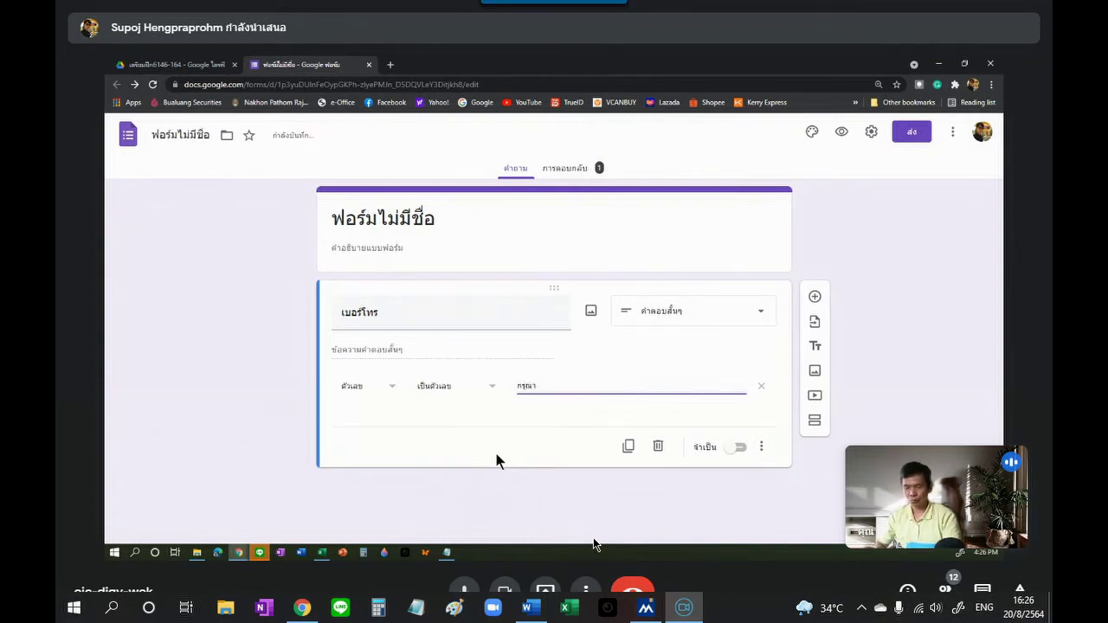
text(กรอก)
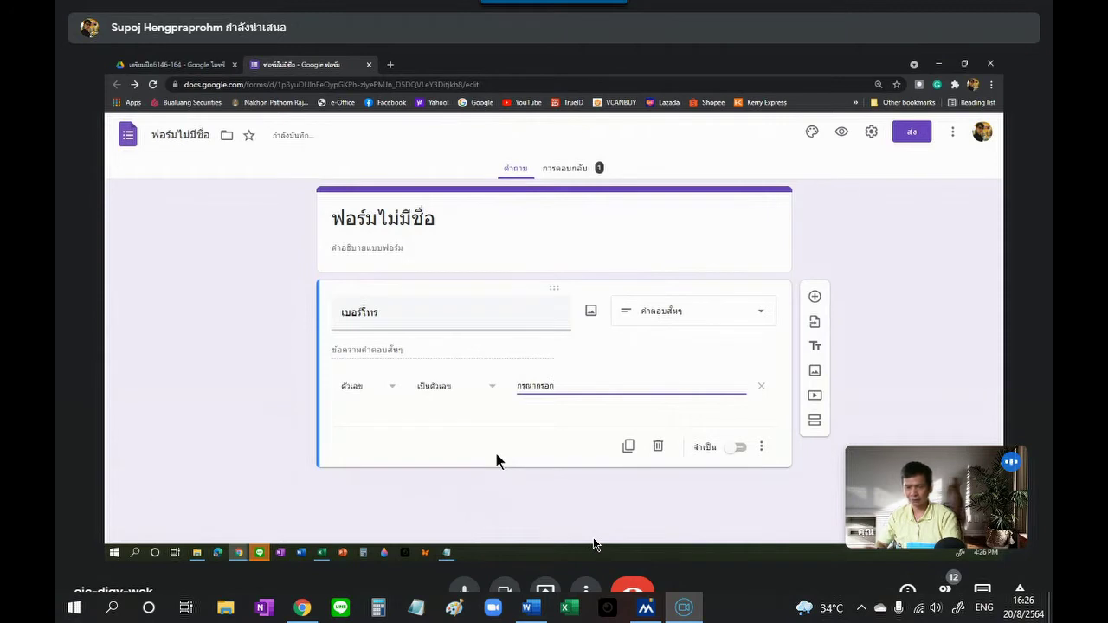
text(ตัวเล)
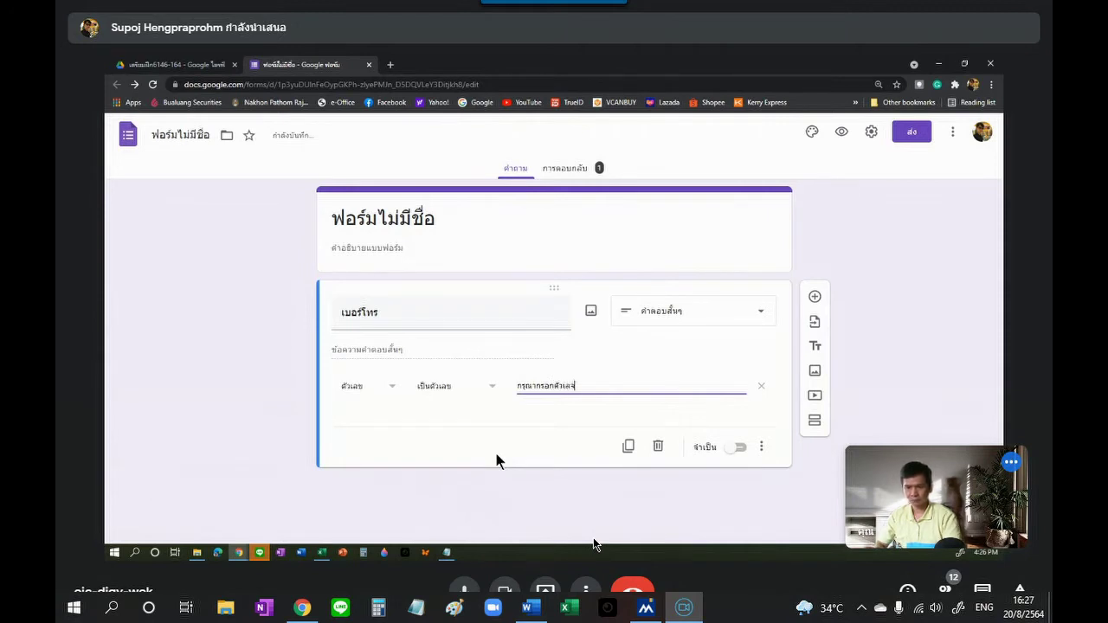
text(ข)
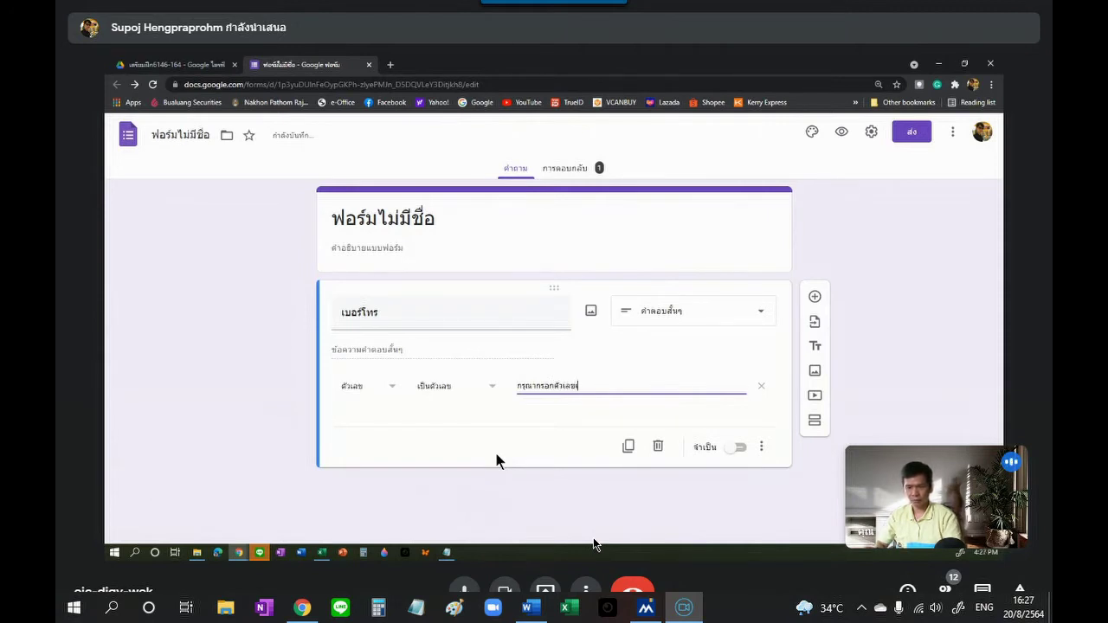
text(เท่านั้น)
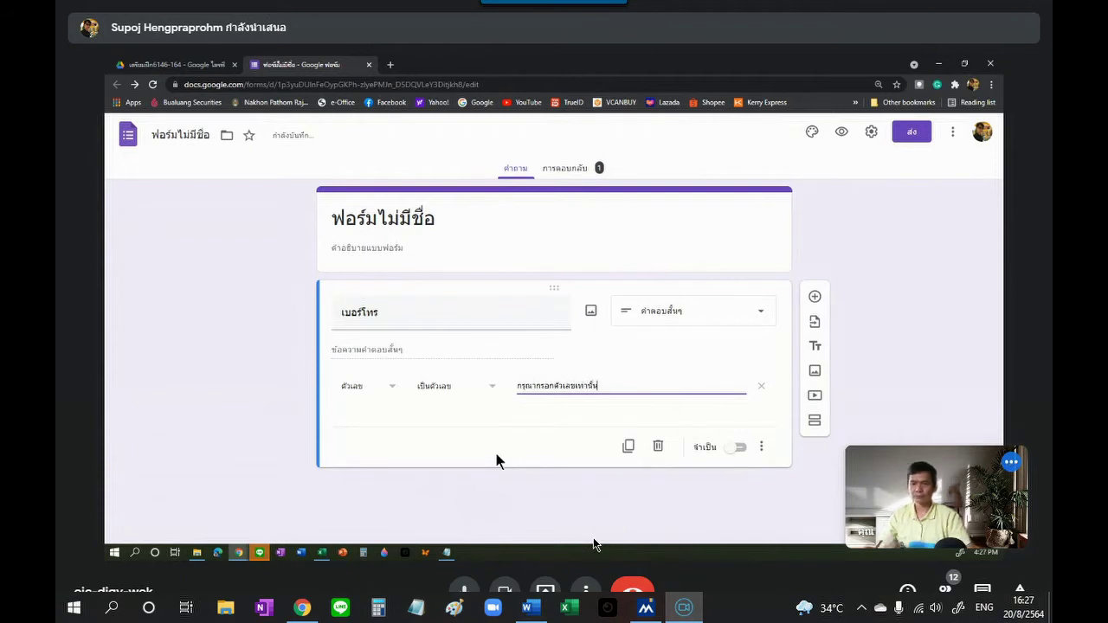
click(514, 430)
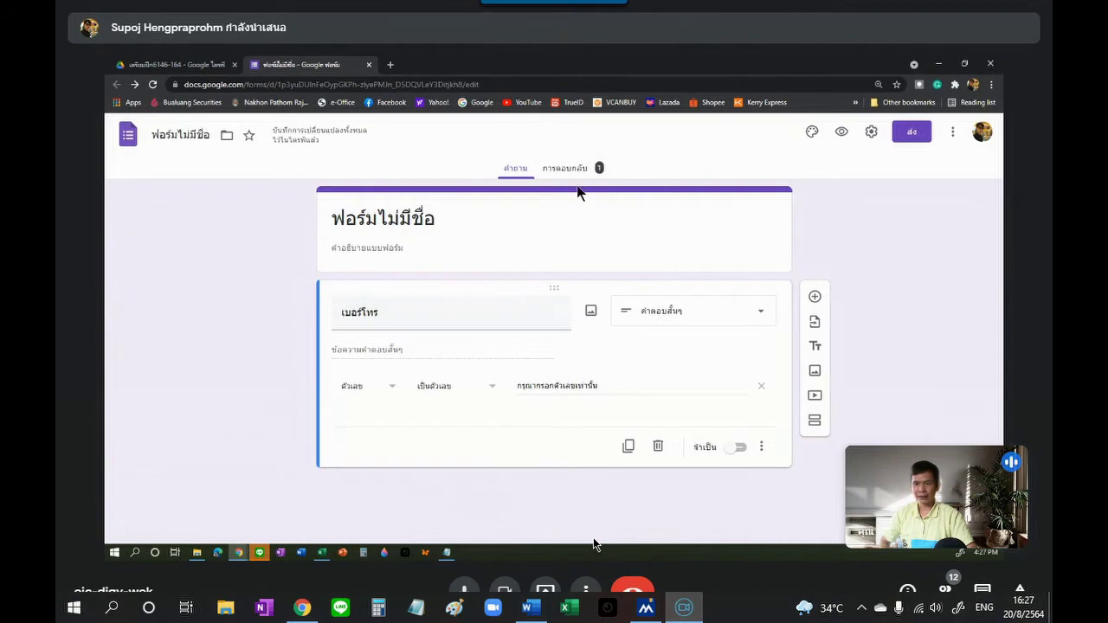
Step: In preview, try submitting the letters-only answer 'ฟหกดสหาฟน' and see it rejected
click(842, 132)
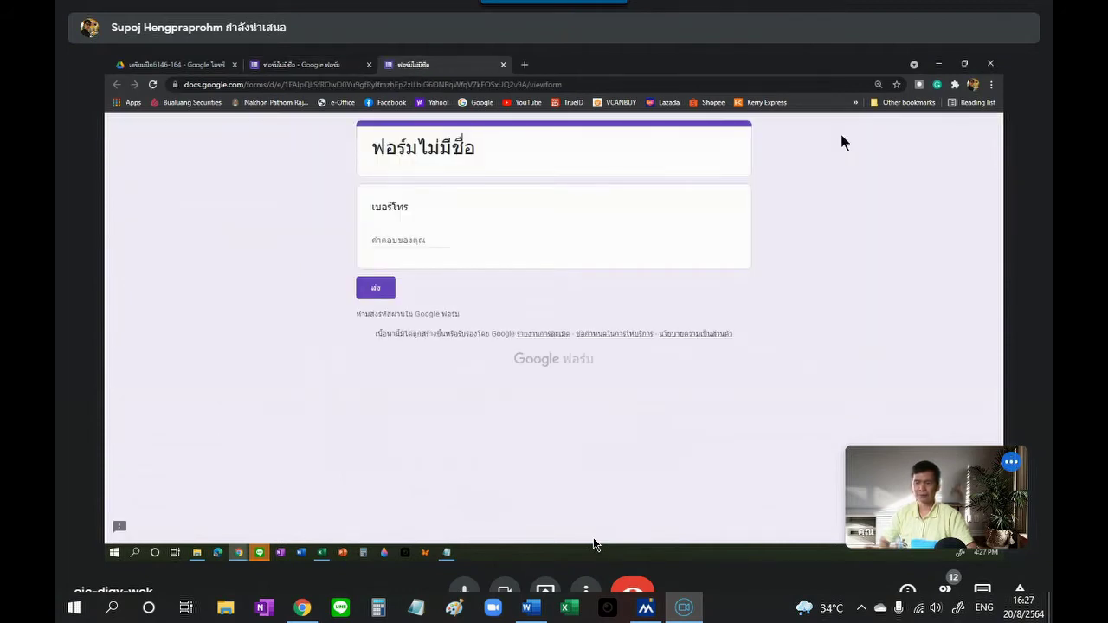
click(415, 238)
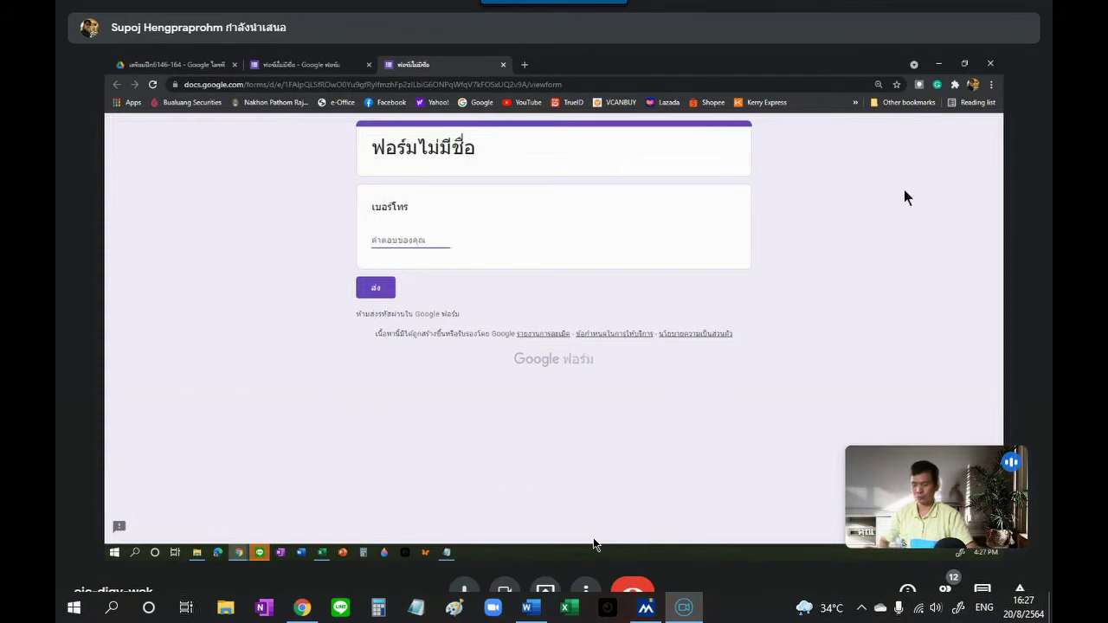
text(ฟหกดส)
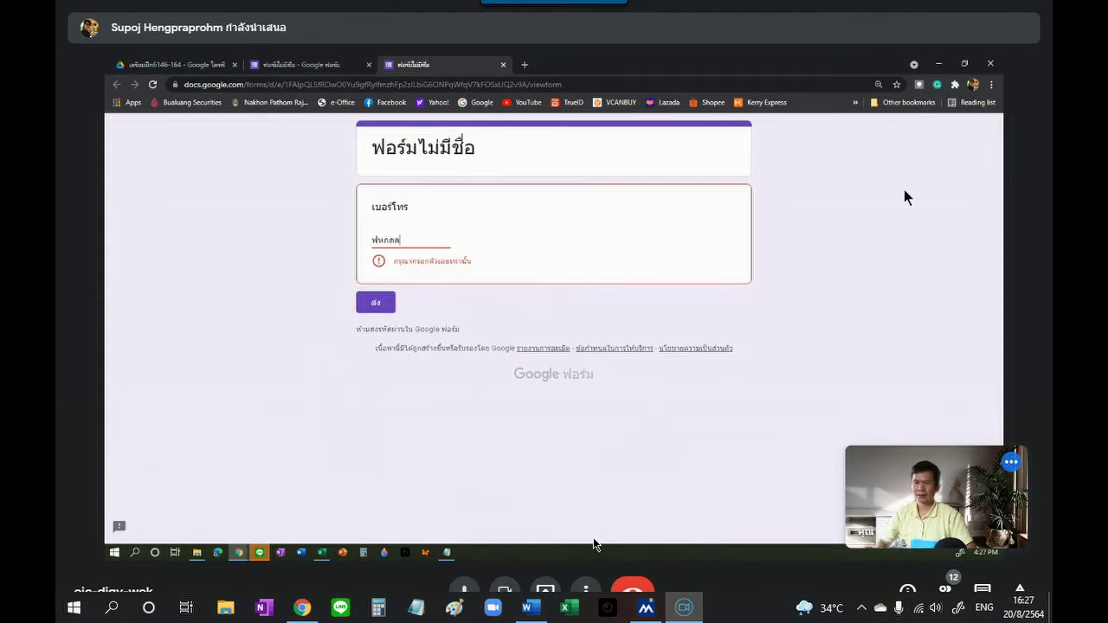
text(หาฟน)
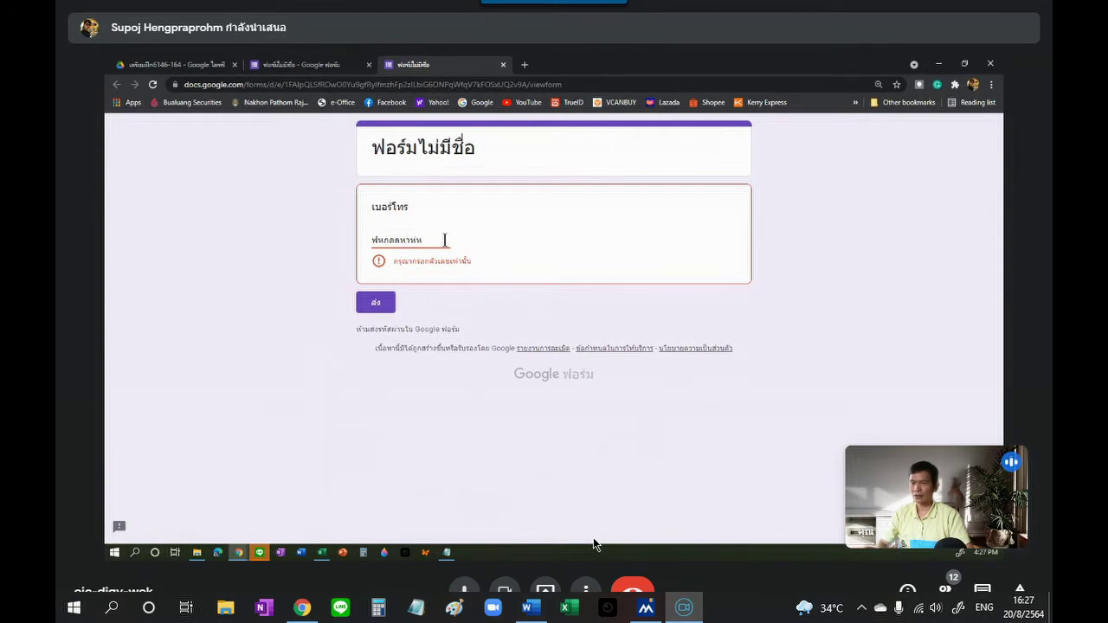
click(381, 308)
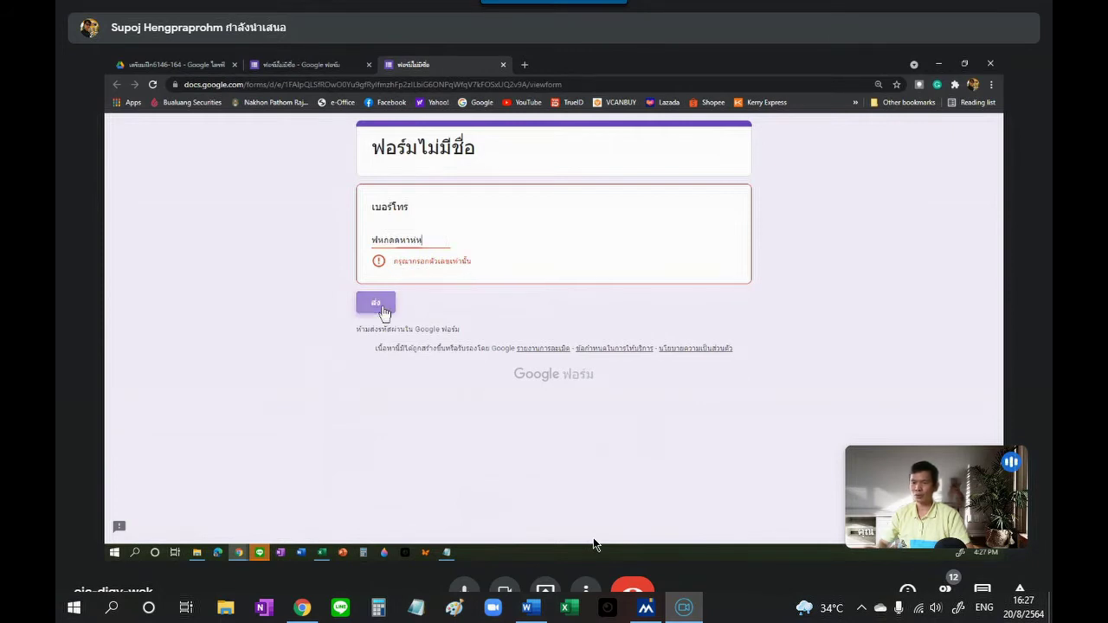
click(382, 308)
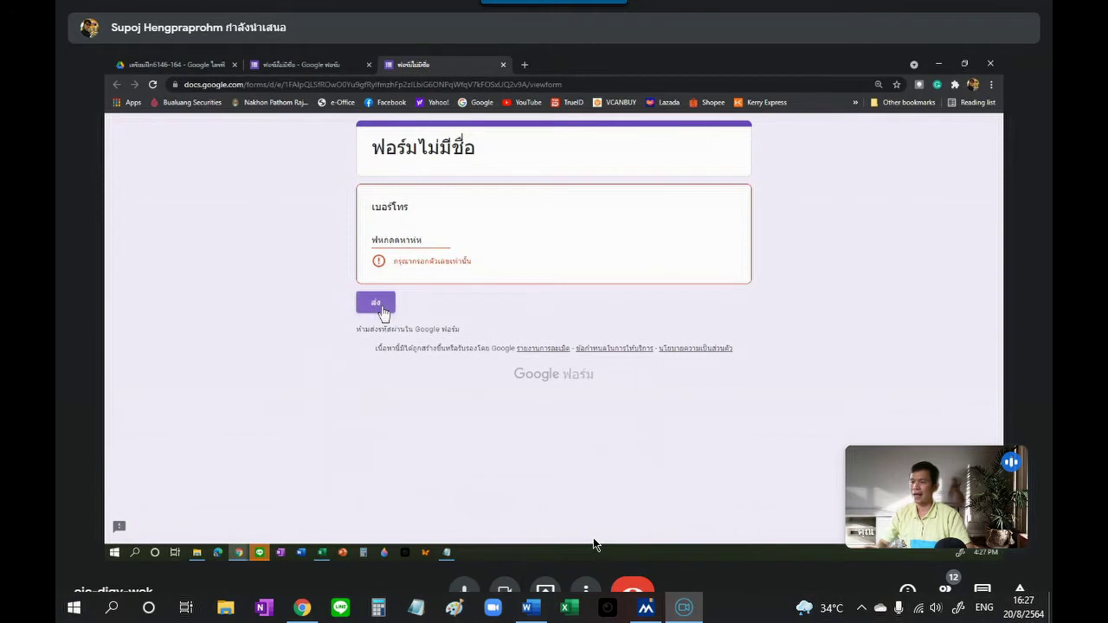
Step: Replace the answer with '012-234567', remove the hyphen, and submit the digits-only number
drag(434, 239, 317, 216)
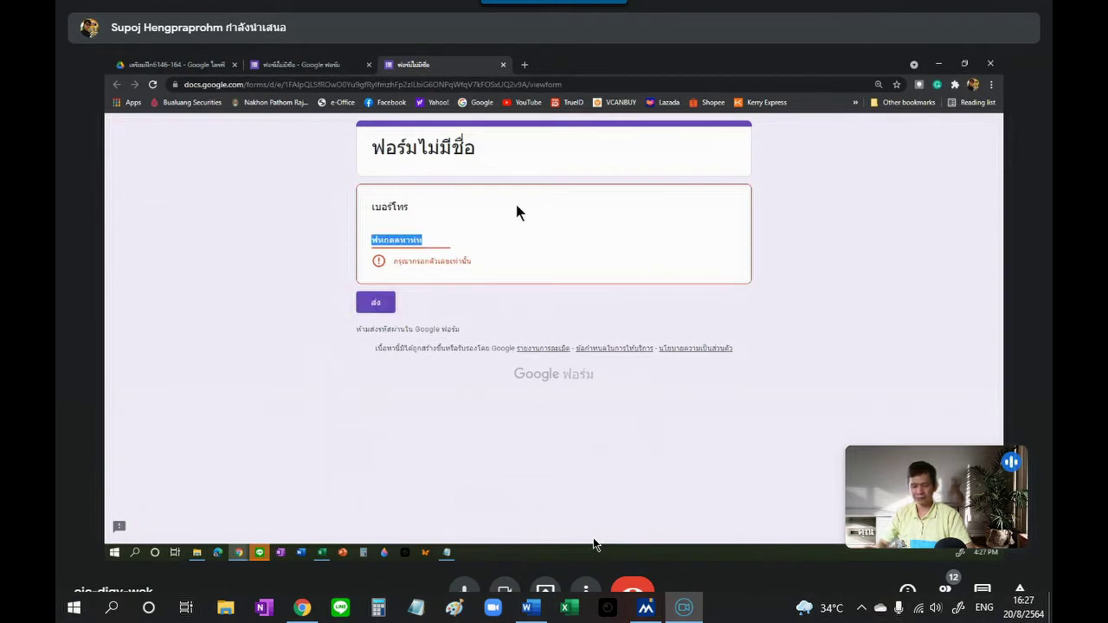
text(012-)
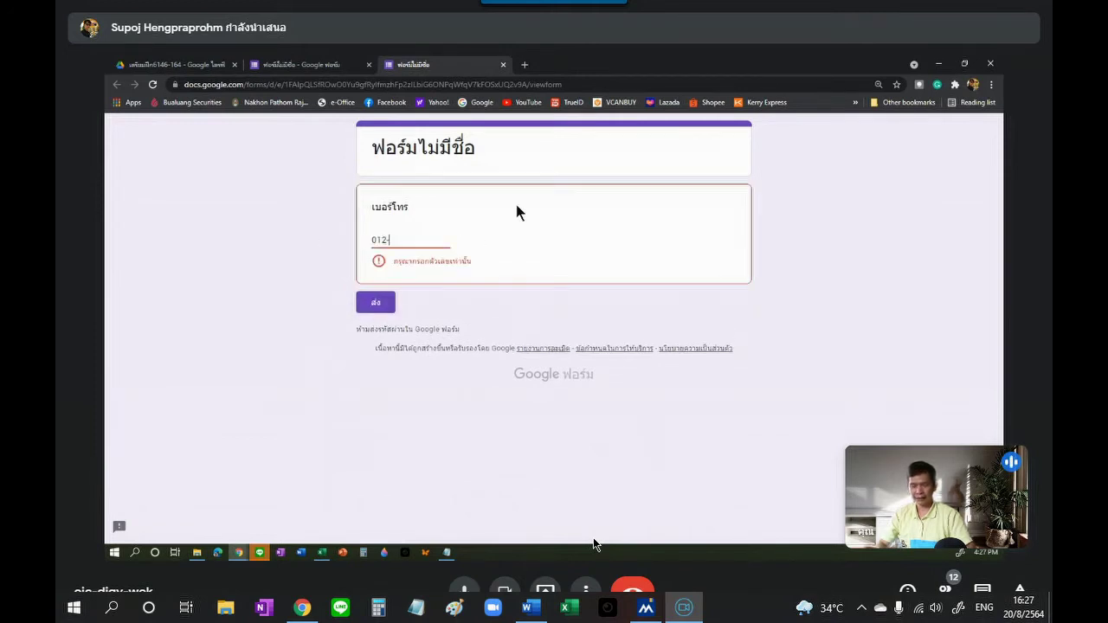
text(234567)
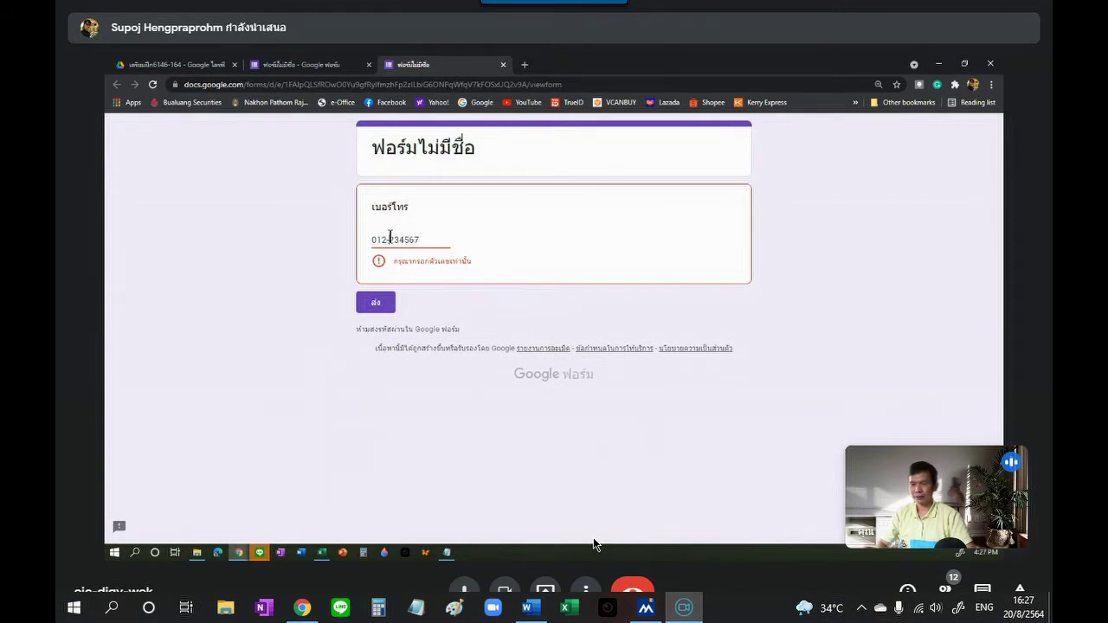
double_click(387, 239)
click(421, 241)
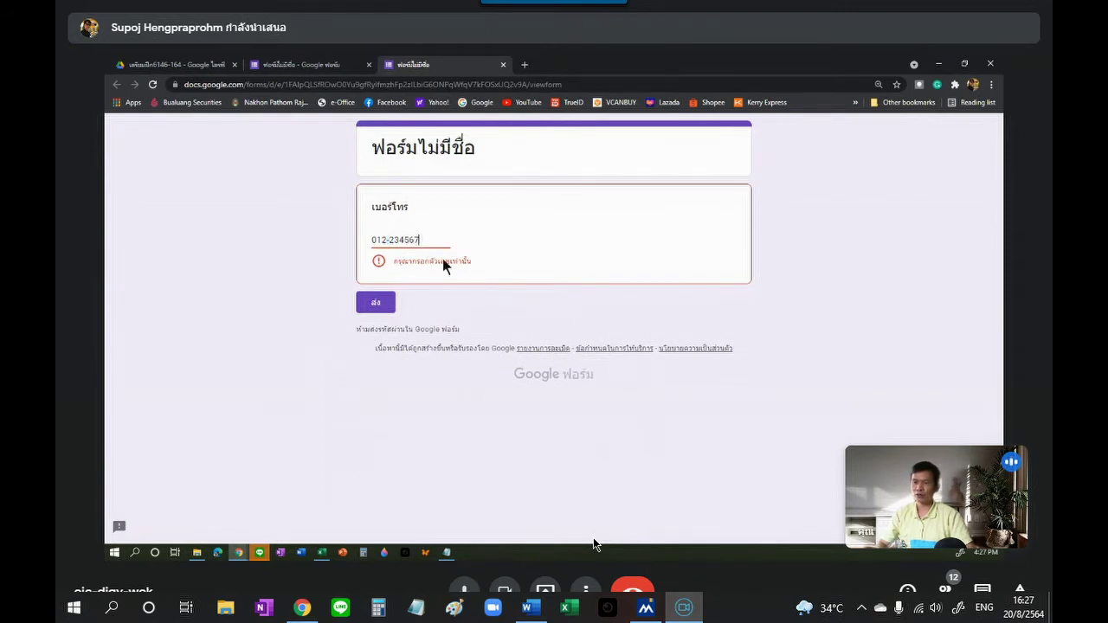
click(374, 305)
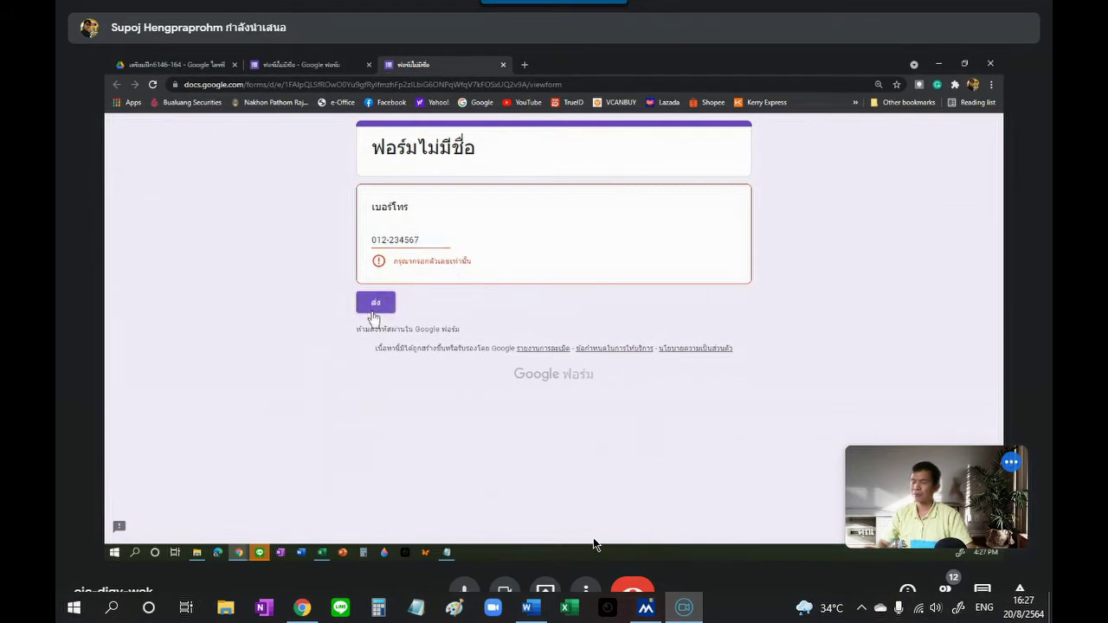
click(391, 240)
key(BackSpace)
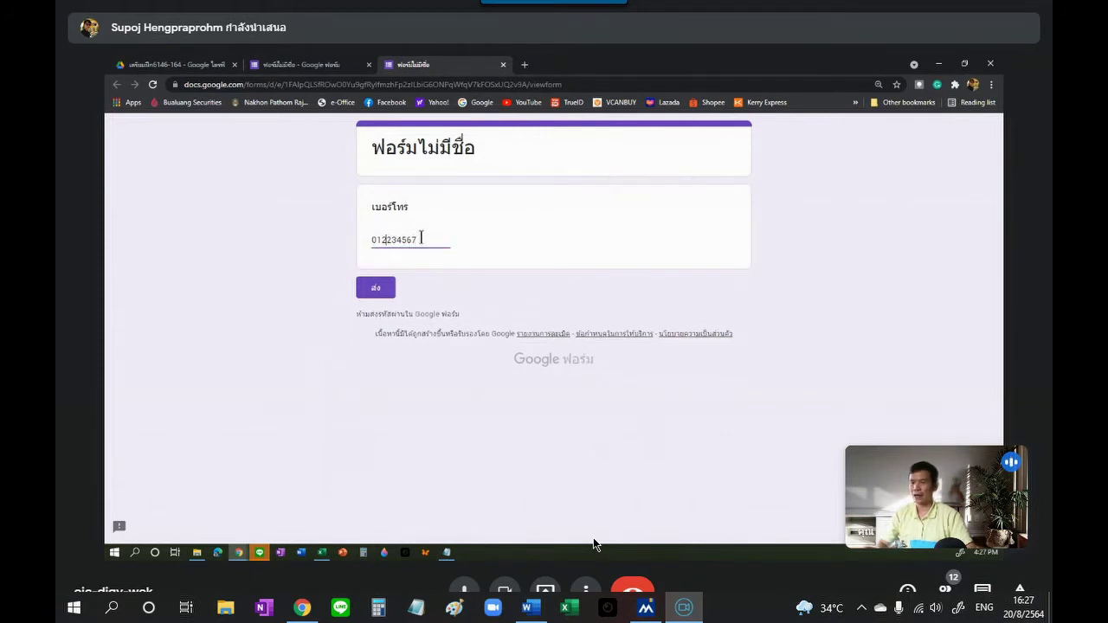
click(379, 298)
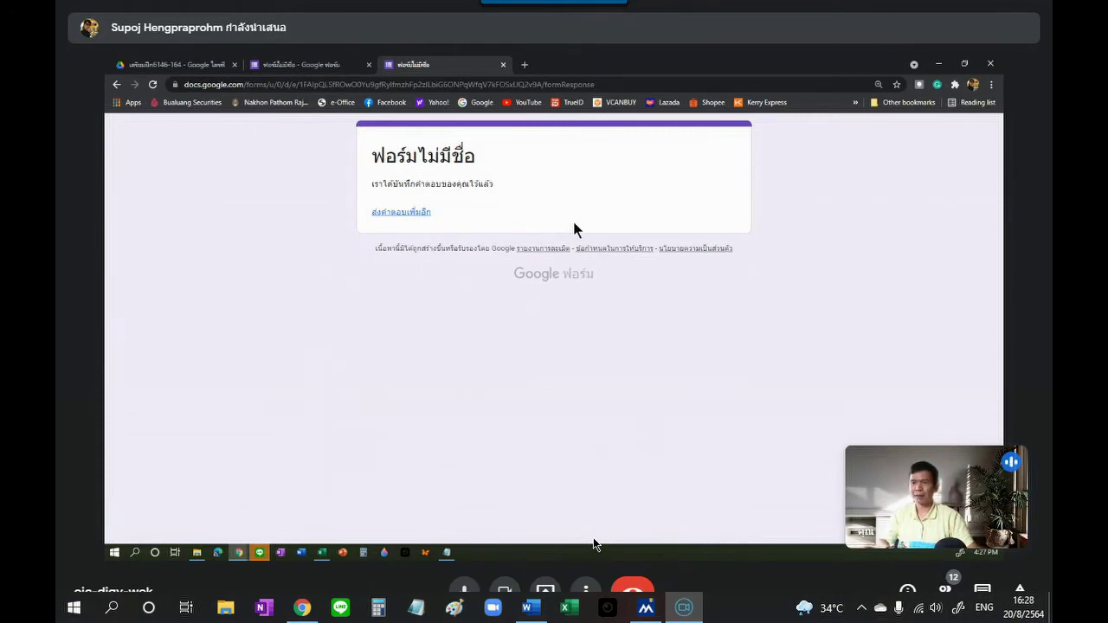
Step: Back in the editor, review the validation type and number condition options without changing them
click(503, 64)
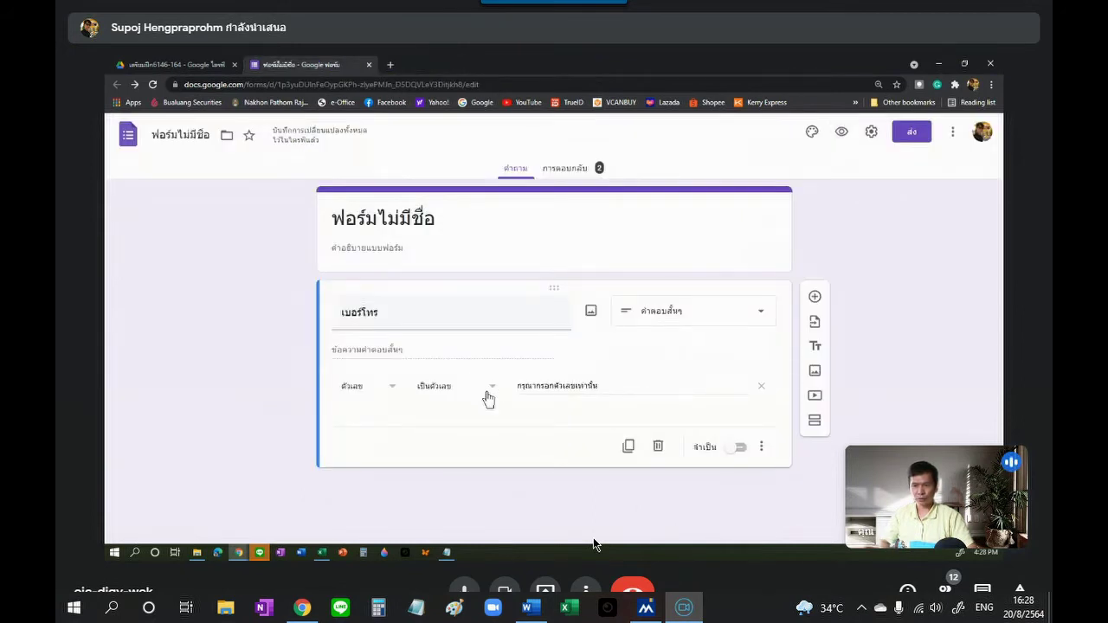
click(394, 392)
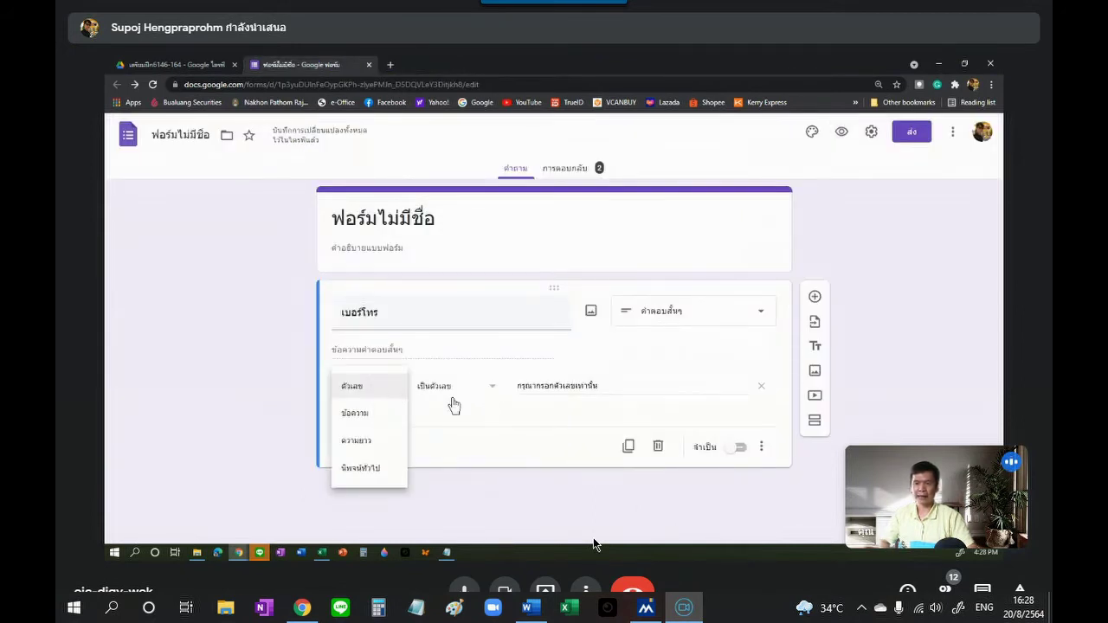
click(491, 388)
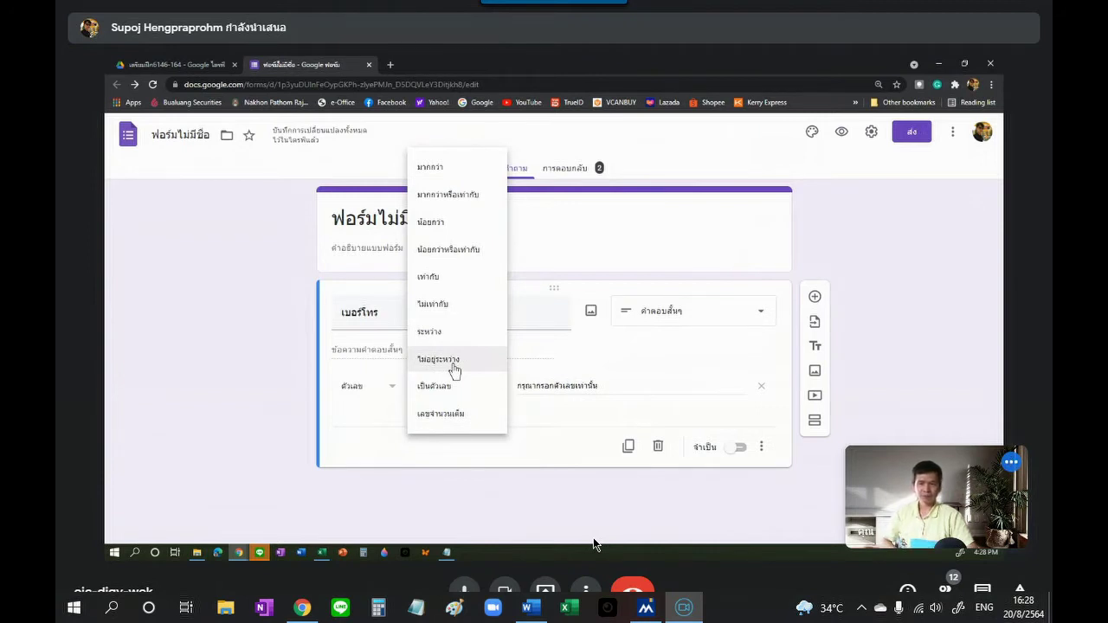
click(495, 460)
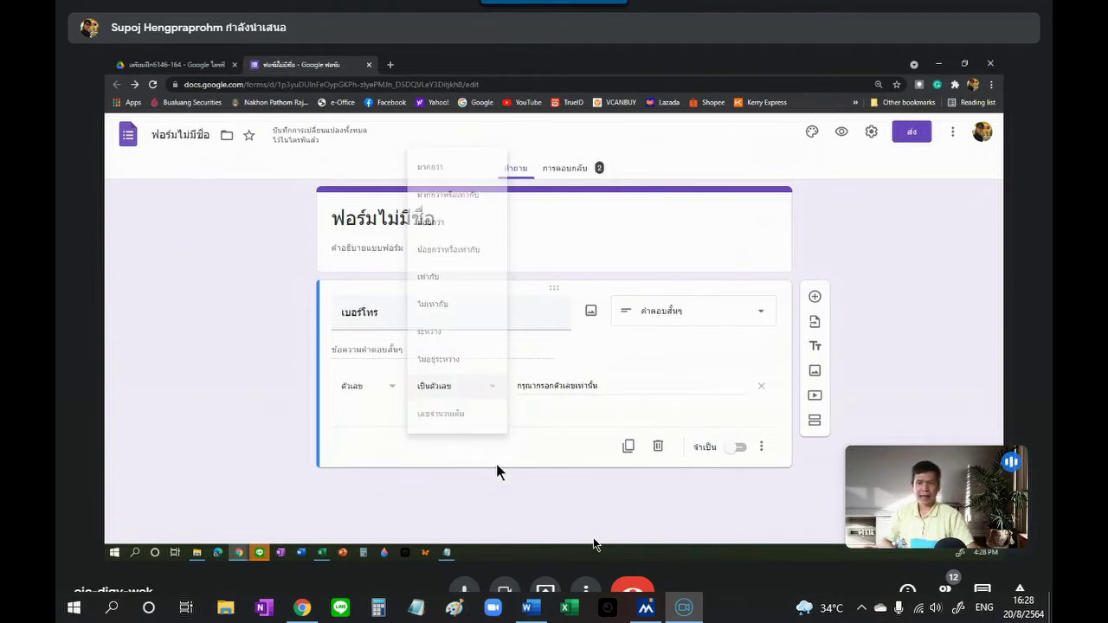
click(394, 393)
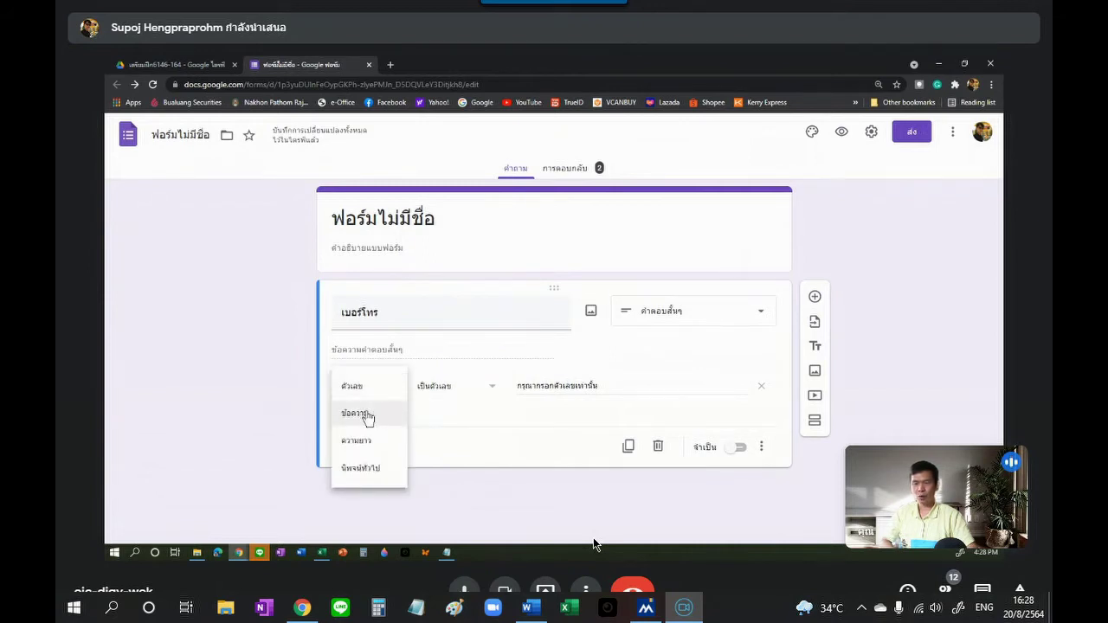
Step: Switch the validation to ข้อความ (Text) with the มี (Contains) condition, text still blank
click(367, 416)
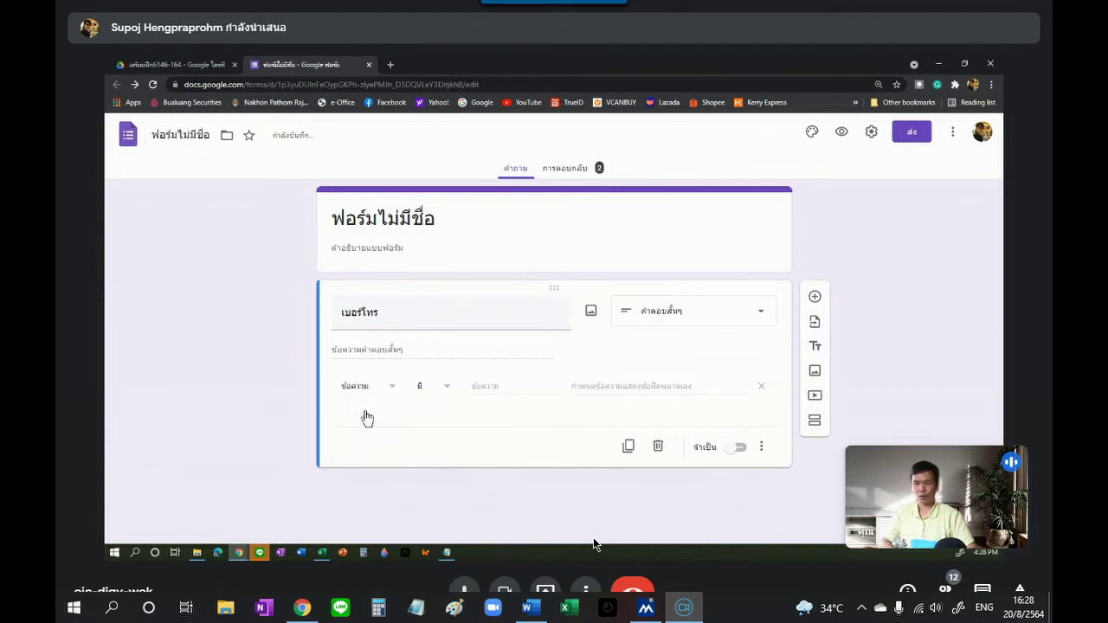
click(447, 392)
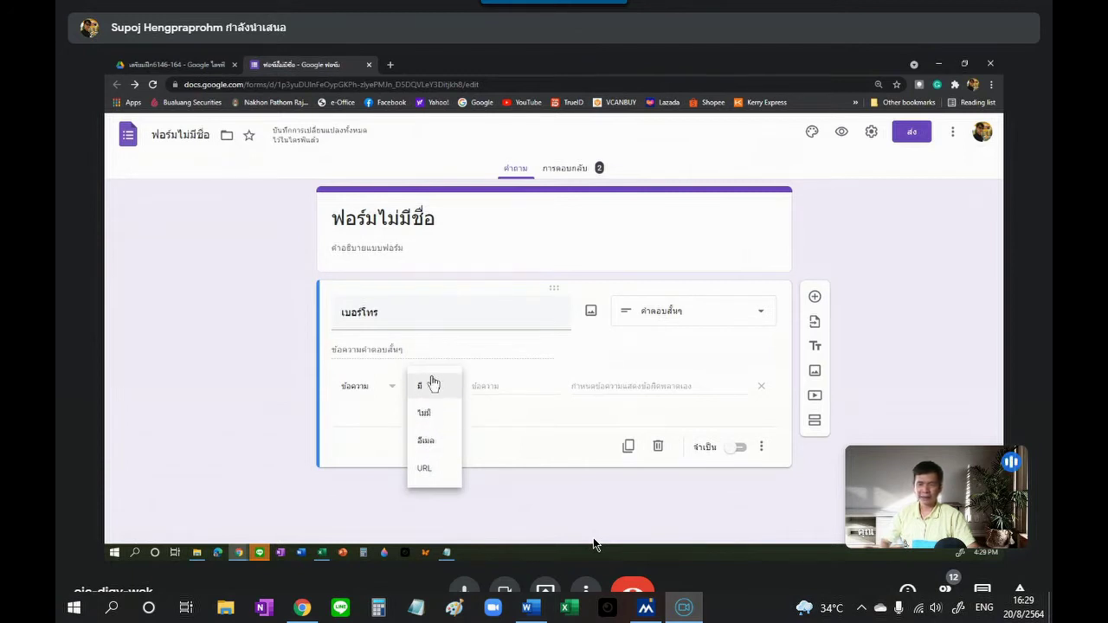
click(437, 396)
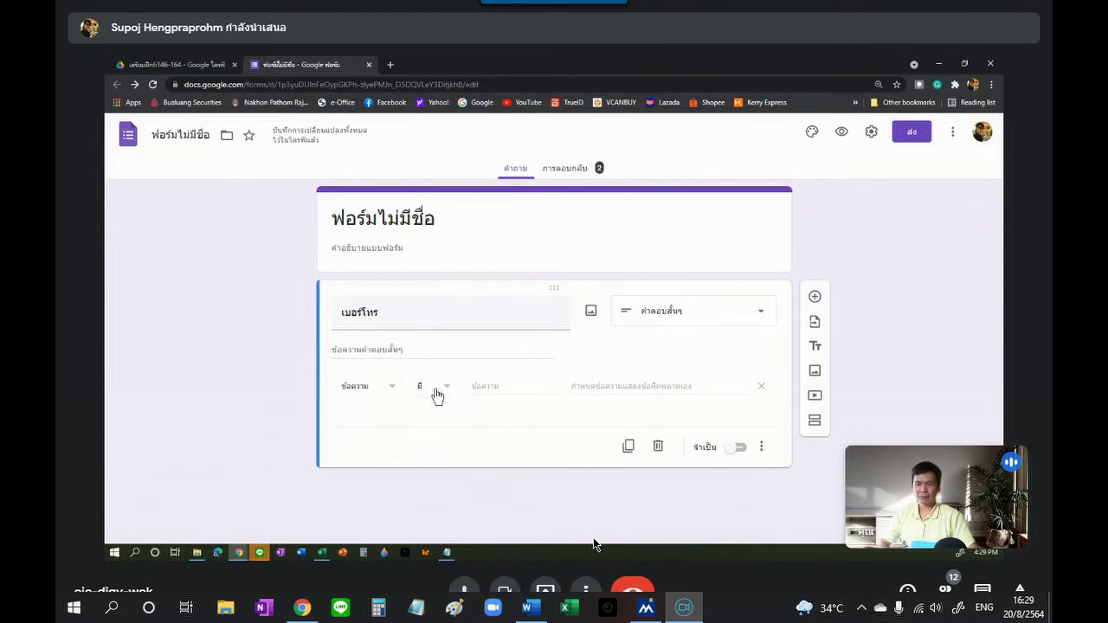
click(496, 390)
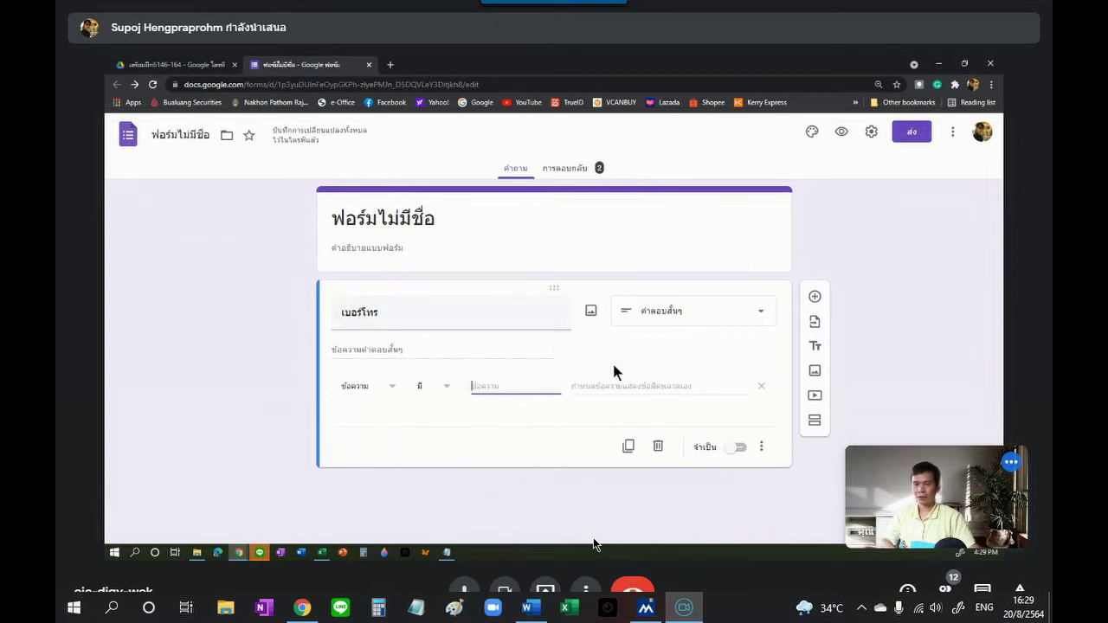
Step: Make the question a ย่อหน้า (Paragraph) question titled 'ที่อยู่'
click(766, 318)
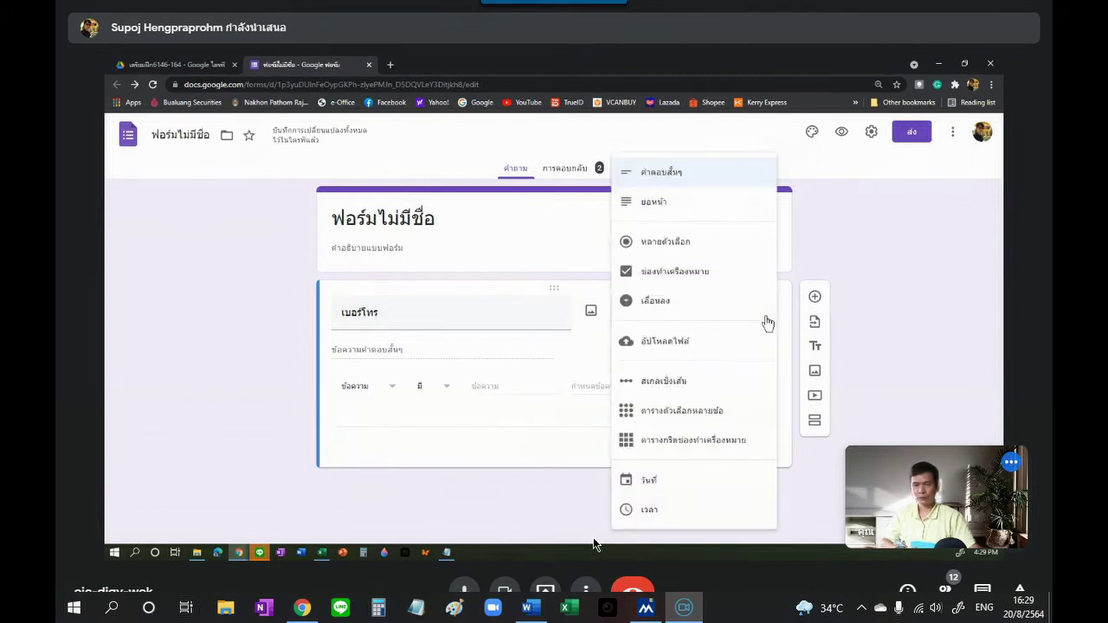
click(653, 211)
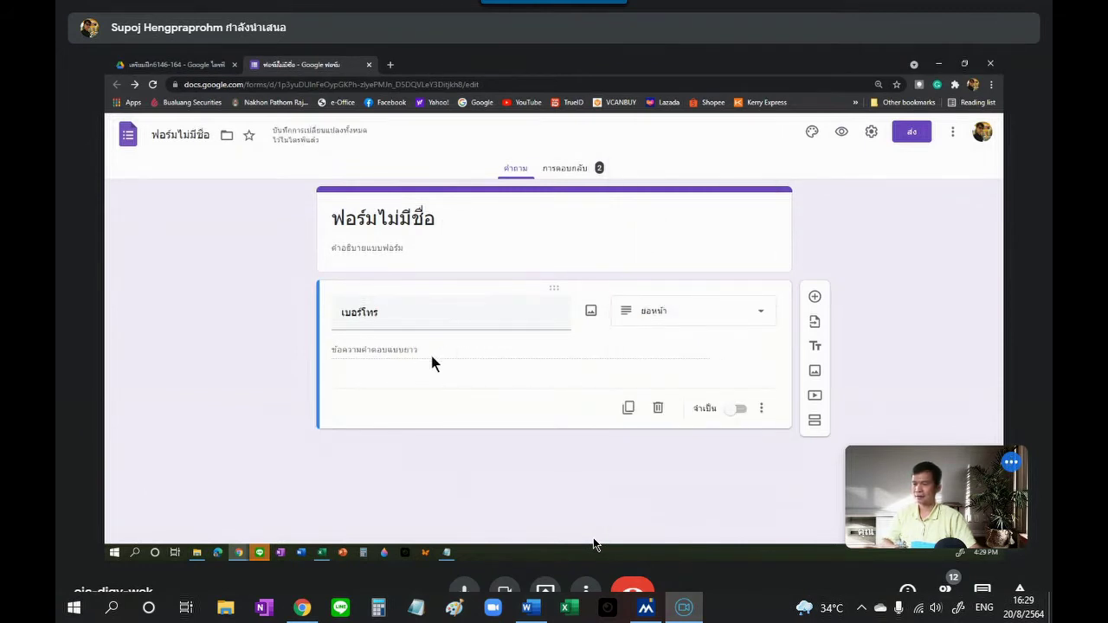
click(429, 313)
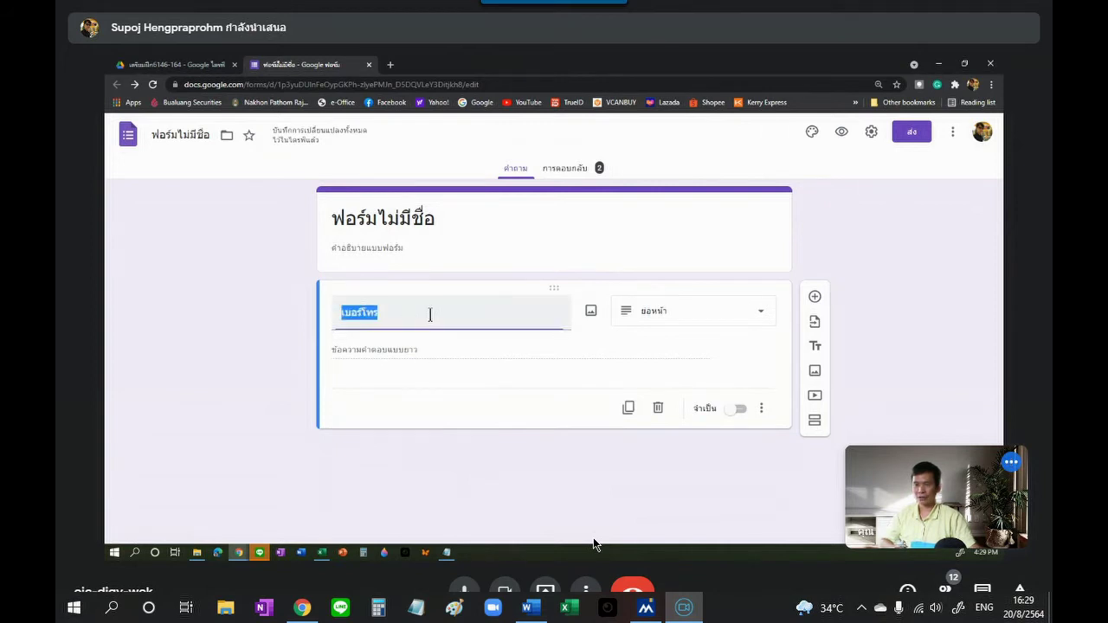
text(ที่อยู่)
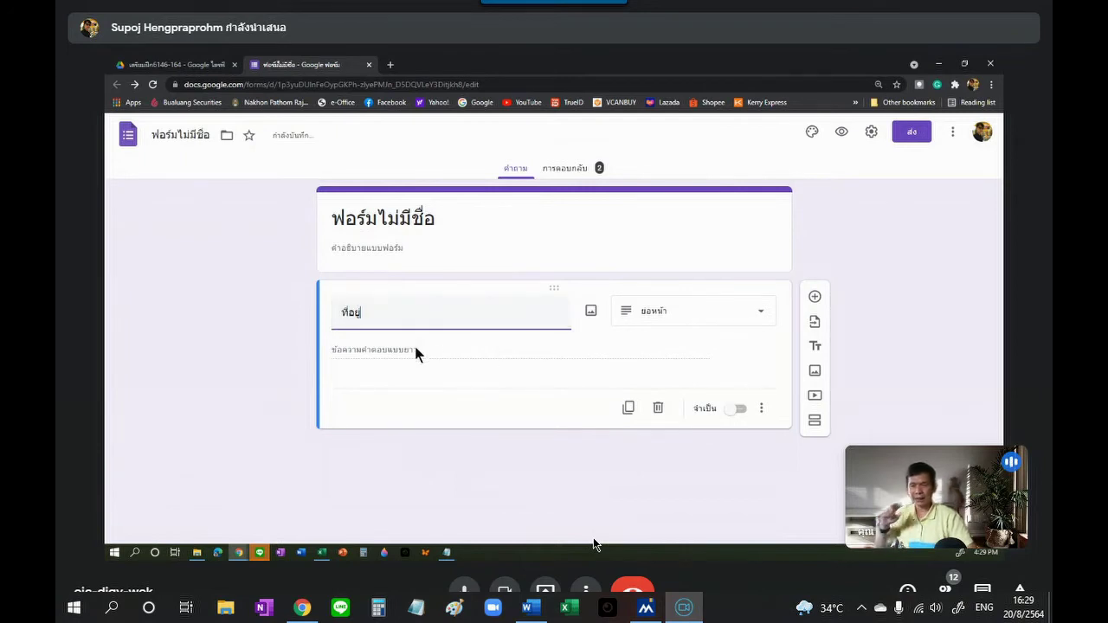
click(415, 351)
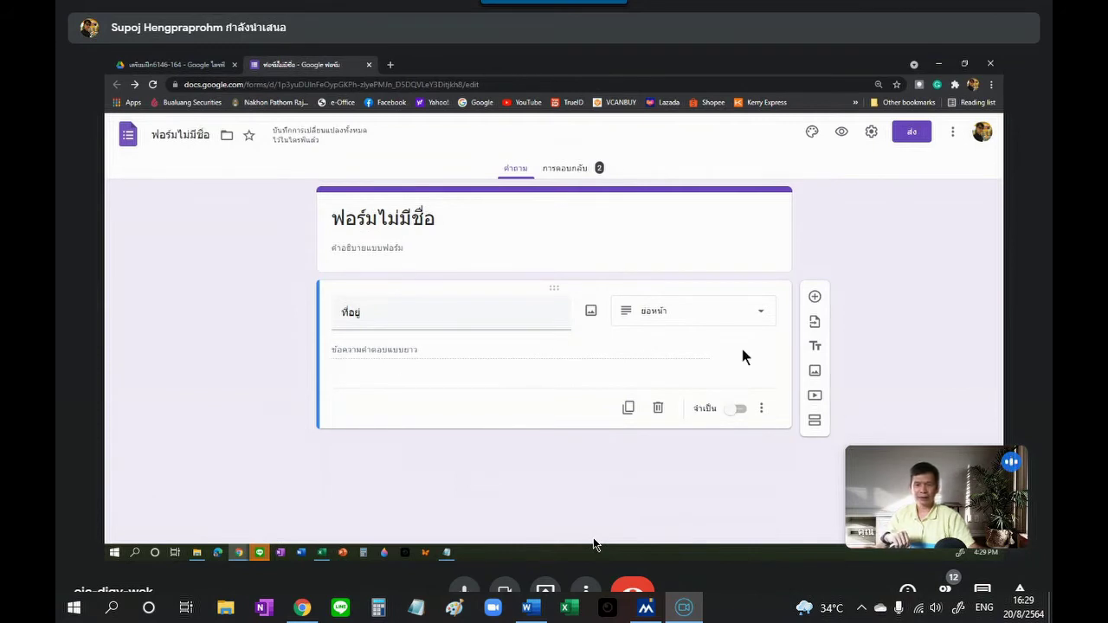
click(762, 411)
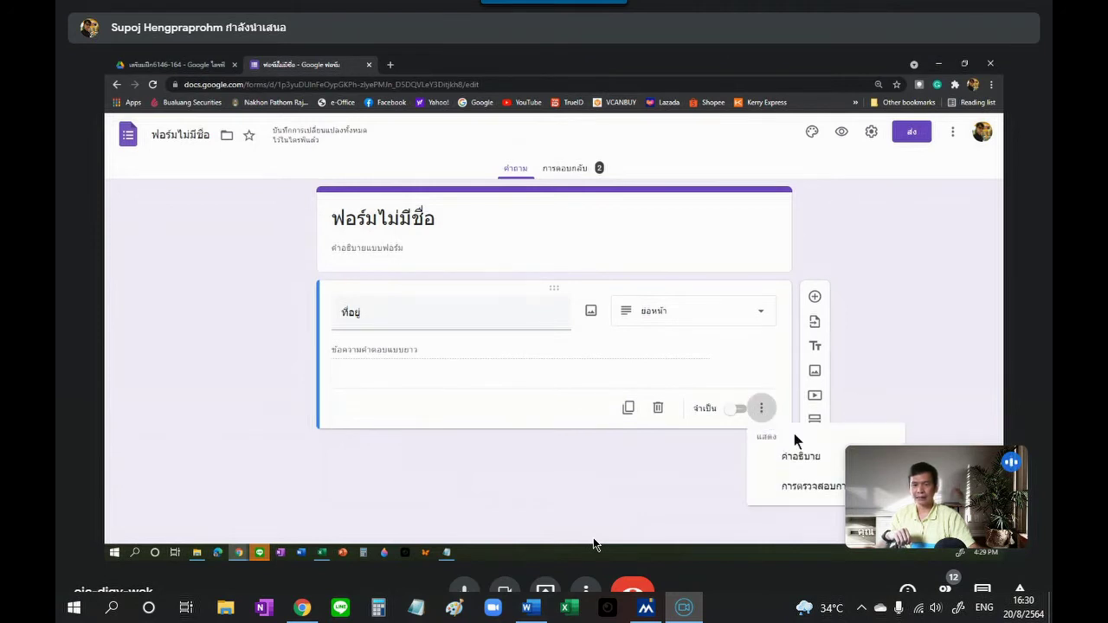
Step: Add ความยาว (Length) validation limiting the answer to a maximum of 10 characters
click(809, 485)
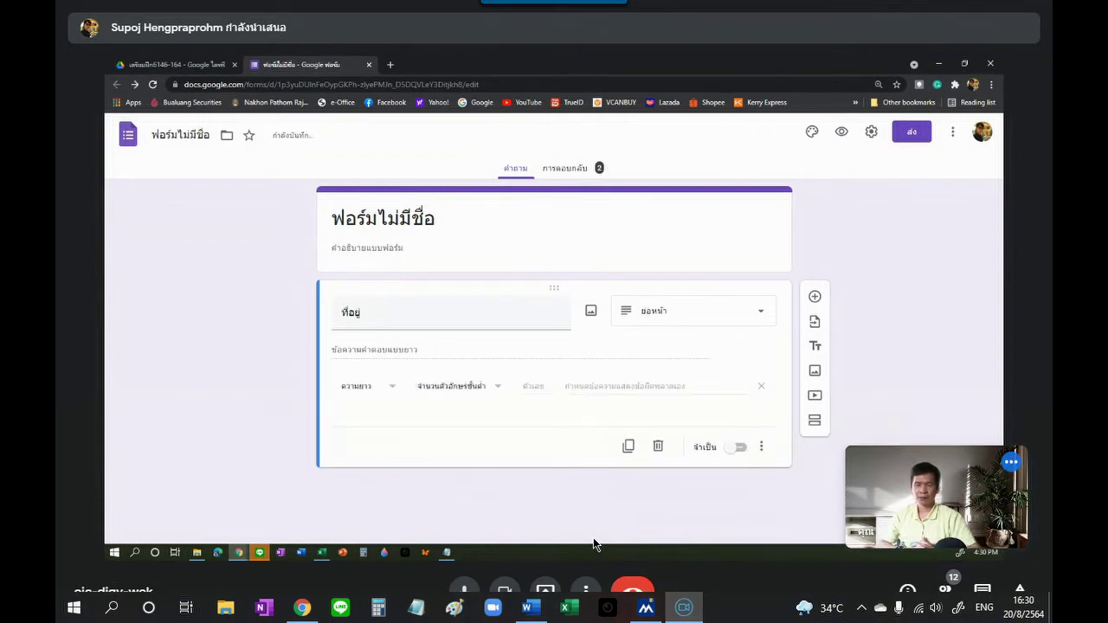
click(392, 391)
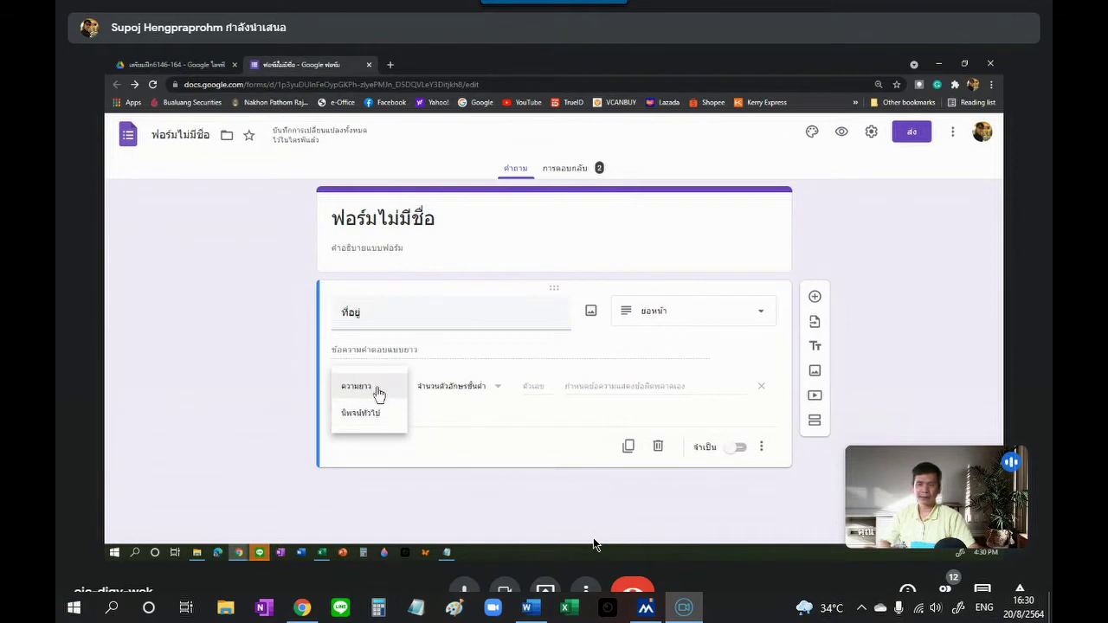
click(378, 391)
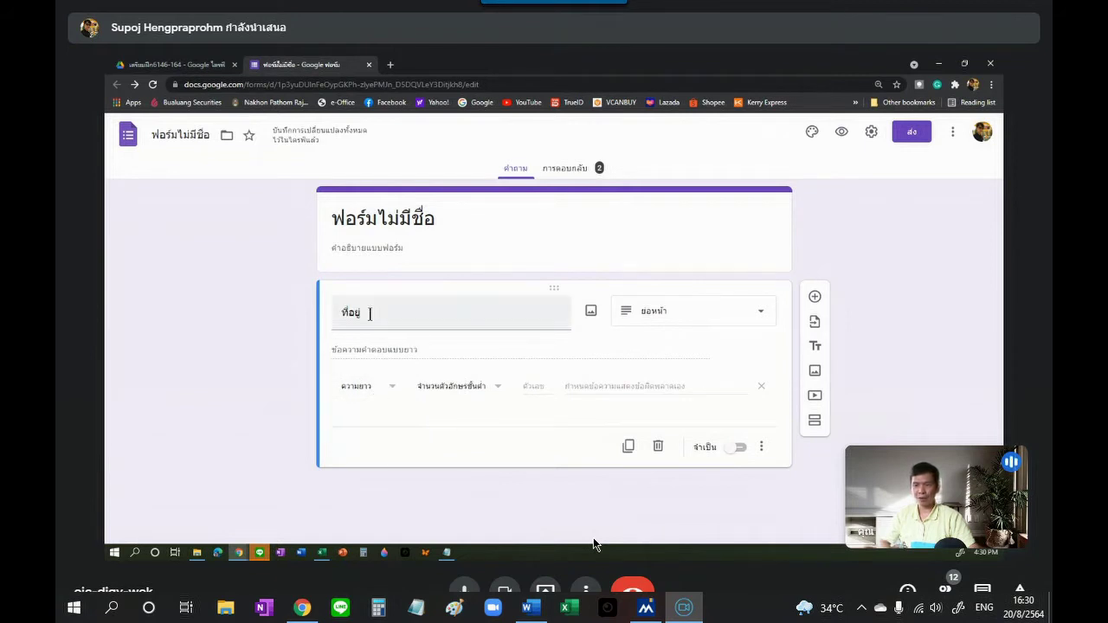
click(497, 387)
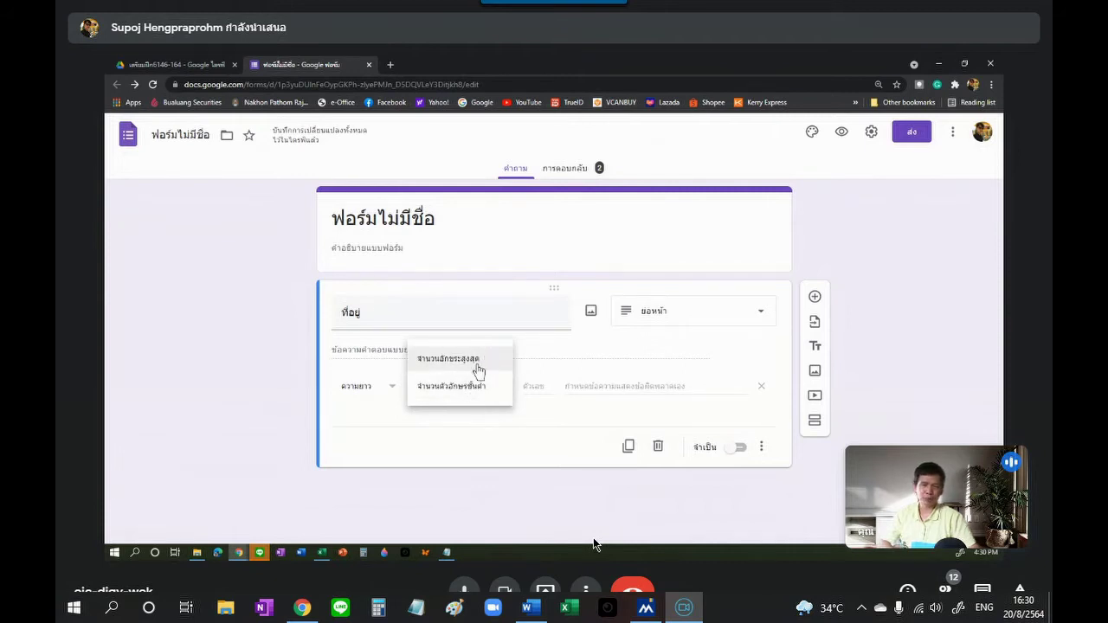
click(466, 394)
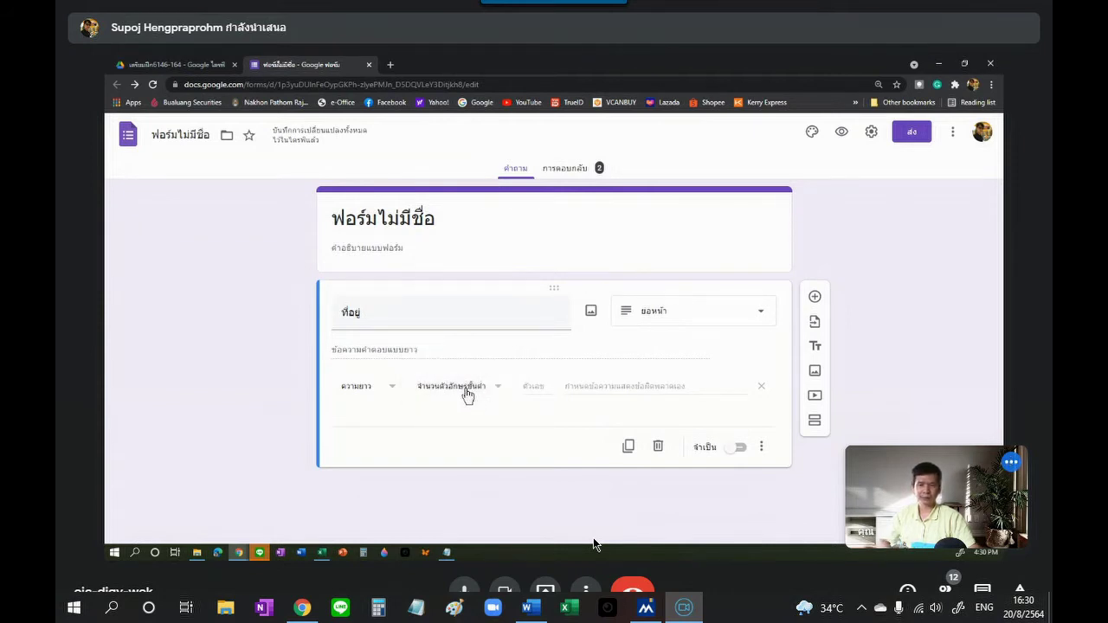
click(481, 394)
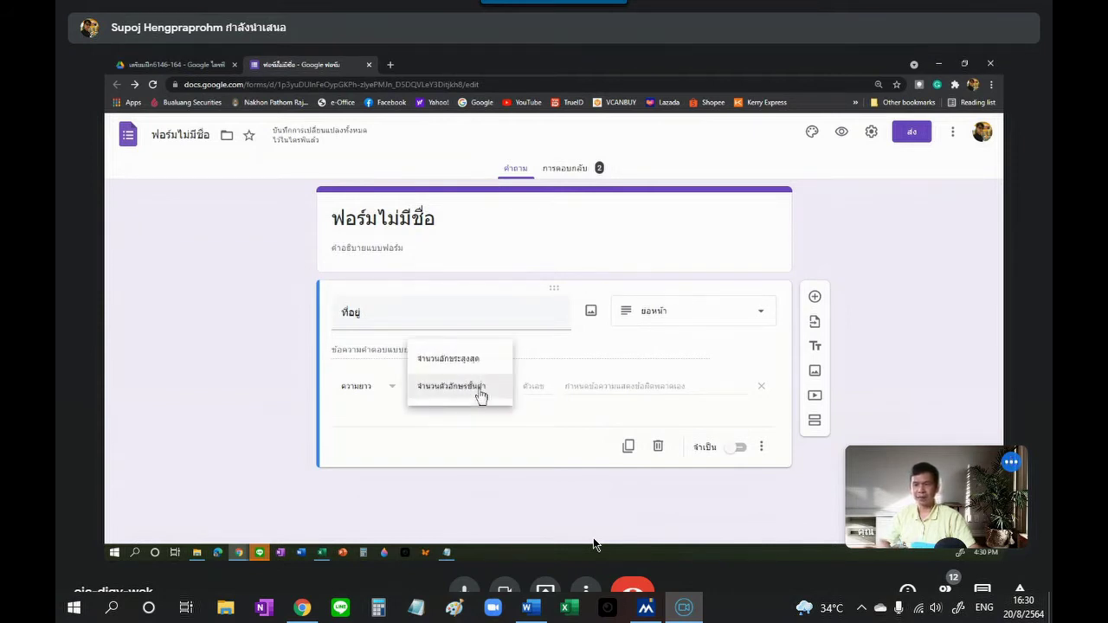
click(486, 358)
click(532, 387)
text(200)
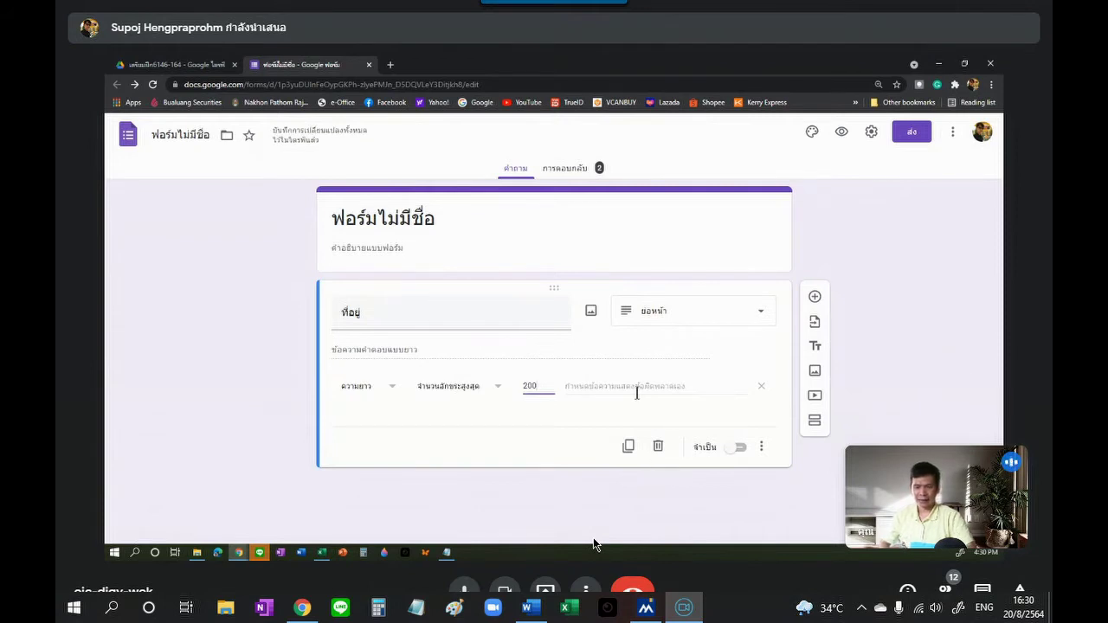
key(BackSpace)
key(BackSpace)
key(BackSpace)
text(10)
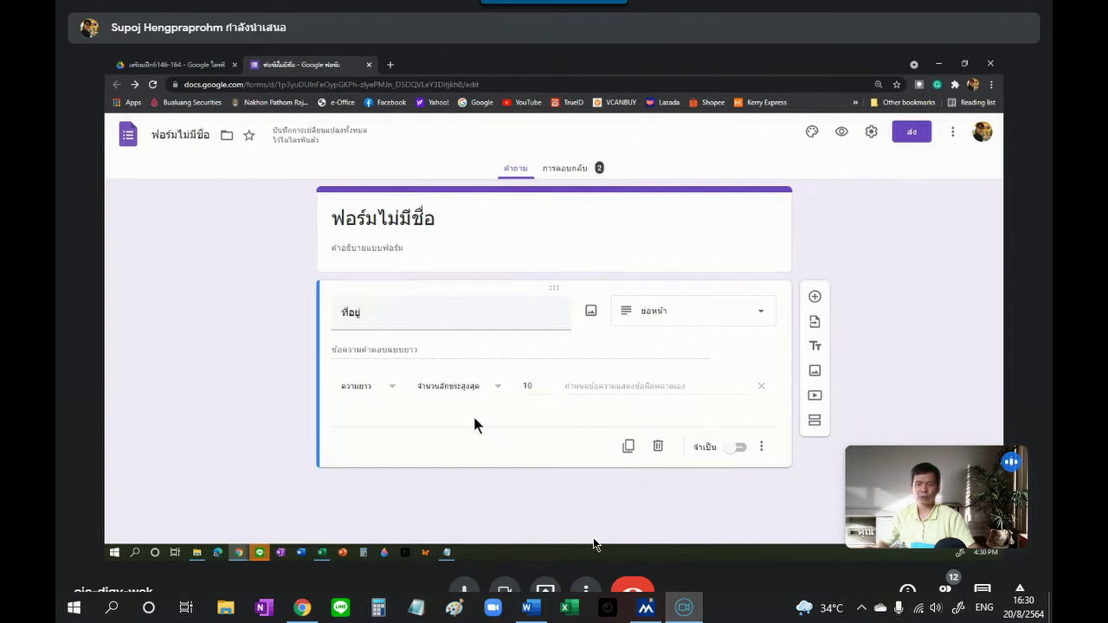
Step: Set the validation error text to 'ความยาวไม่เกิน 10 ตัวอักษร'
click(610, 387)
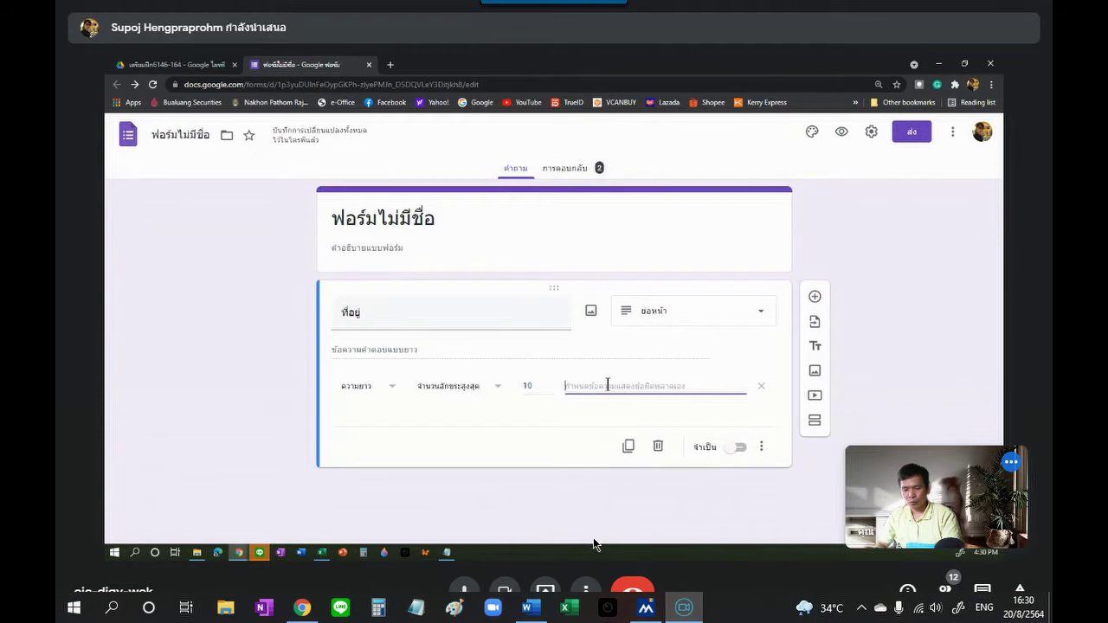
text(ความ)
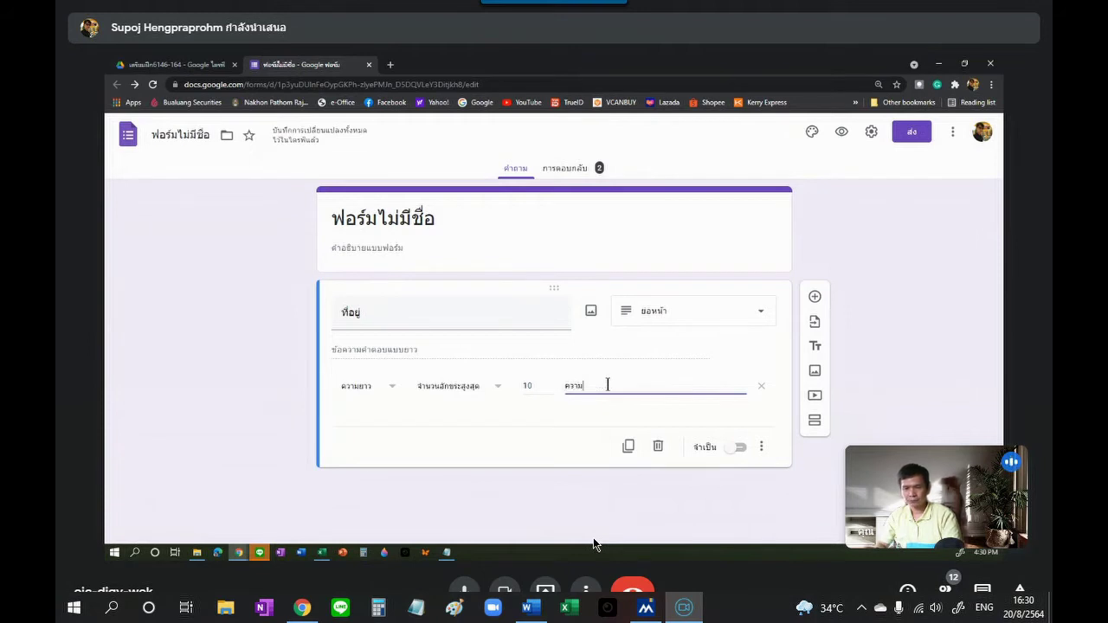
text(ยาวไม่เกิน)
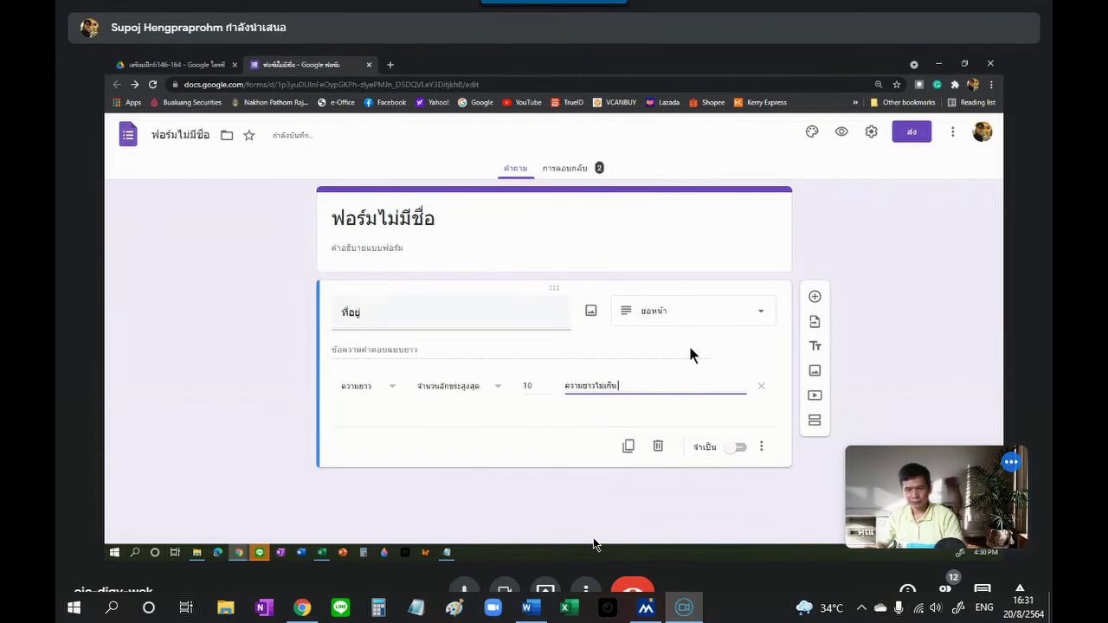
text(10 ตัวอักษร)
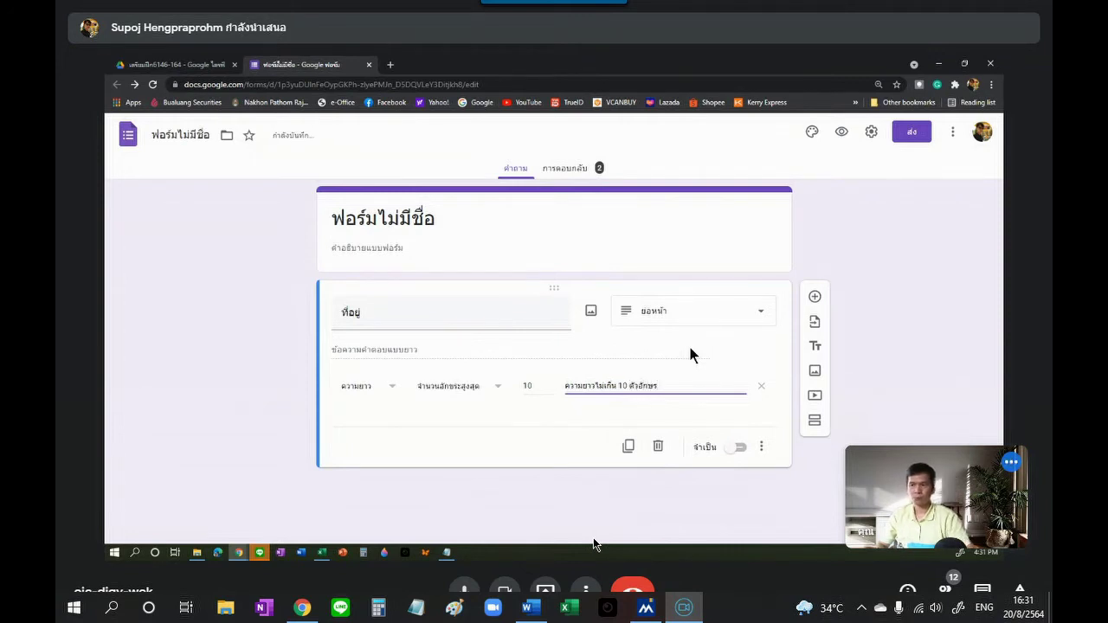
click(842, 132)
click(511, 235)
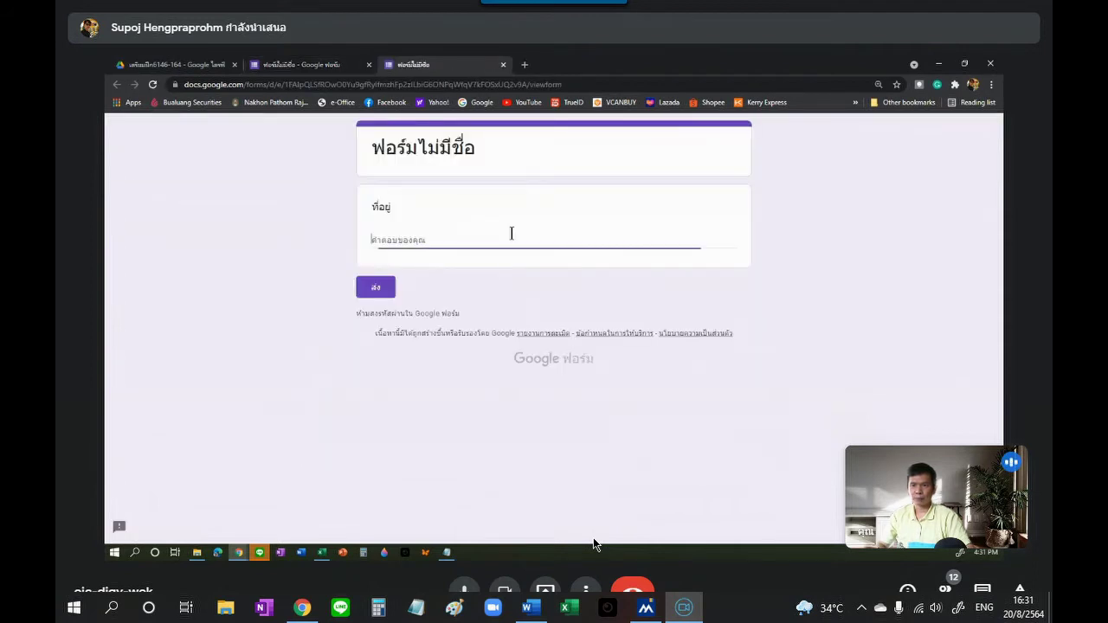
text(12345)
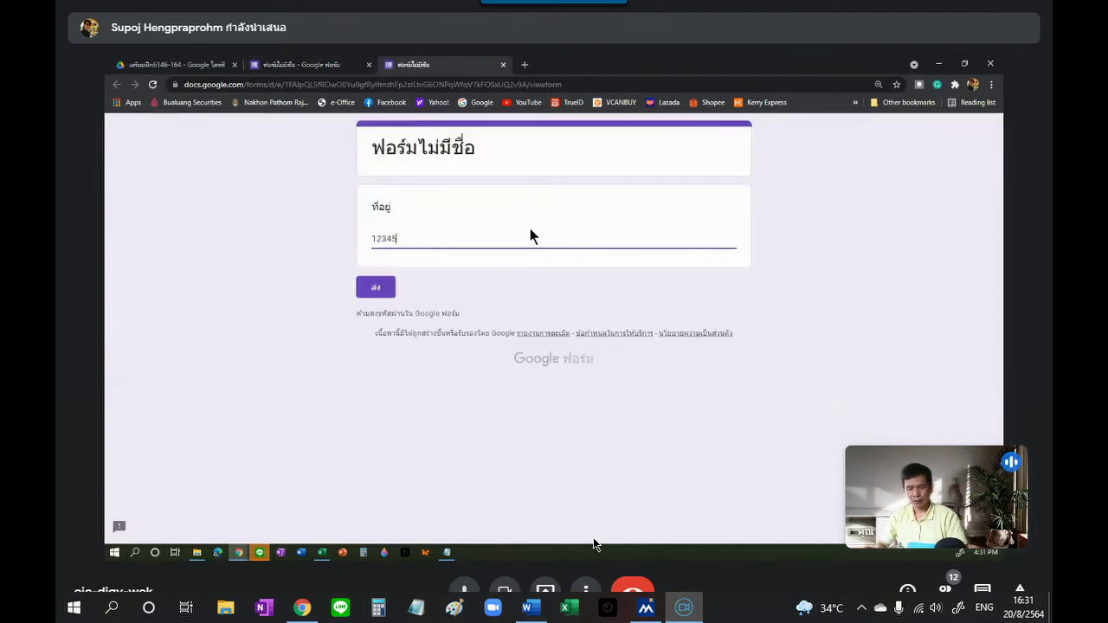
text(6798910000)
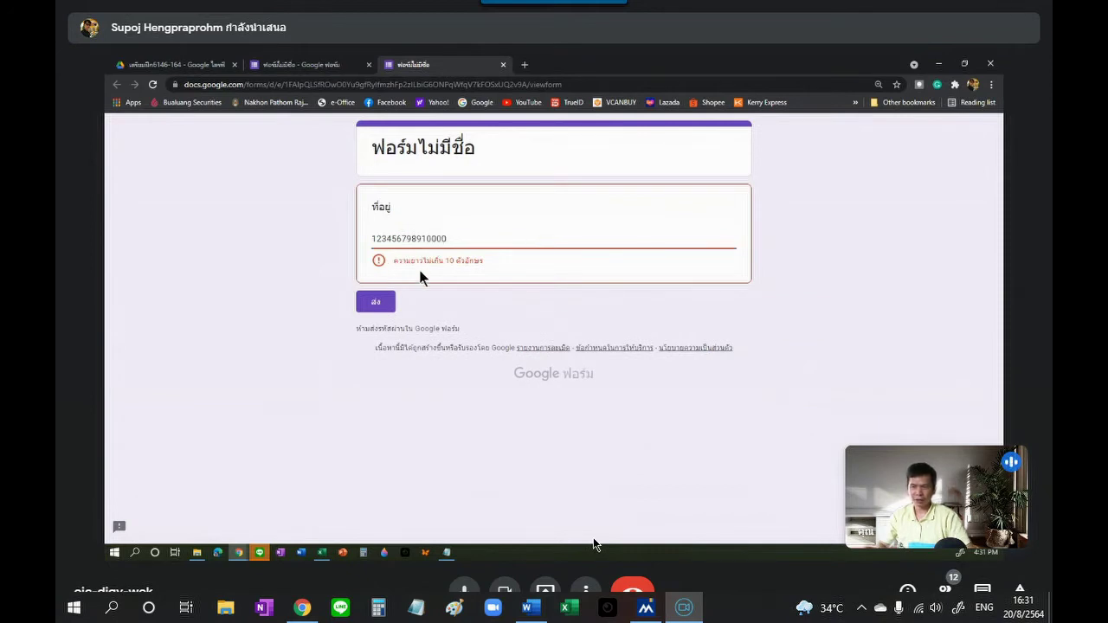
mouse_move(401, 261)
mouse_down()
mouse_move(483, 270)
mouse_move(588, 208)
mouse_move(465, 243)
mouse_move(412, 243)
mouse_up()
key(BackSpace)
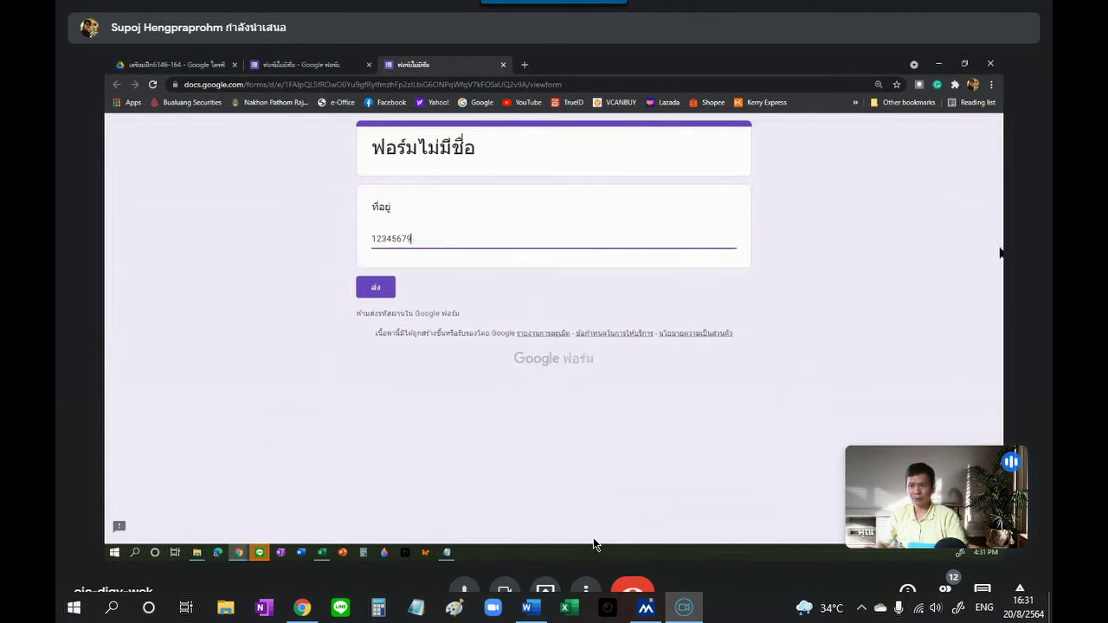
key(Return)
text(ฟฟ)
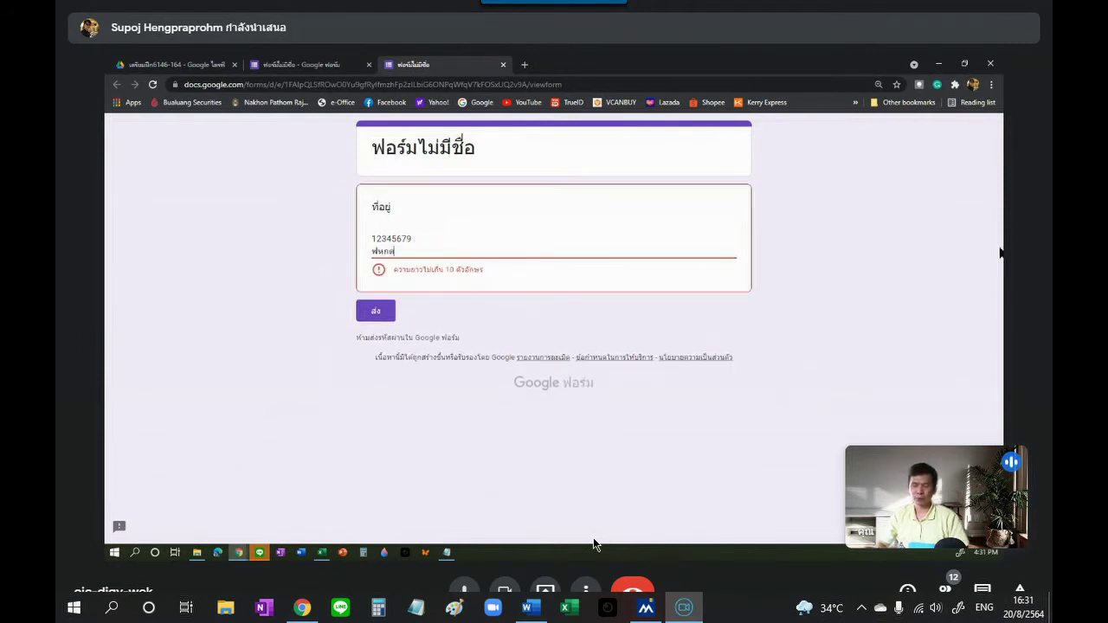
key(BackSpace)
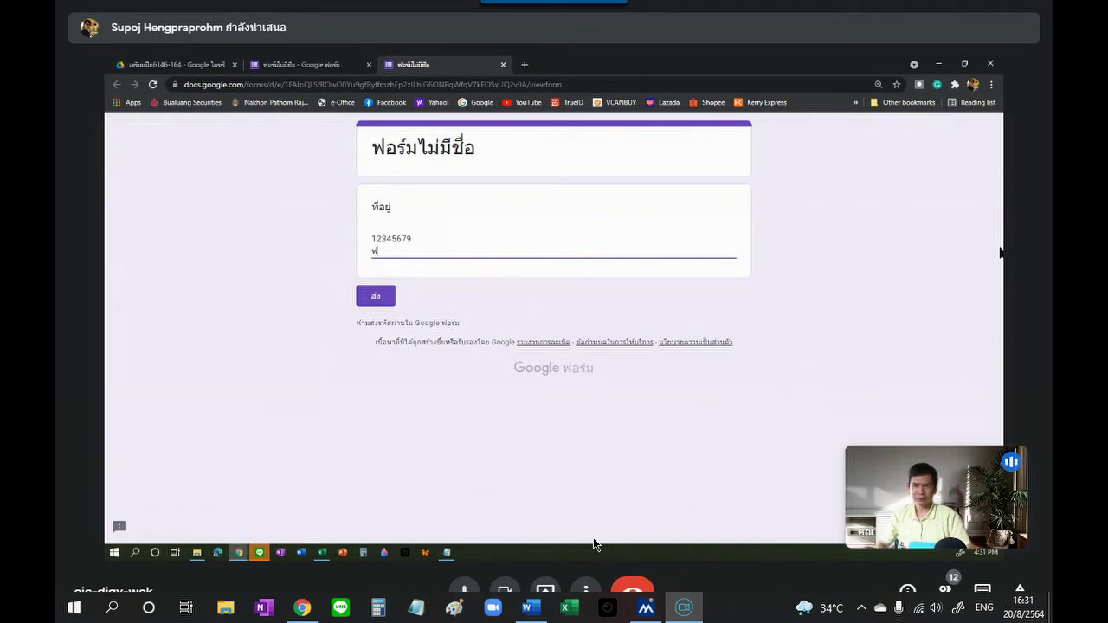
text(ฟ)
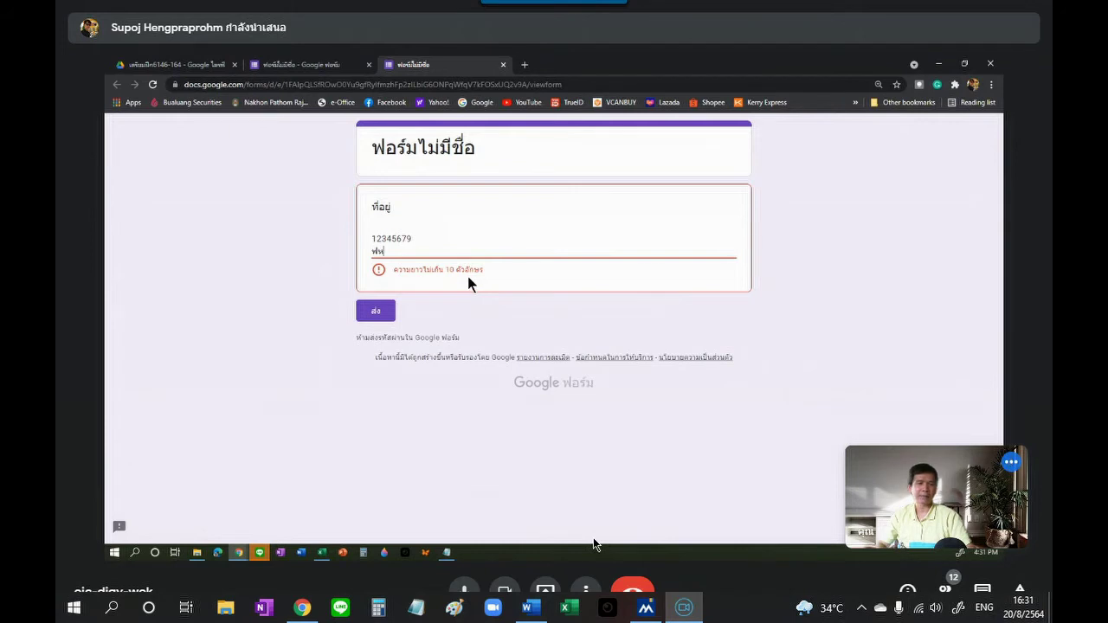
Step: Submit the over-long answer to trigger the length error, then delete a character to clear it
click(386, 318)
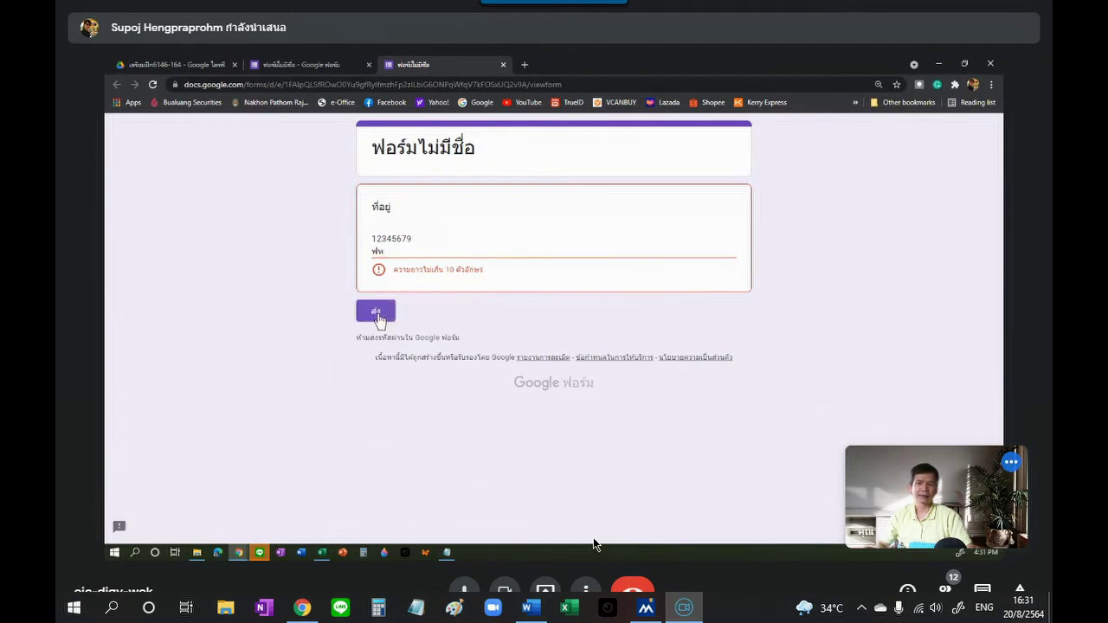
click(408, 254)
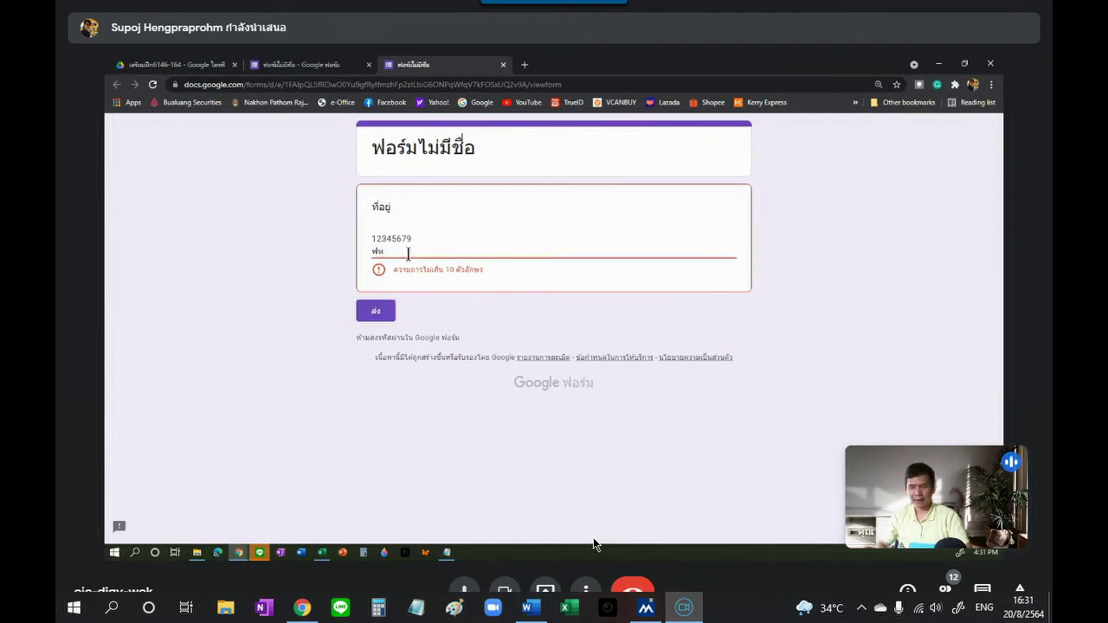
key(BackSpace)
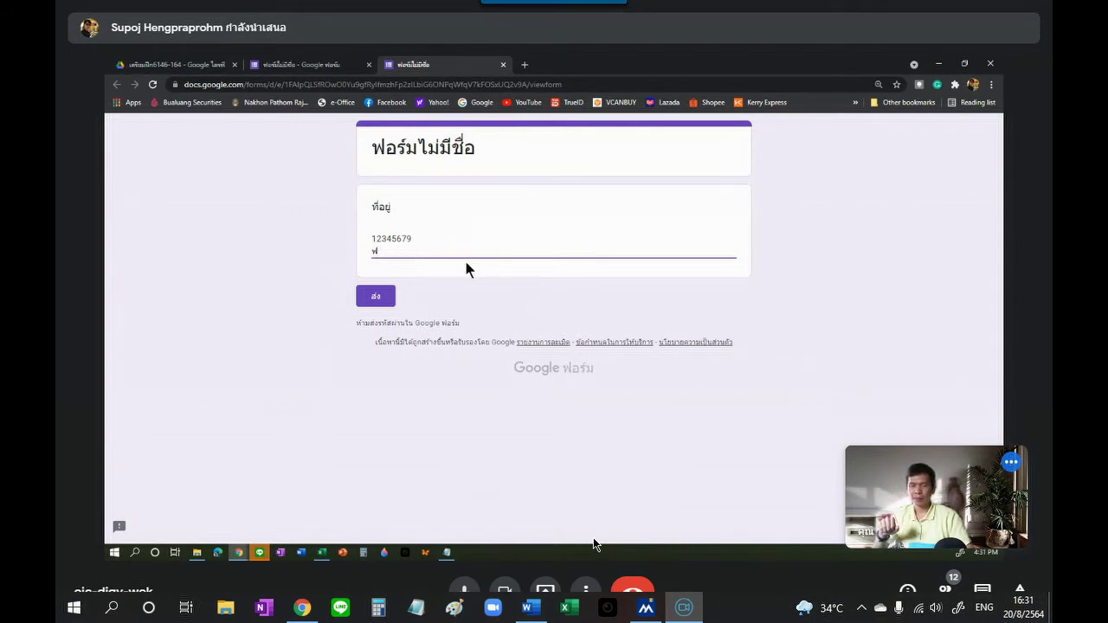
click(503, 65)
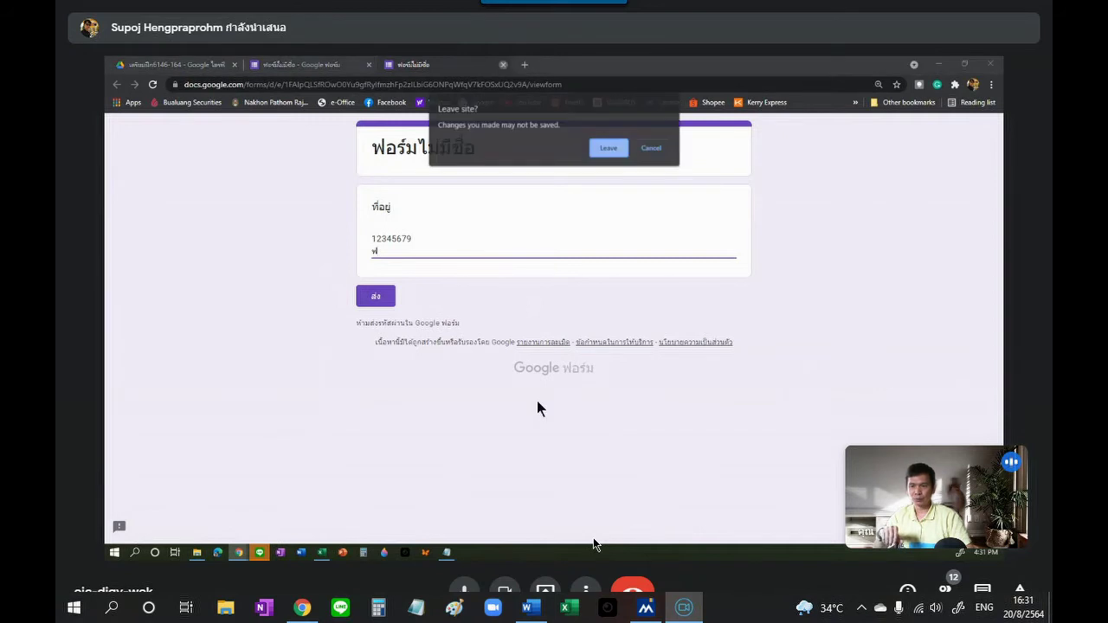
Step: Set ที่อยู่ validation to Regular expression › Contains, with pattern กกก and error text กกก
click(609, 148)
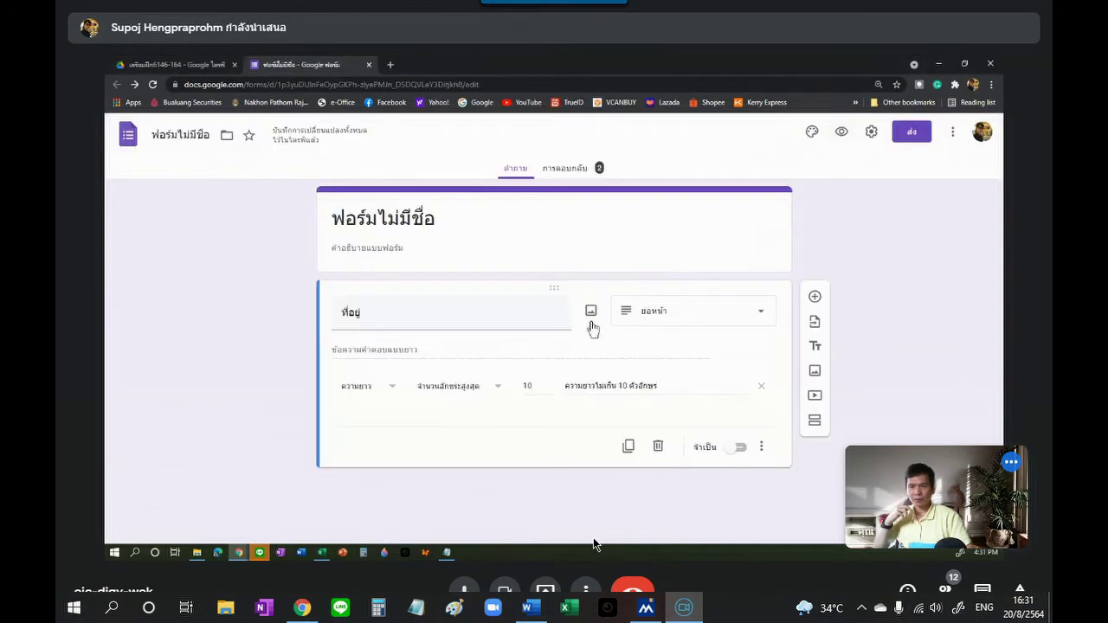
click(390, 388)
click(380, 422)
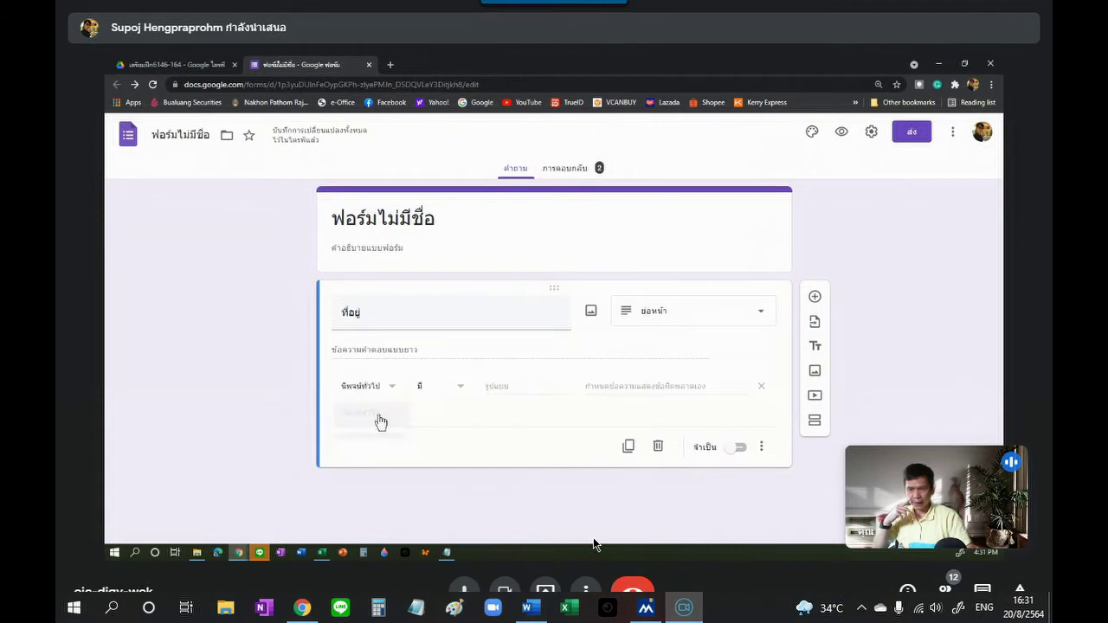
click(462, 390)
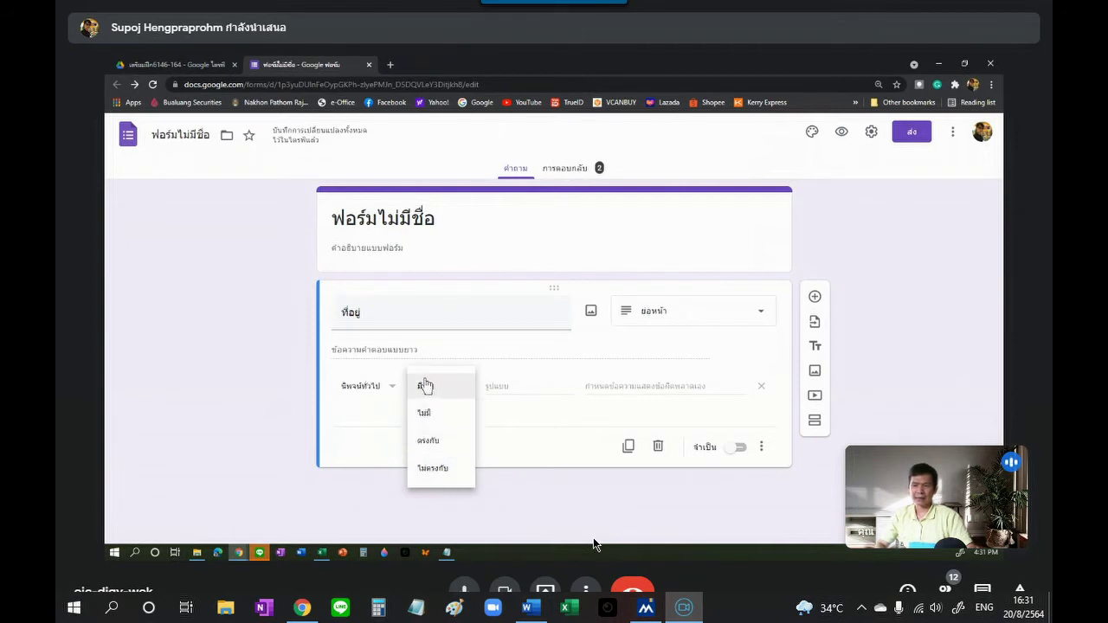
click(427, 387)
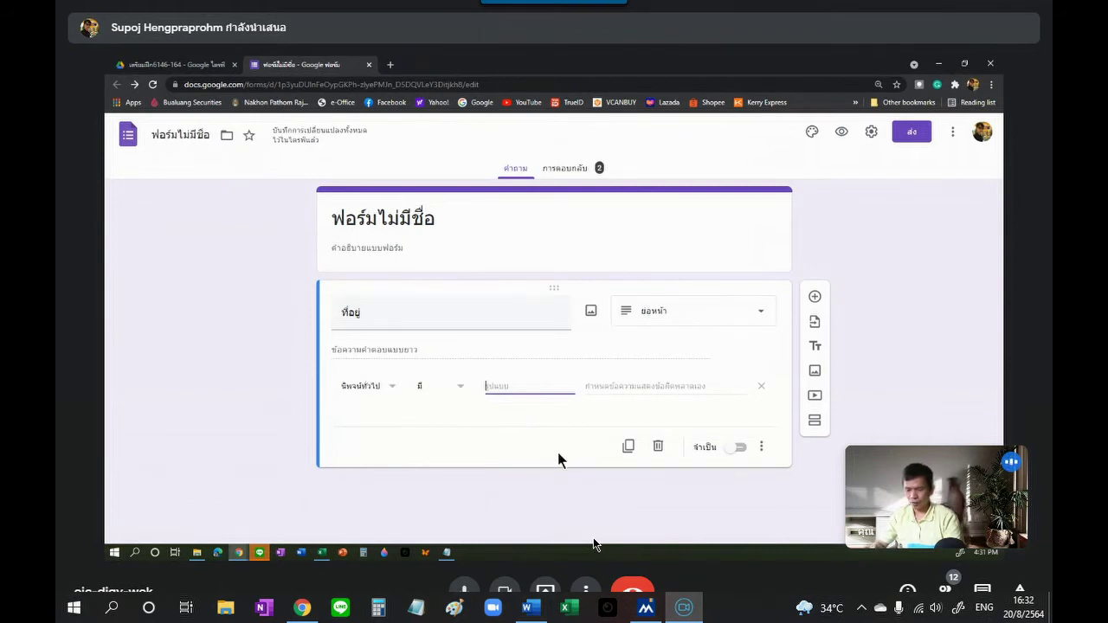
text(กกก)
click(603, 412)
text(กกก)
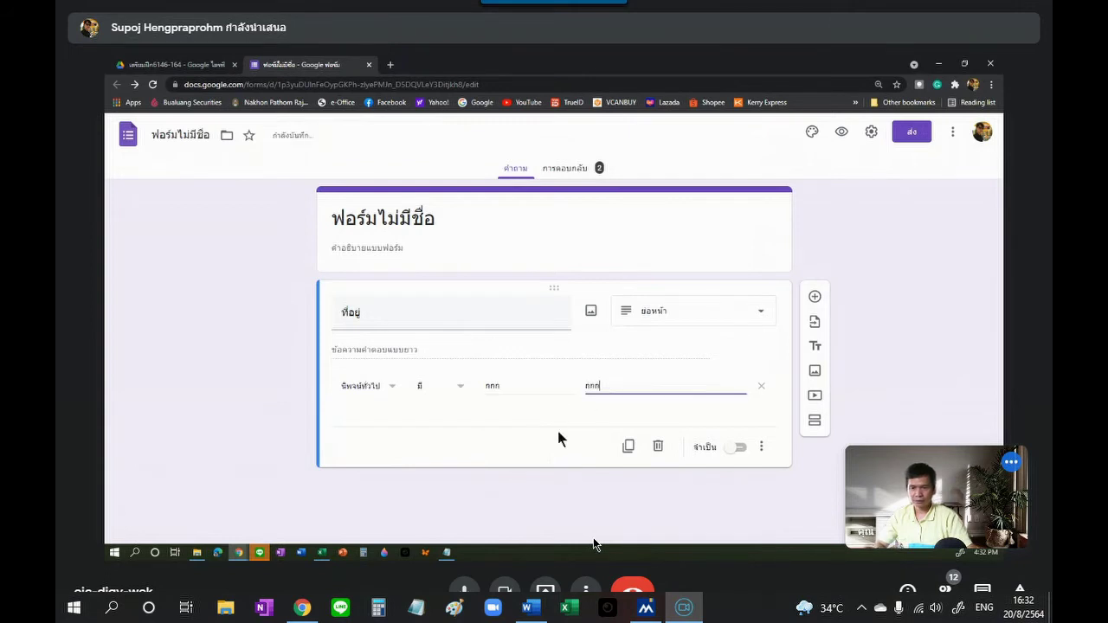
click(558, 431)
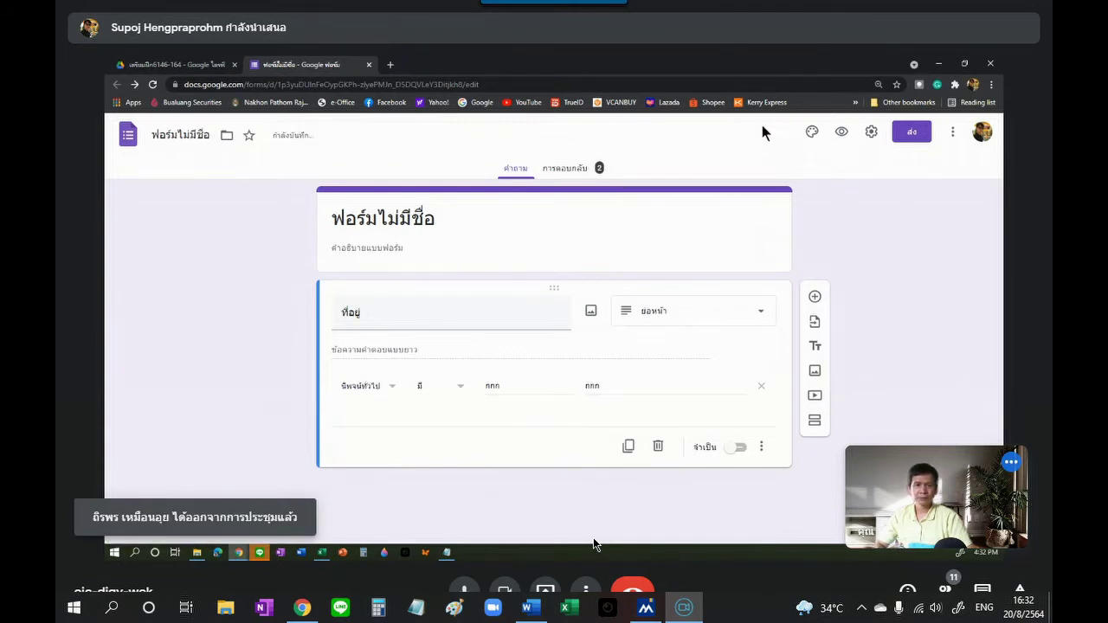
Step: In the form preview, type a test ที่อยู่ answer of ก and ฟ characters and try submitting it
click(841, 131)
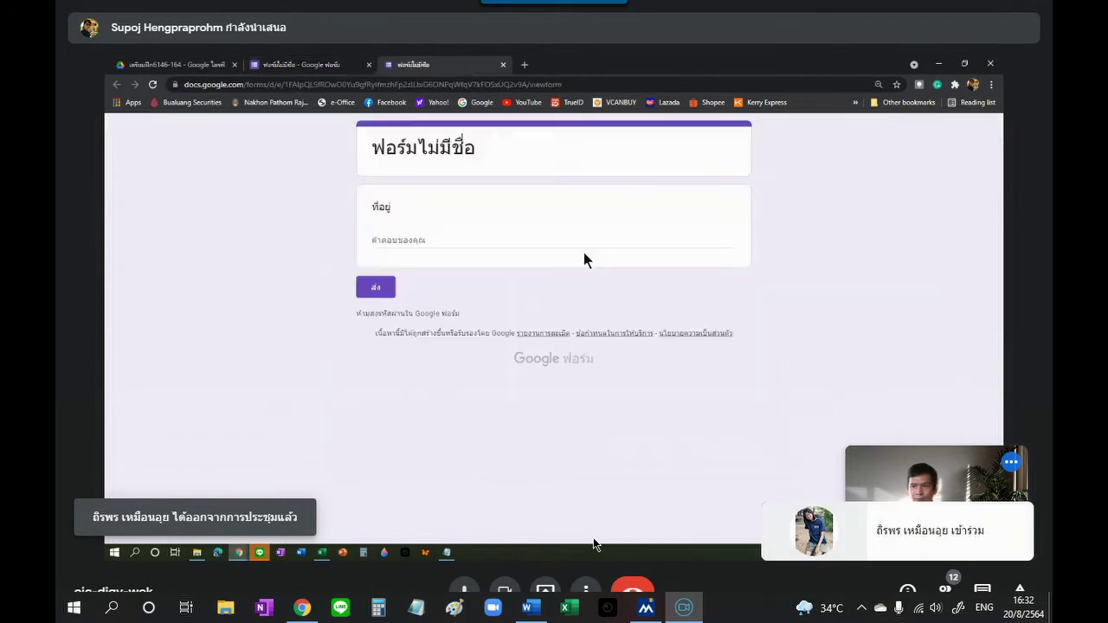
click(510, 237)
text(กกก)
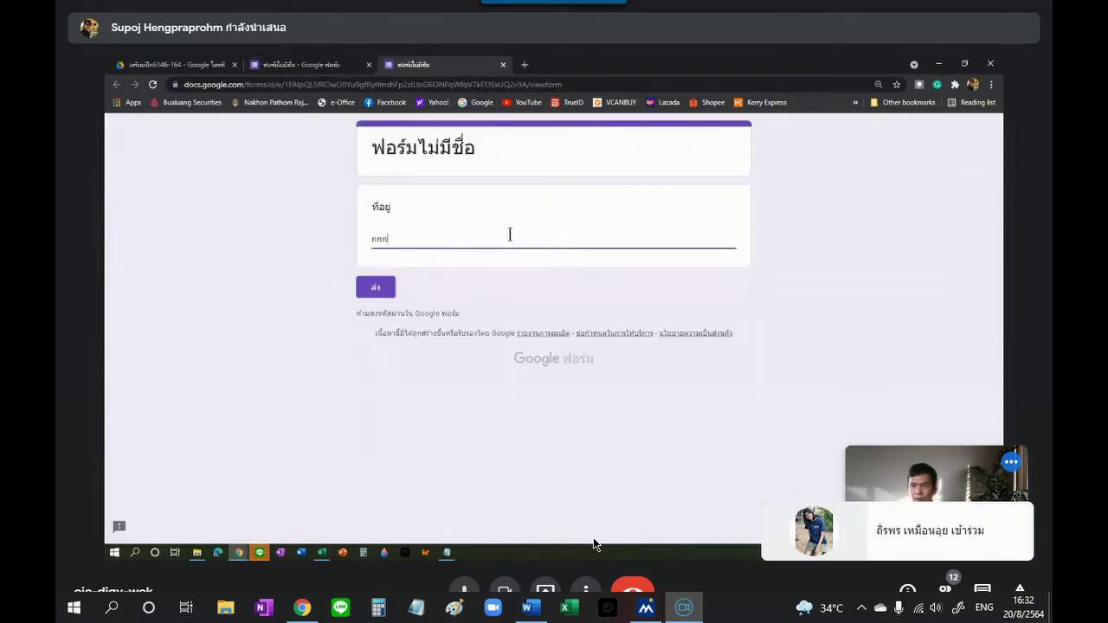
text(กก)
key(BackSpace)
key(BackSpace)
key(BackSpace)
key(BackSpace)
key(BackSpace)
text(ฟฟฟฟฟฟฟ)
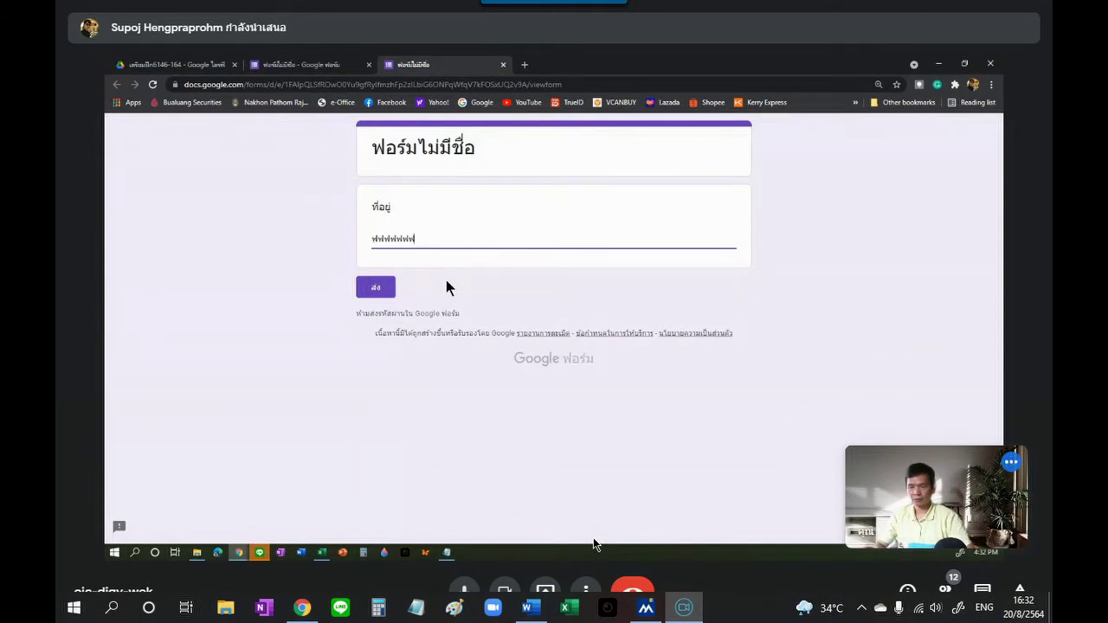
click(385, 290)
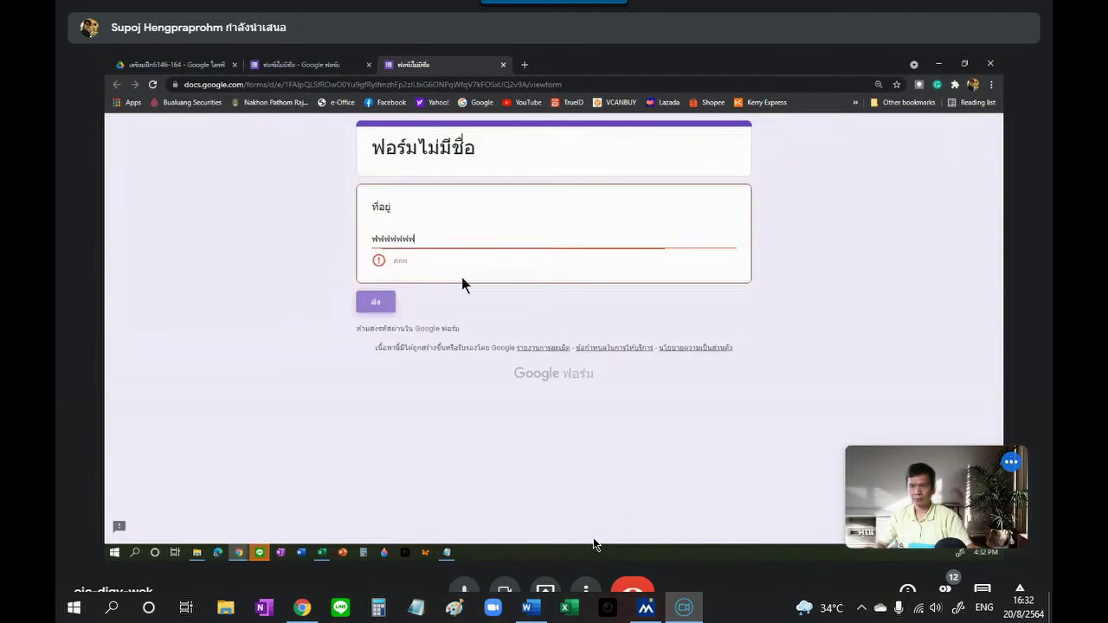
click(381, 301)
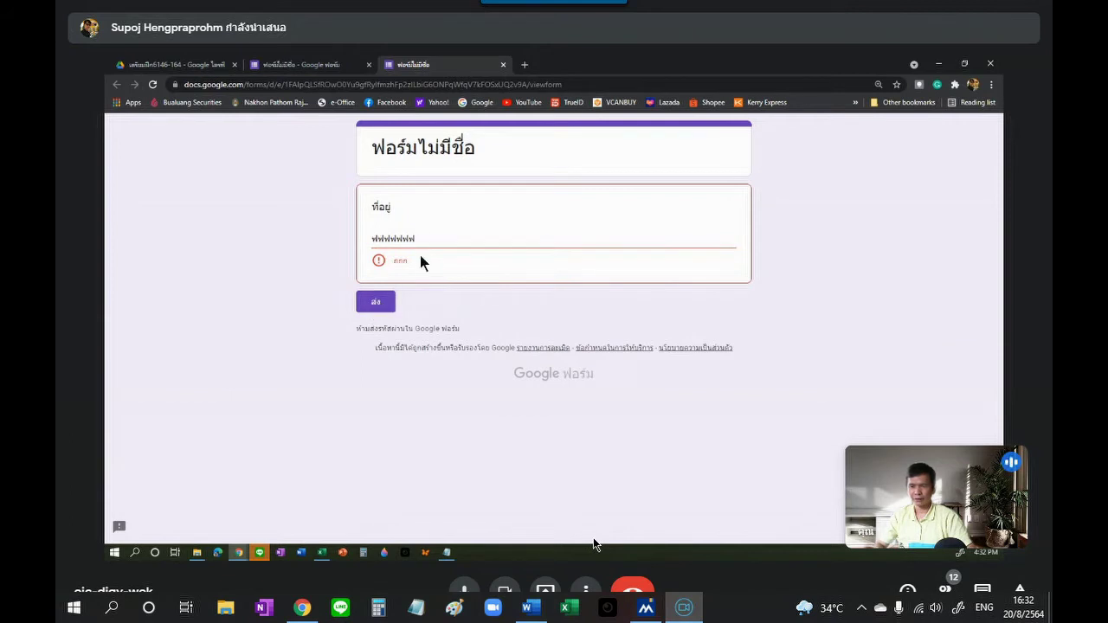
Step: Replace the answer with 'ฟหกดฟหกดห กกก กกก' and submit it
drag(417, 240, 379, 262)
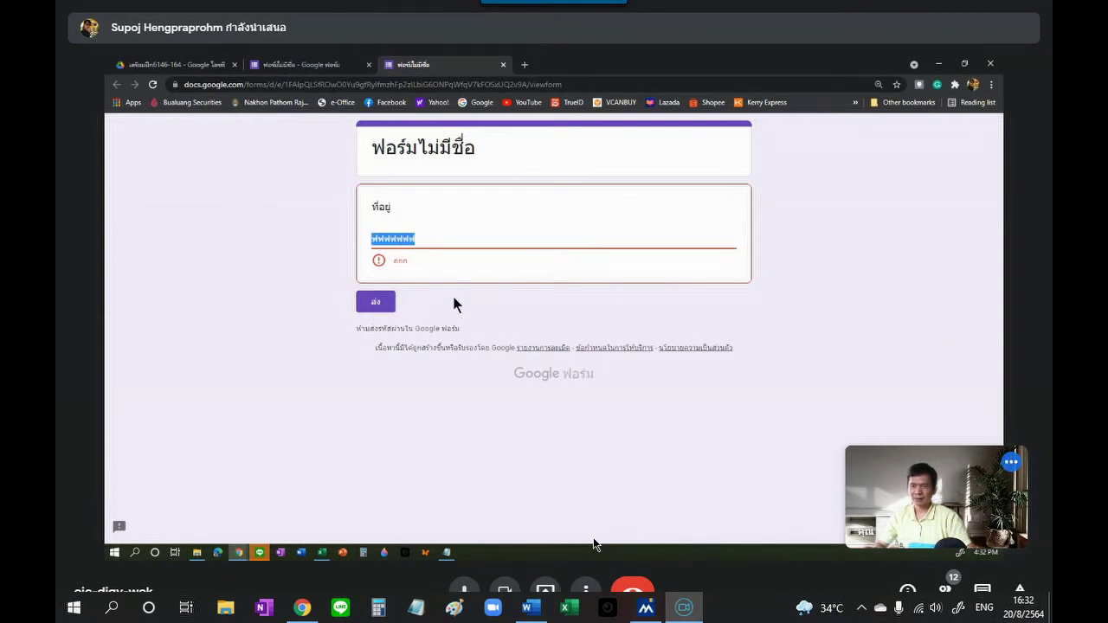
key(BackSpace)
text(ฟหกดฟห)
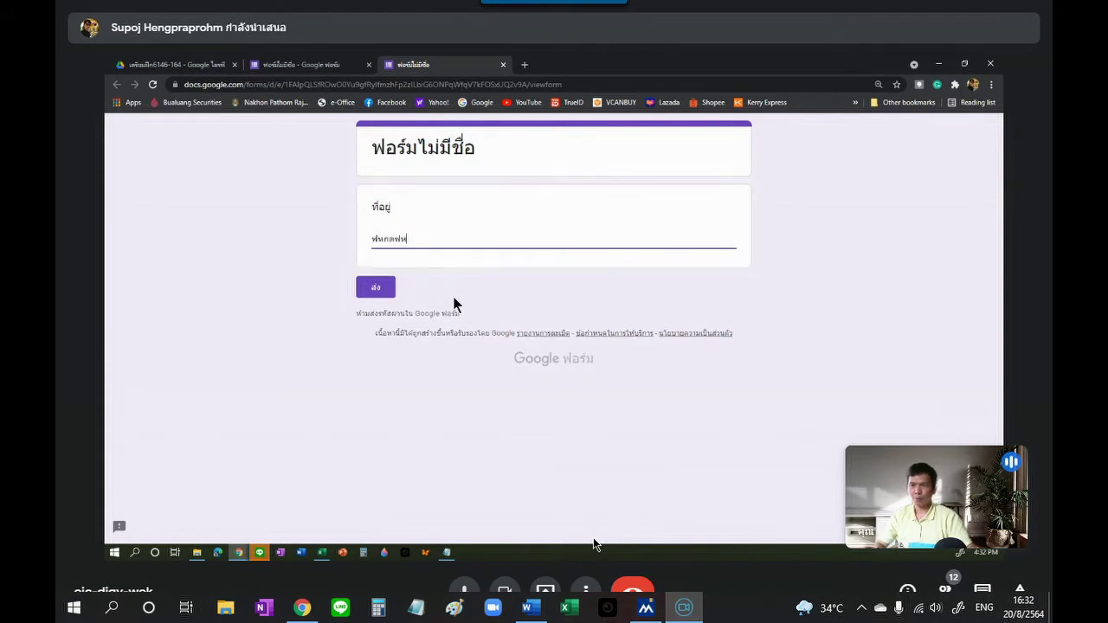
text(กดห กกก กกก)
click(381, 293)
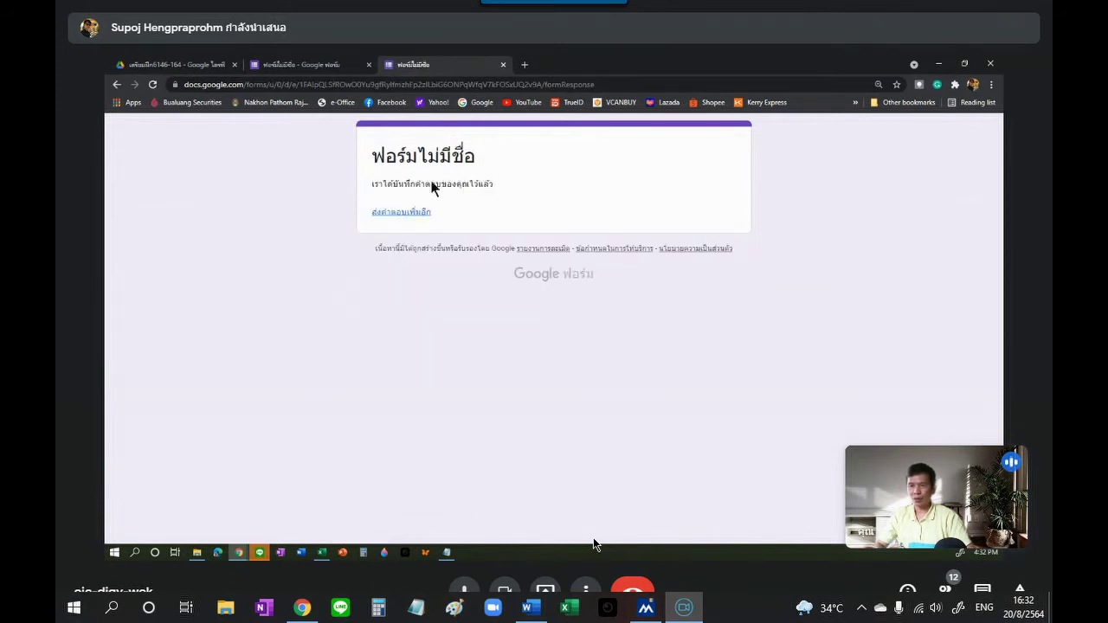
Step: Start another response, submit an answer lacking กกก, and highlight the resulting กกก error message
click(415, 213)
click(392, 238)
text(ฟหกดฟ ฟหกดหฟฟหกดฟห ฟหกด ฟห ฟหกด หฟ)
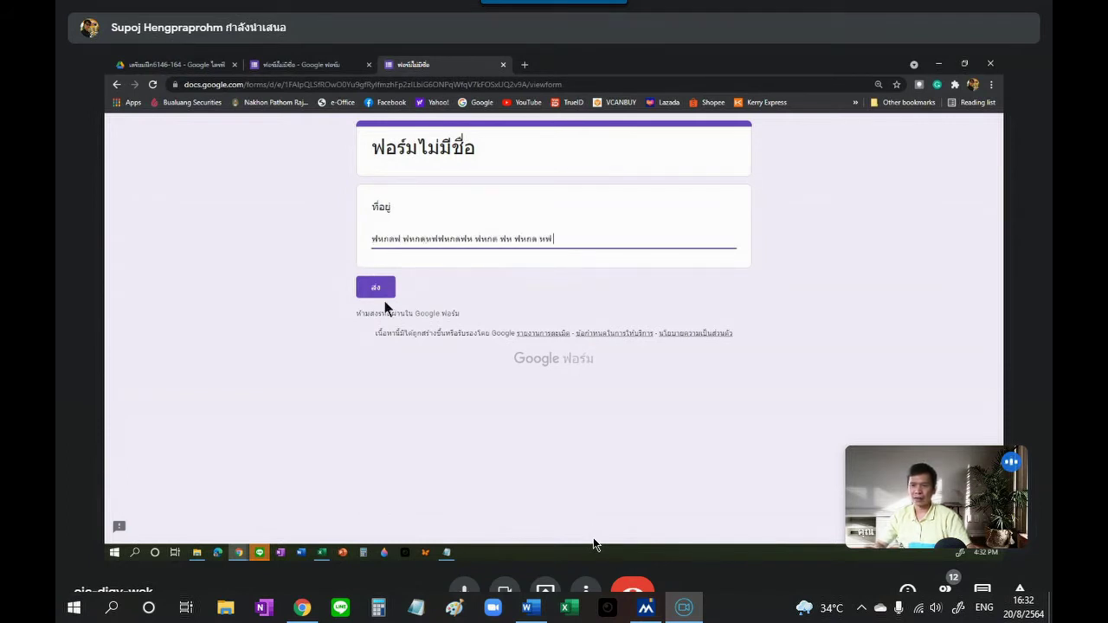
click(381, 291)
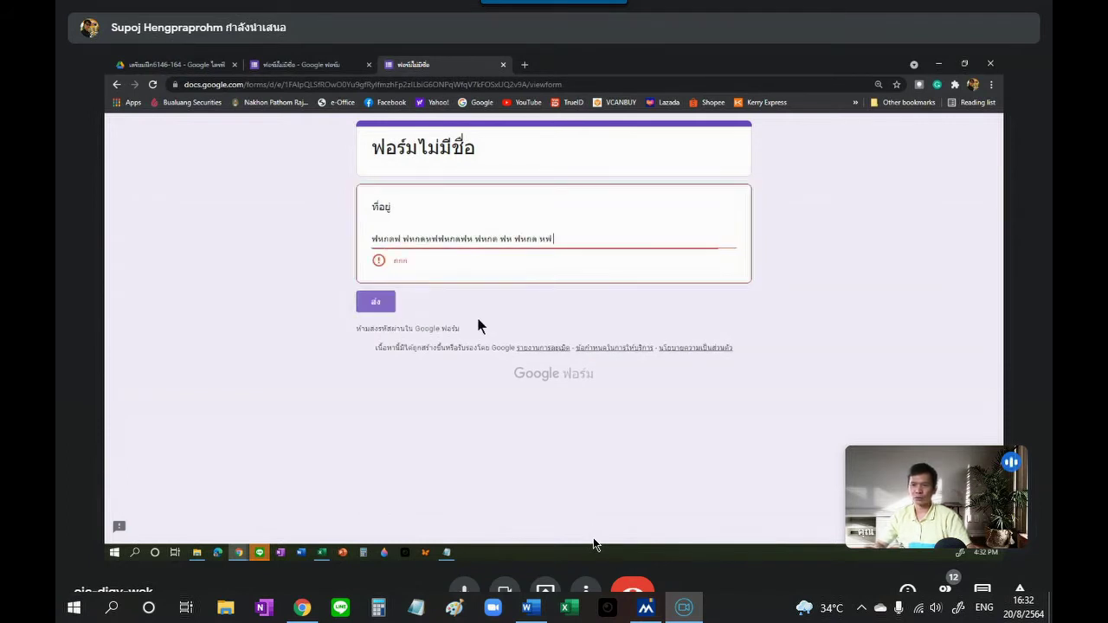
double_click(411, 261)
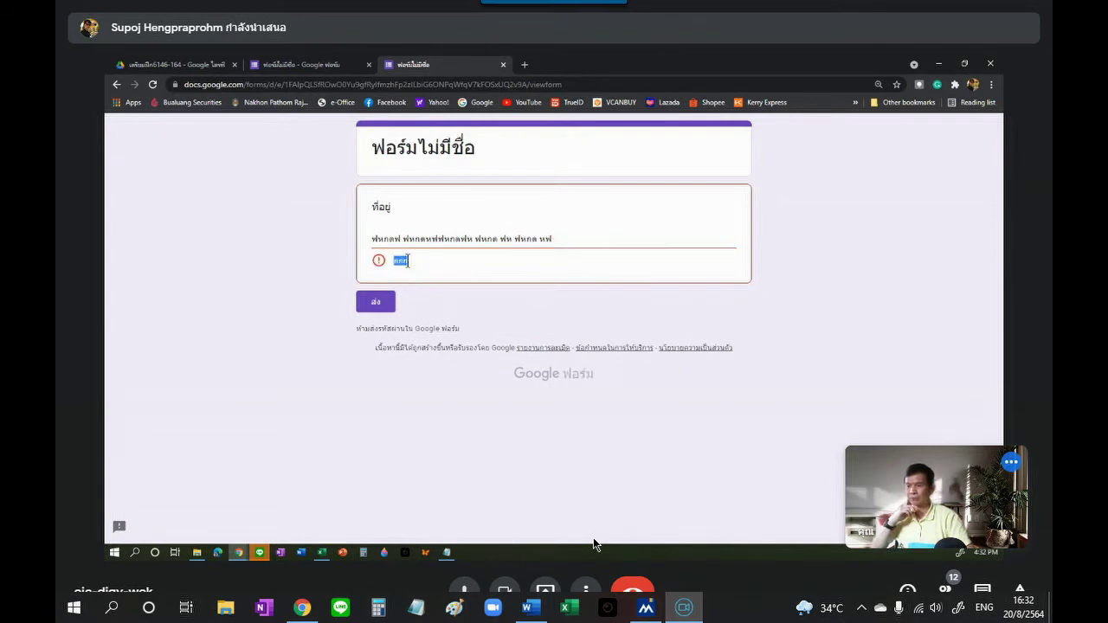
click(504, 64)
Step: Leave the preview, keep the validation condition as มี, and show the question-type list
click(611, 144)
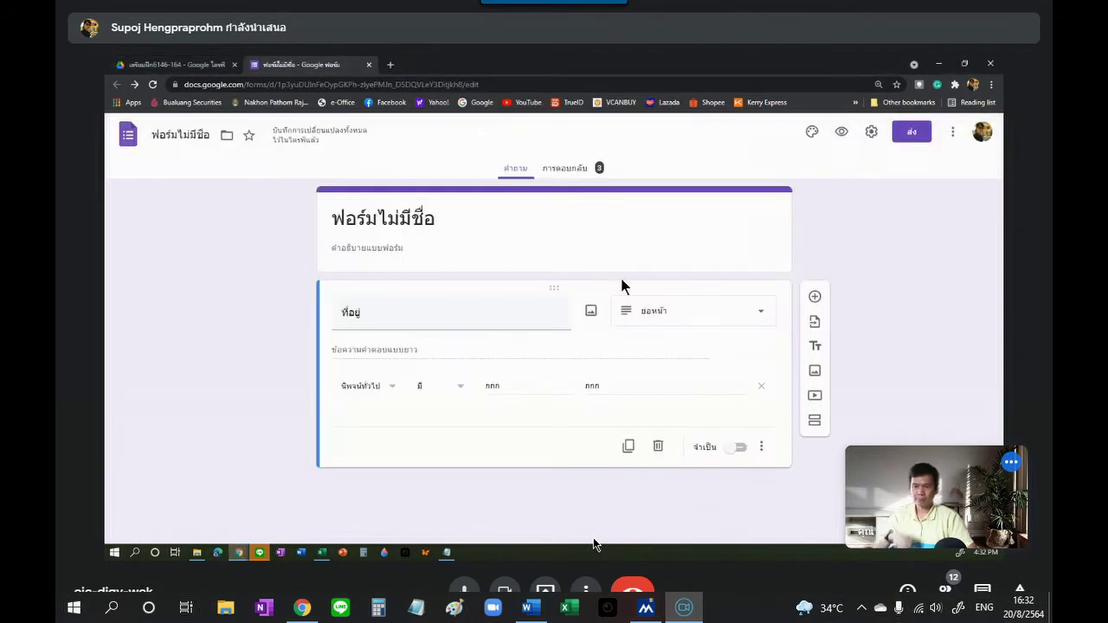
click(460, 394)
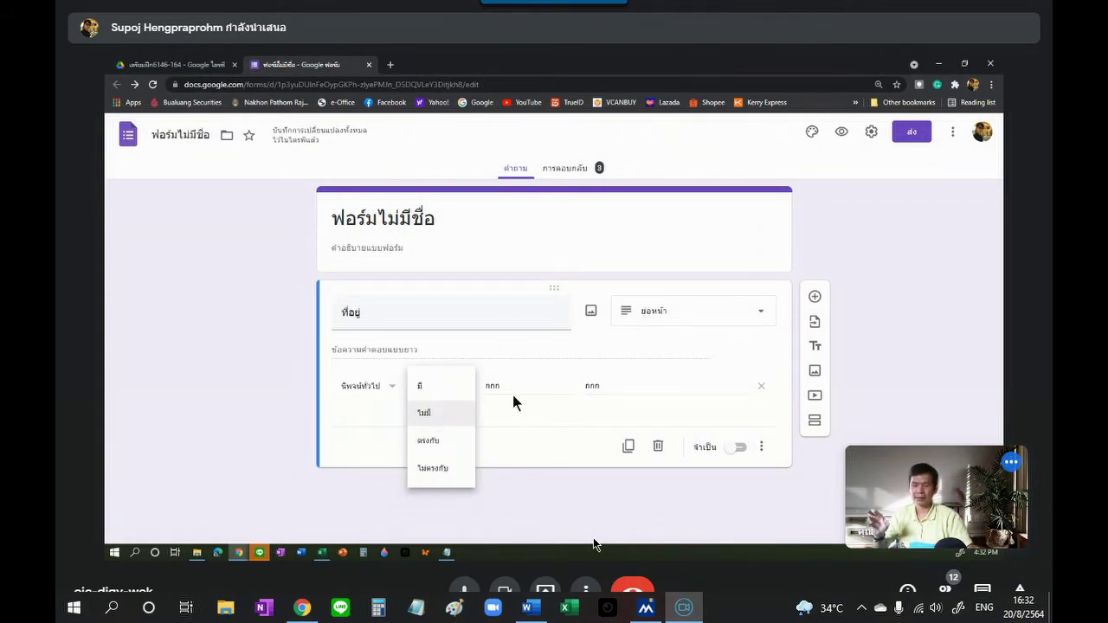
click(361, 447)
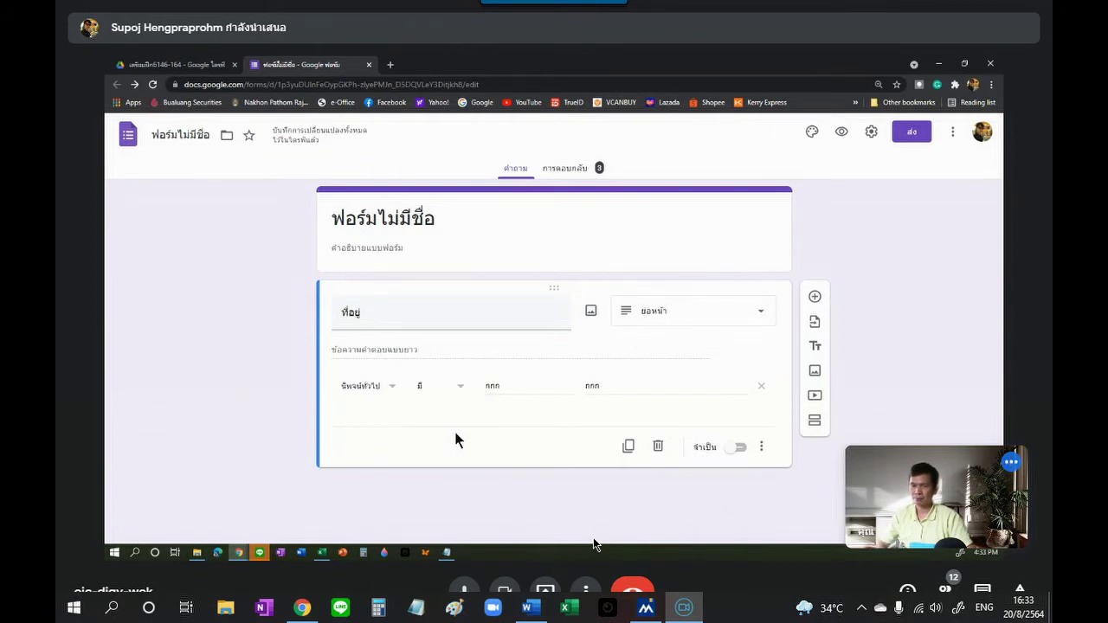
click(759, 316)
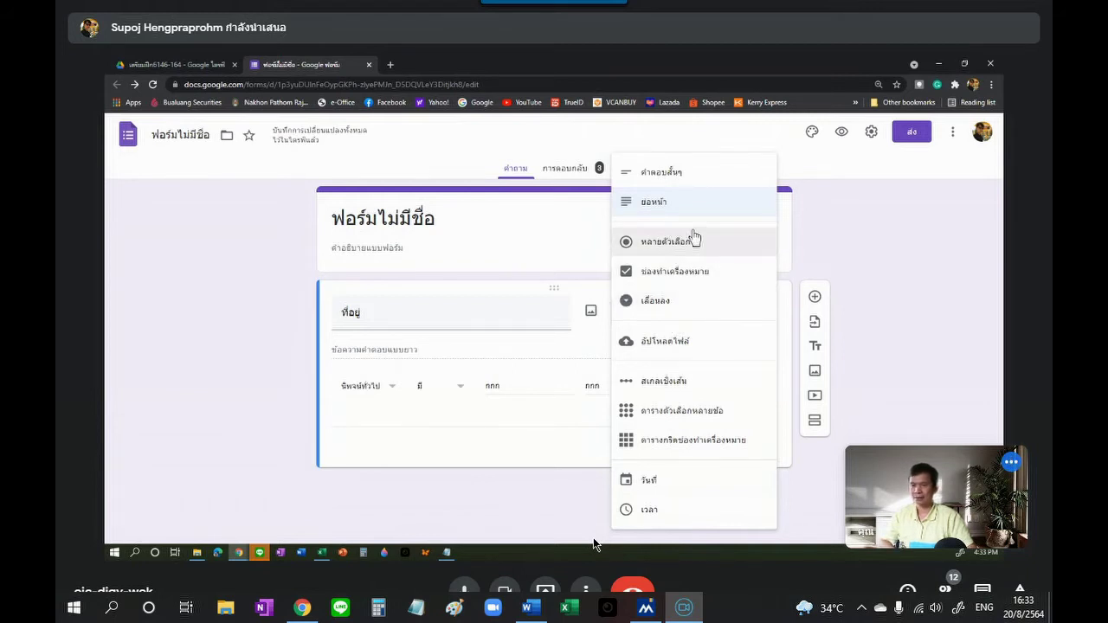
Step: Change the ที่อยู่ question type from paragraph to หลายตัวเลือก (Multiple choice)
click(901, 307)
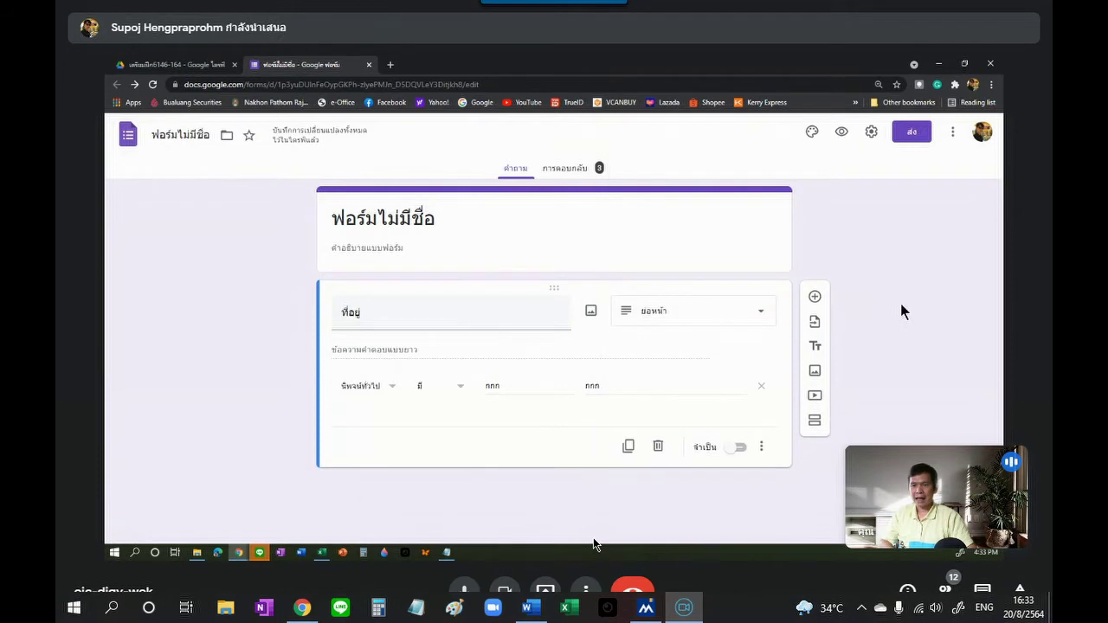
click(758, 320)
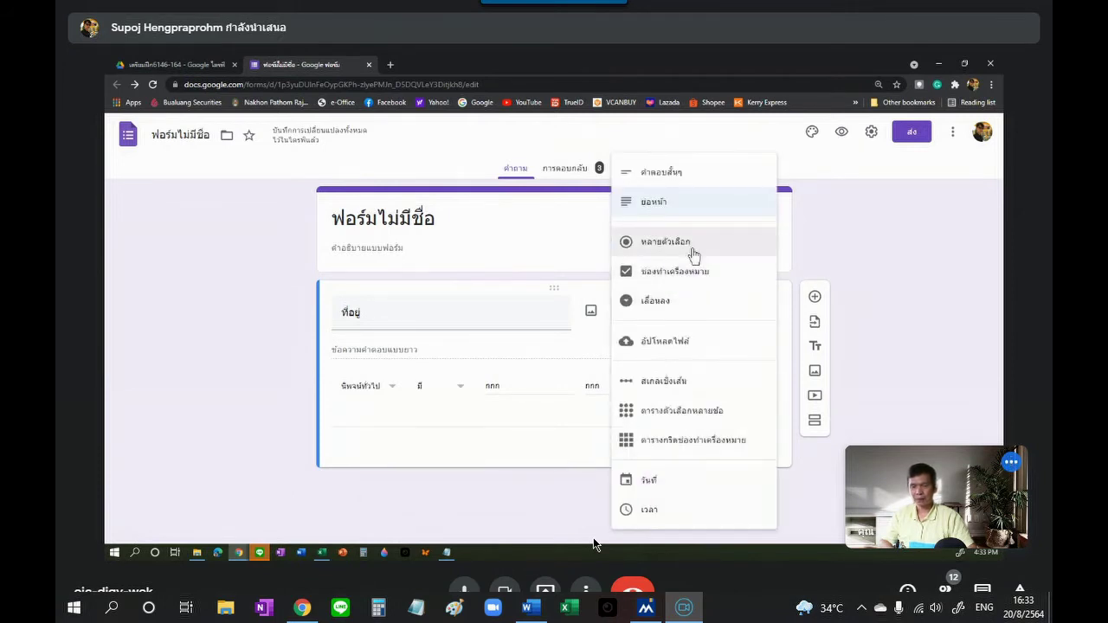
click(693, 247)
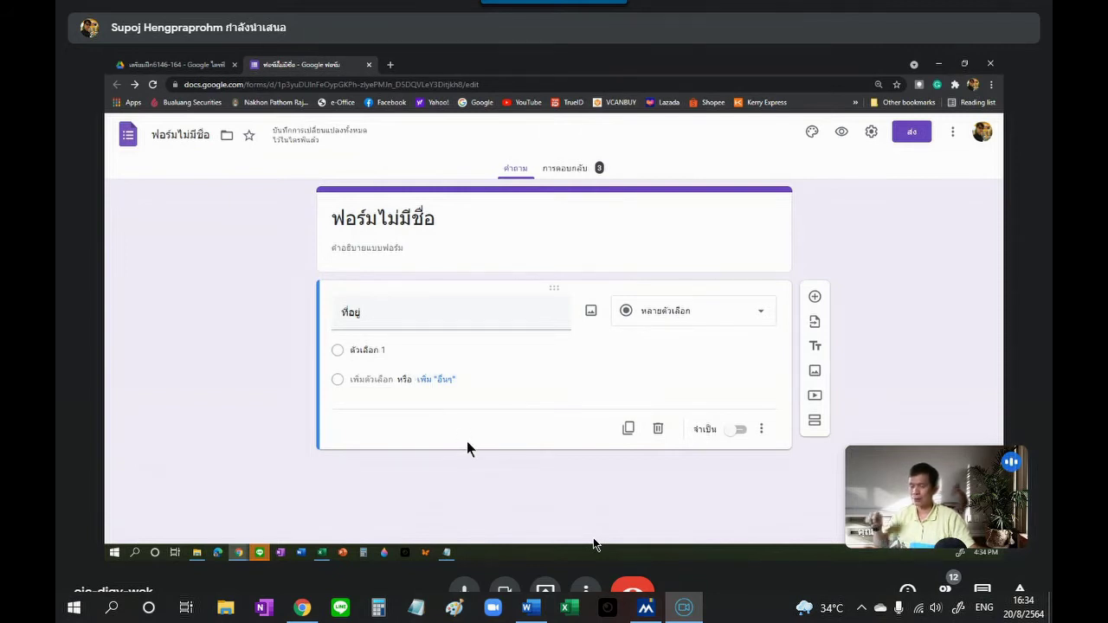
Step: Rename the question title from ที่อยู่ to ตำแหน่ง
click(365, 315)
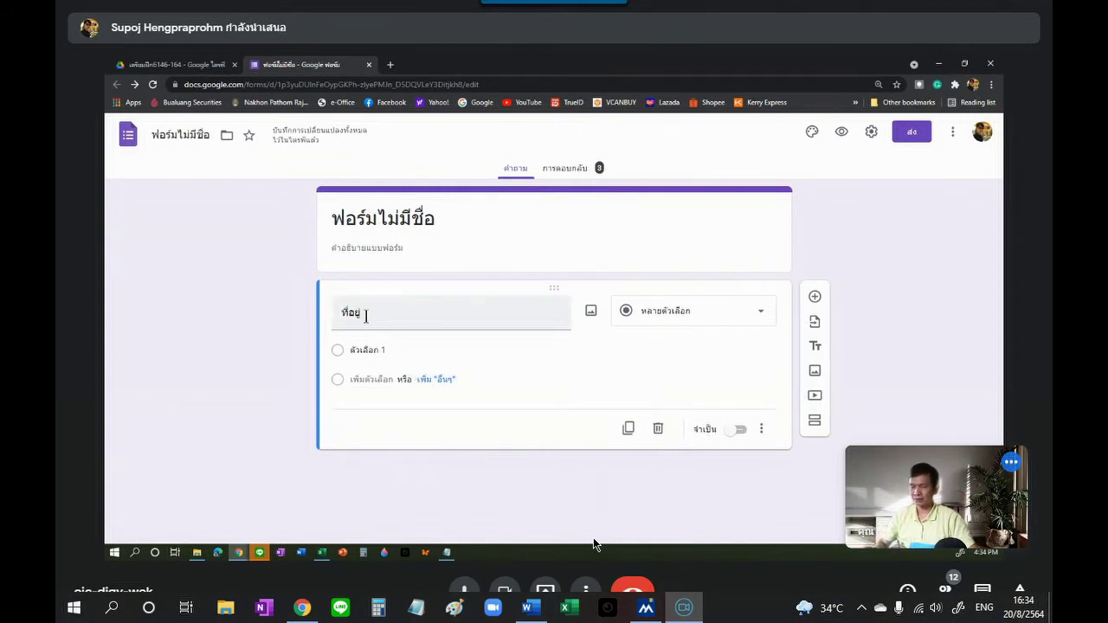
double_click(363, 314)
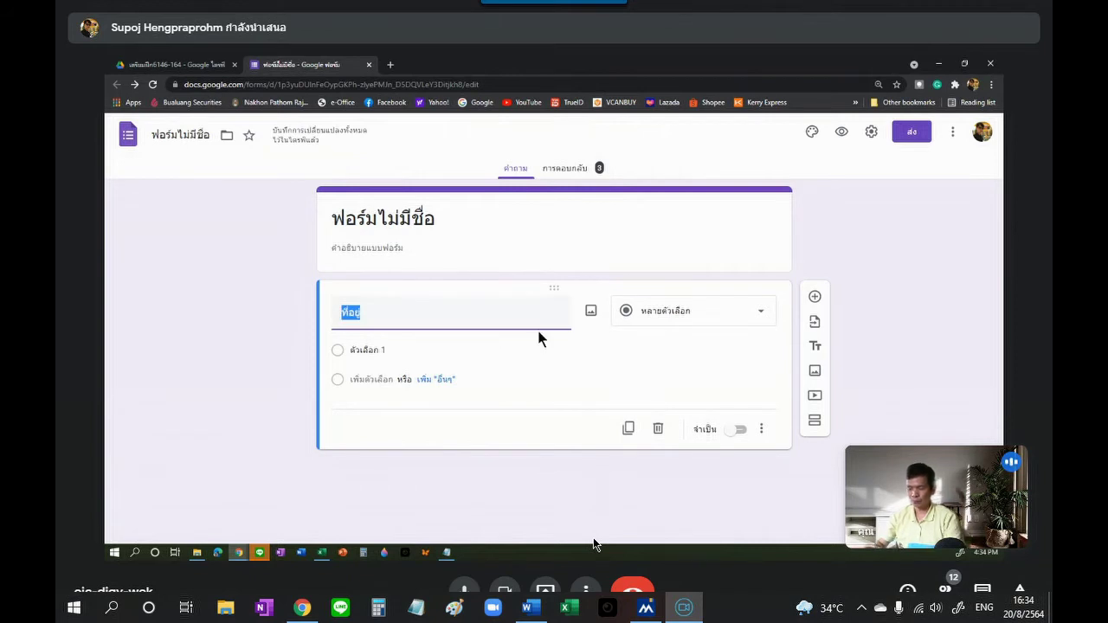
text(ตำ)
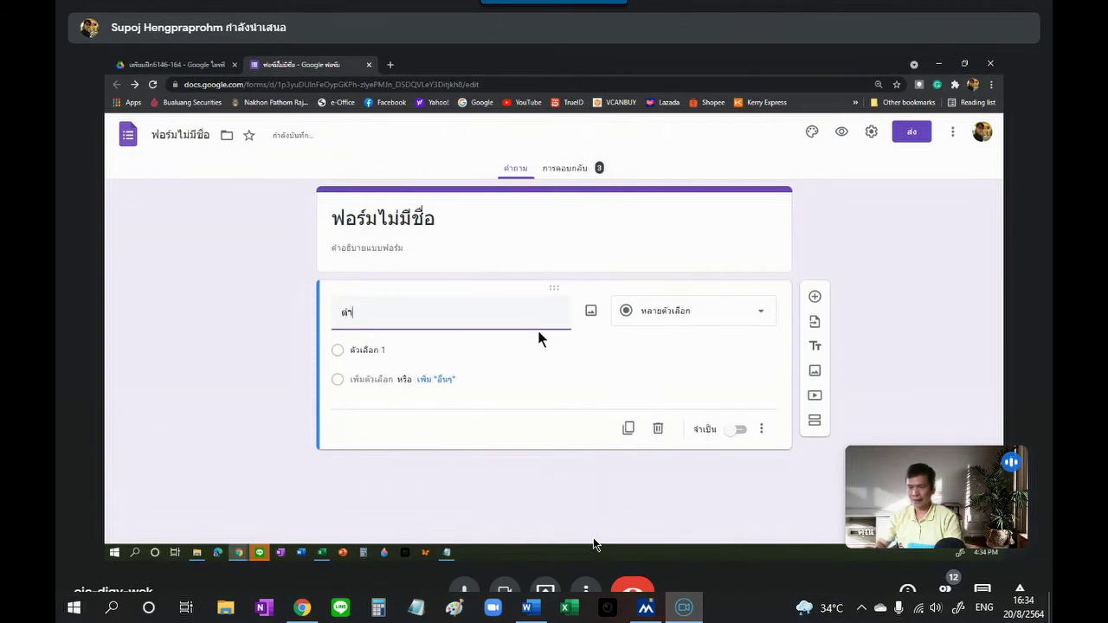
text(แหน่)
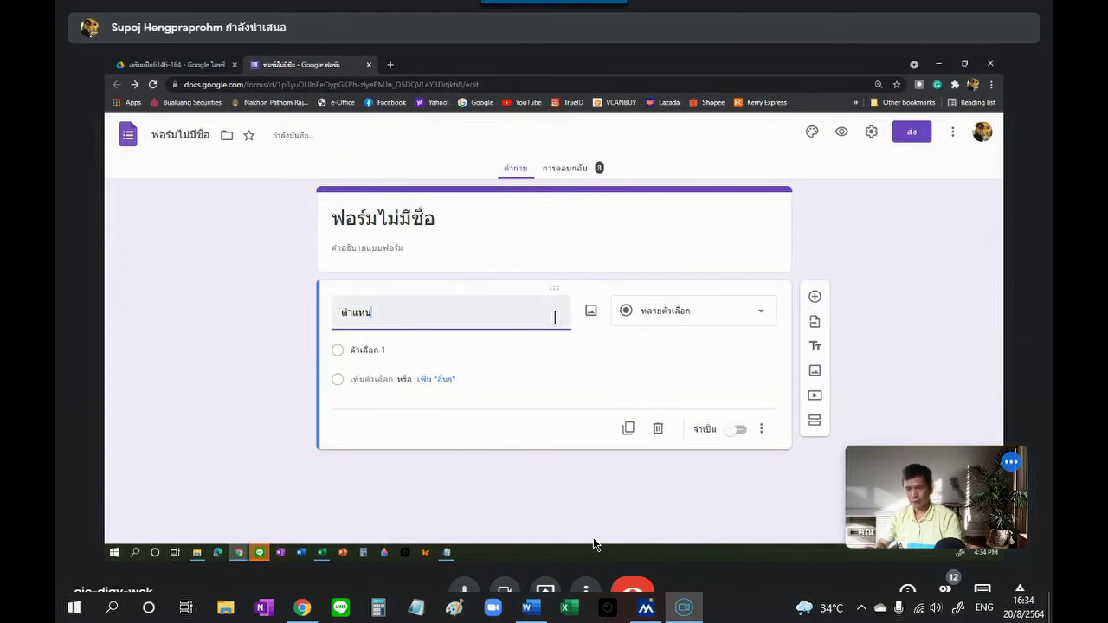
text(ง)
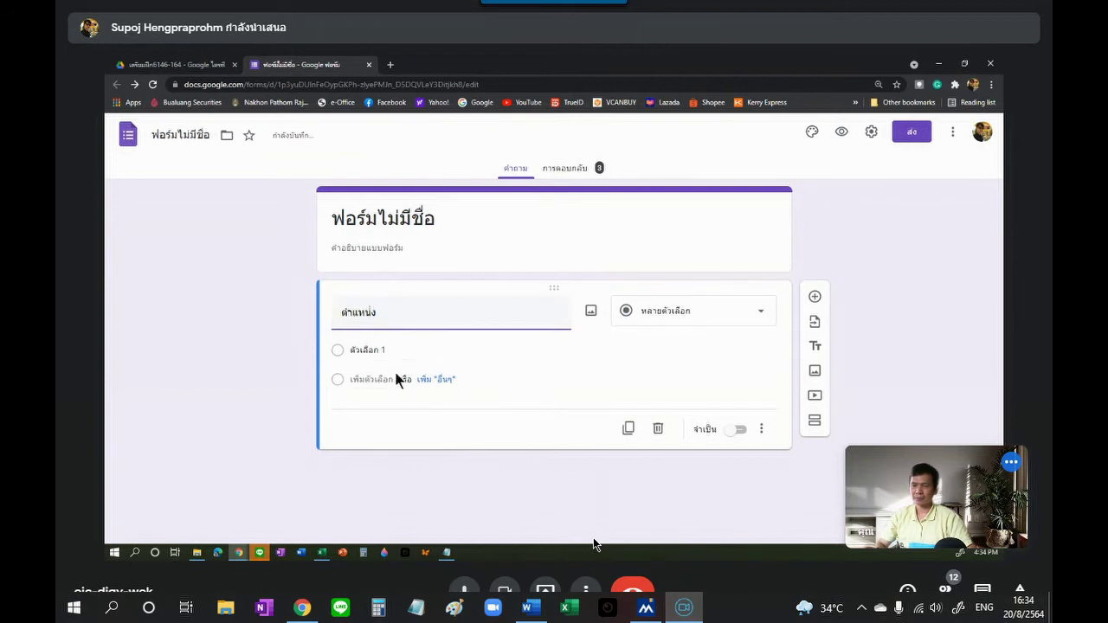
Step: Set the answer choices to ผู้บริหาร and ผู้ปฏิบัติ
click(372, 350)
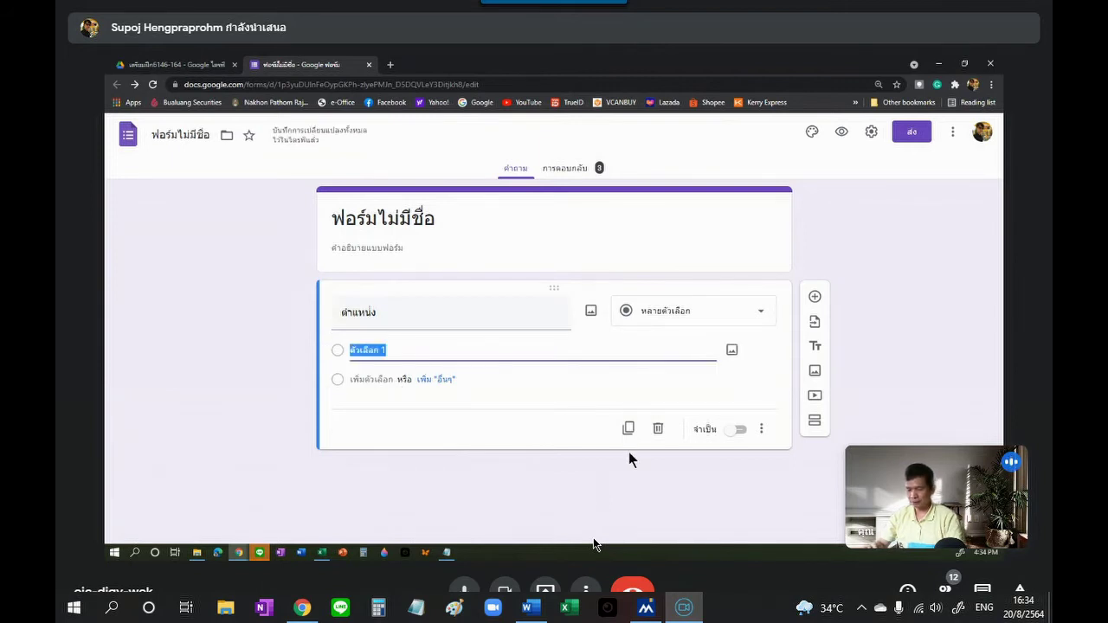
text(ฝ)
text(ู้บริหาร)
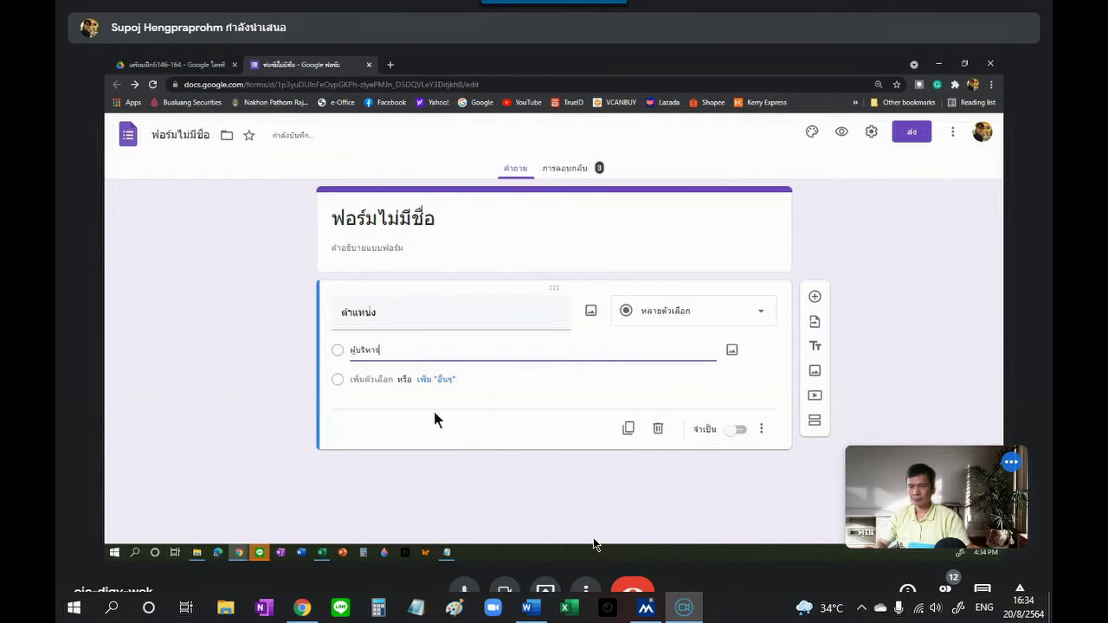
click(377, 381)
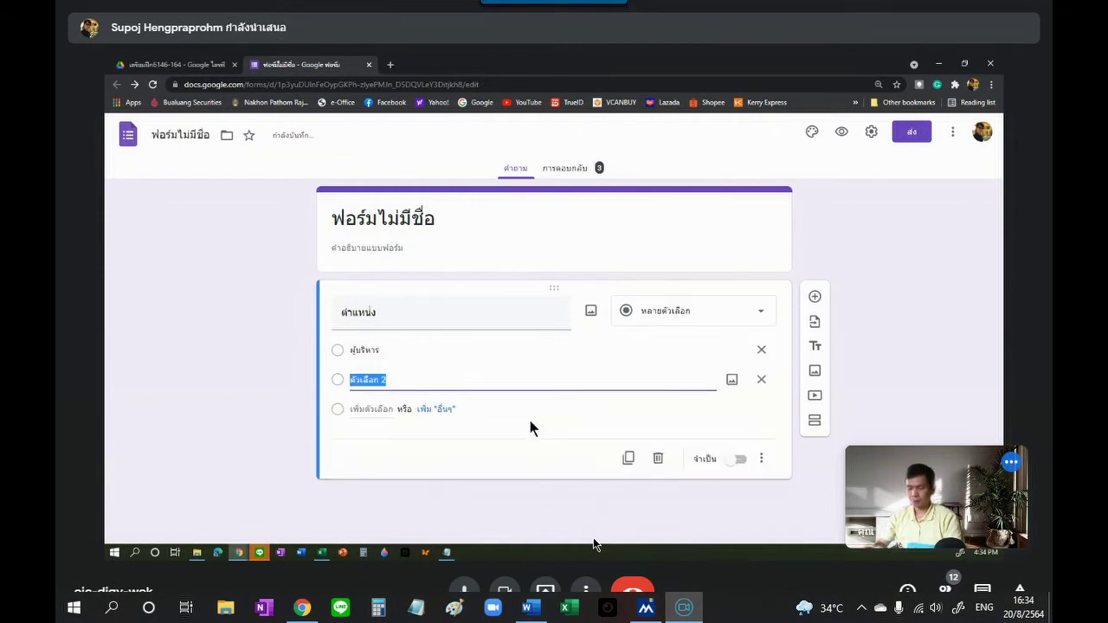
text(ผู้)
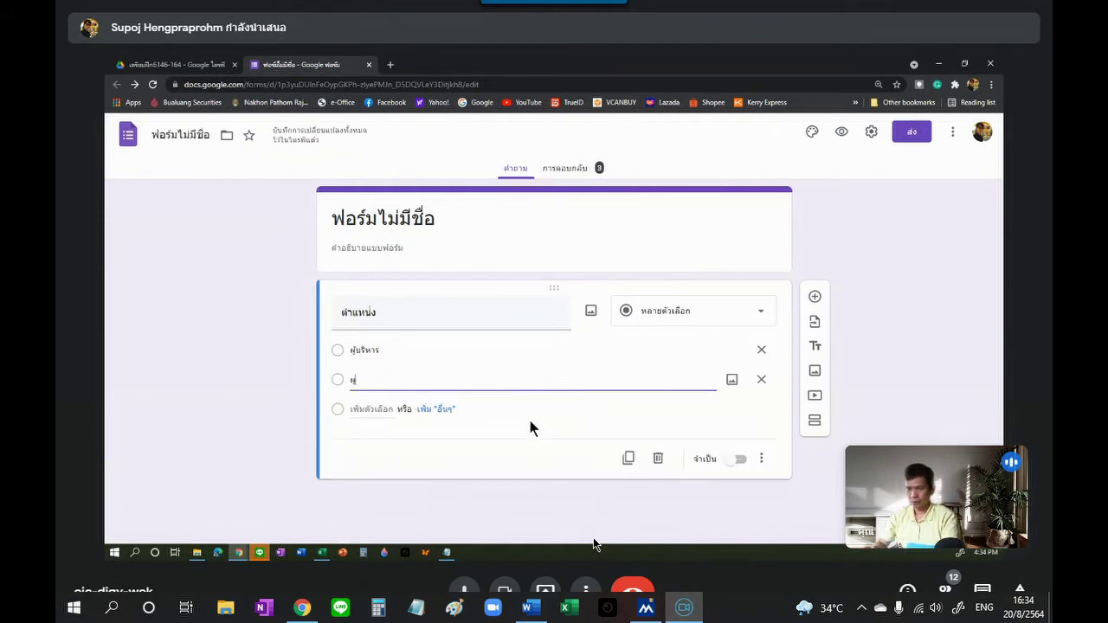
text(บฏิบัติ)
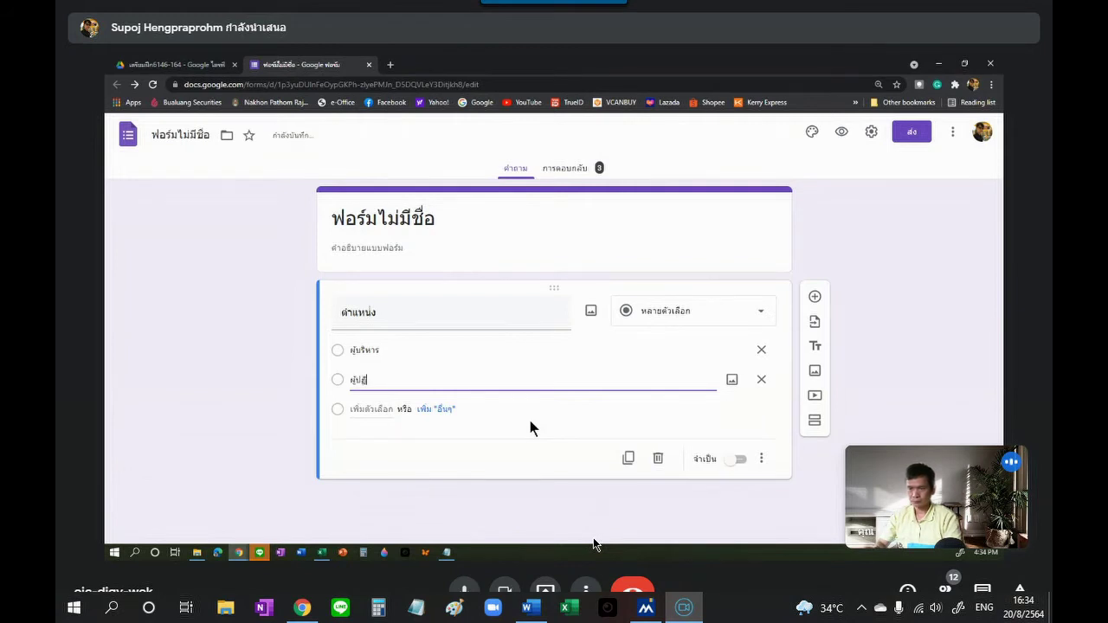
click(866, 368)
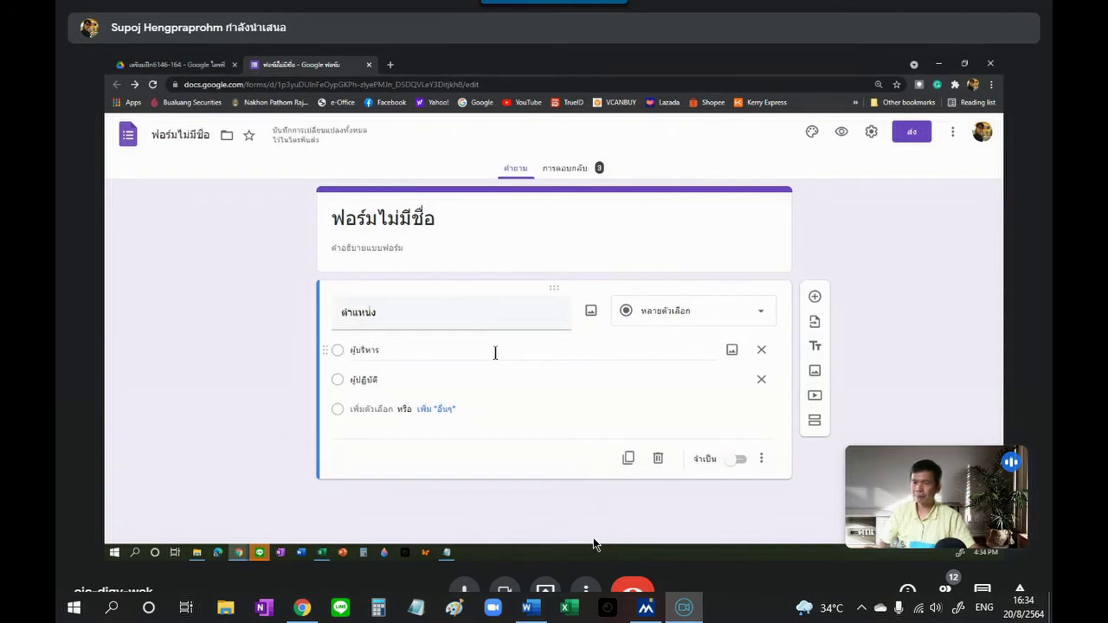
double_click(427, 321)
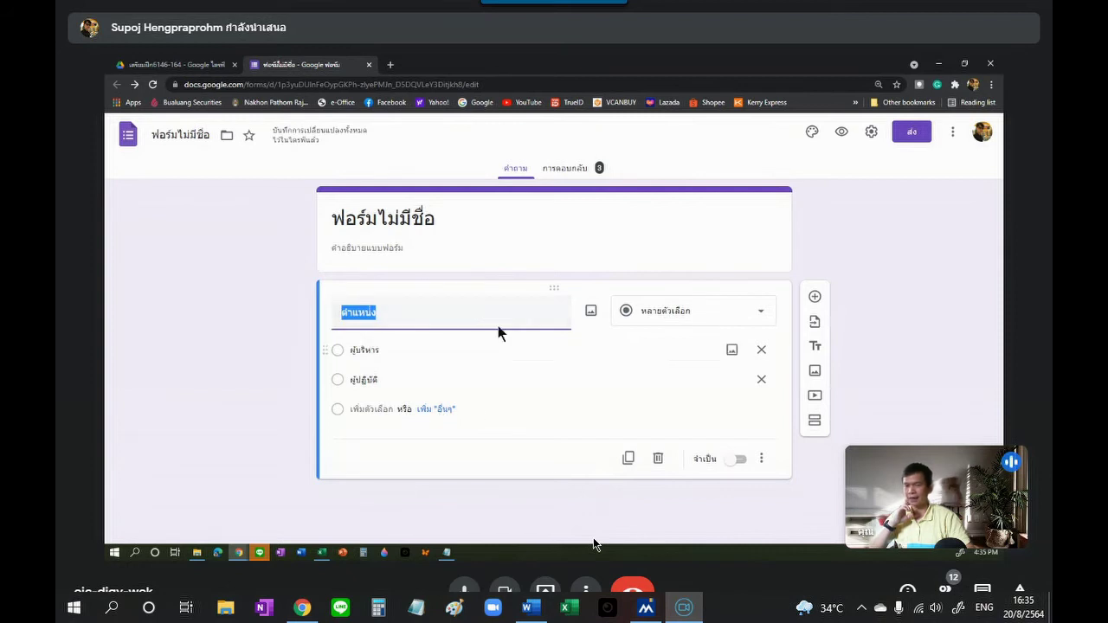
Step: Add a new section 2 titled ผู้บริหาร
click(815, 422)
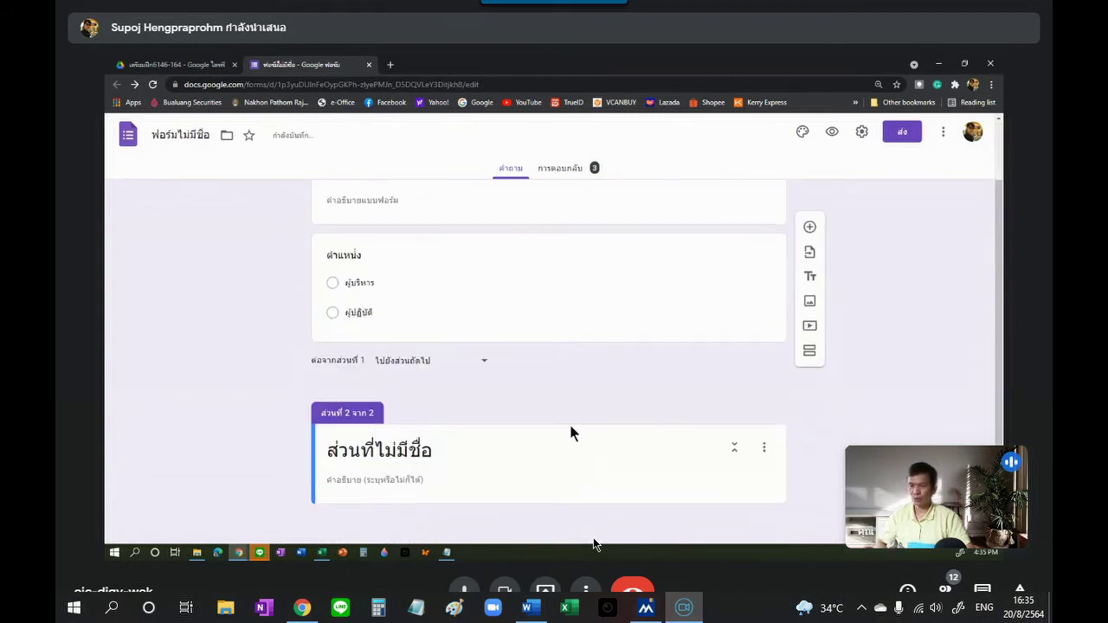
triple_click(382, 452)
text(ผู้)
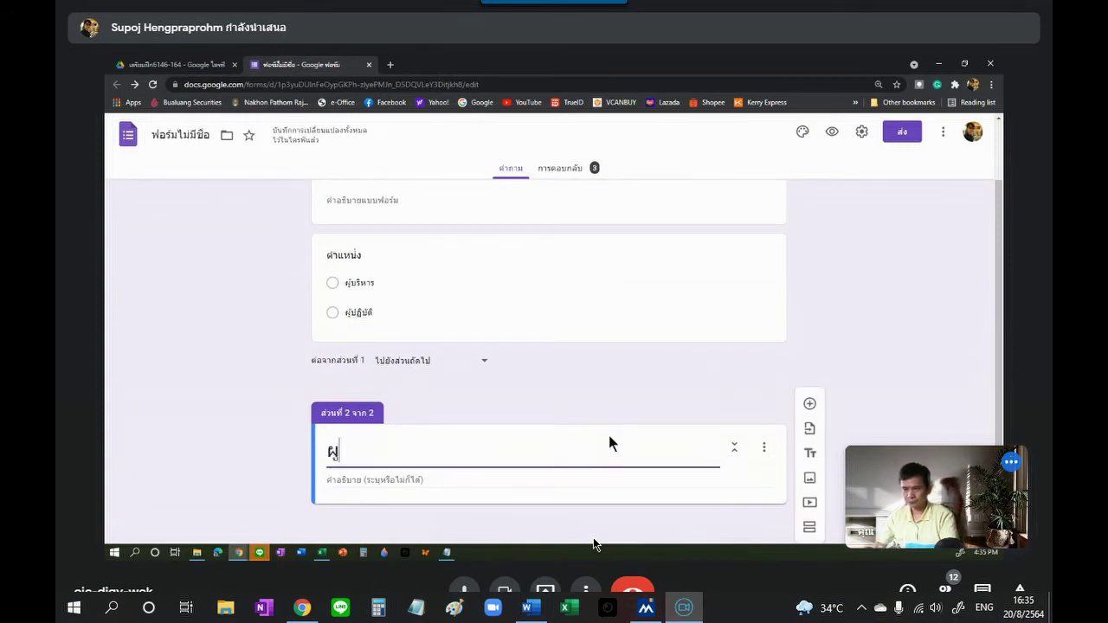
text(บริหาร)
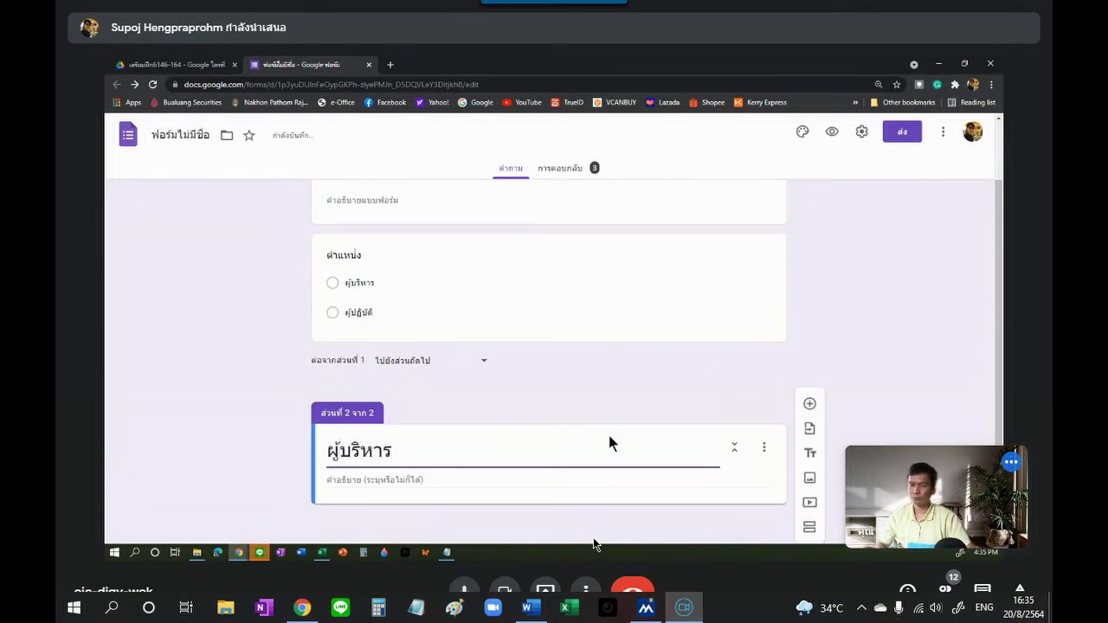
Step: Add the paragraph question วิสัยทัศน์ในการทำงาน to section 2
click(810, 403)
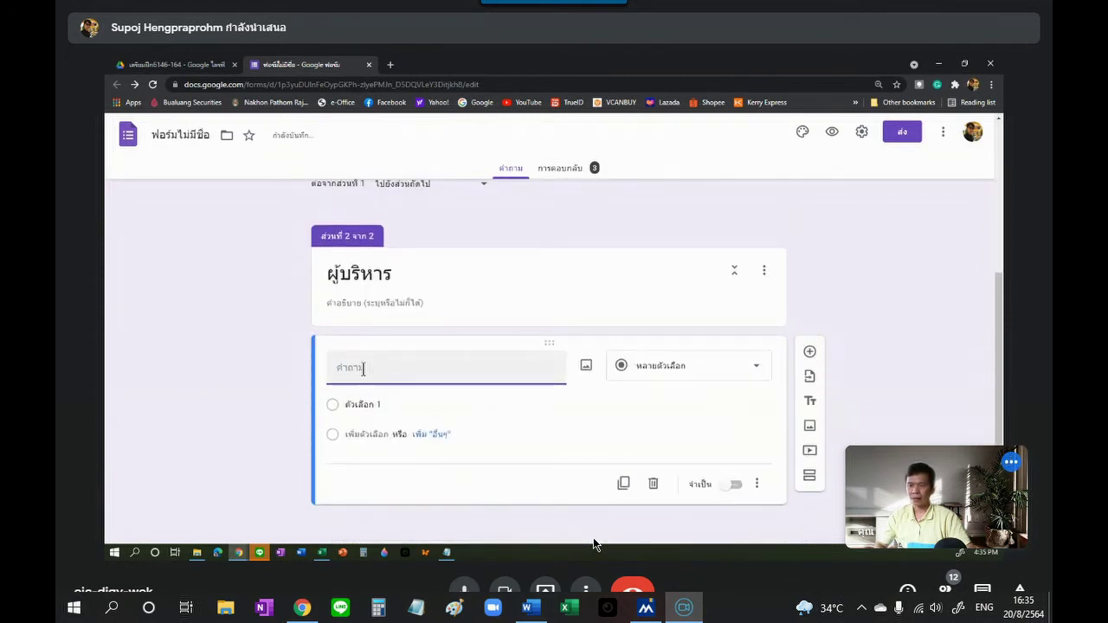
text(ว)
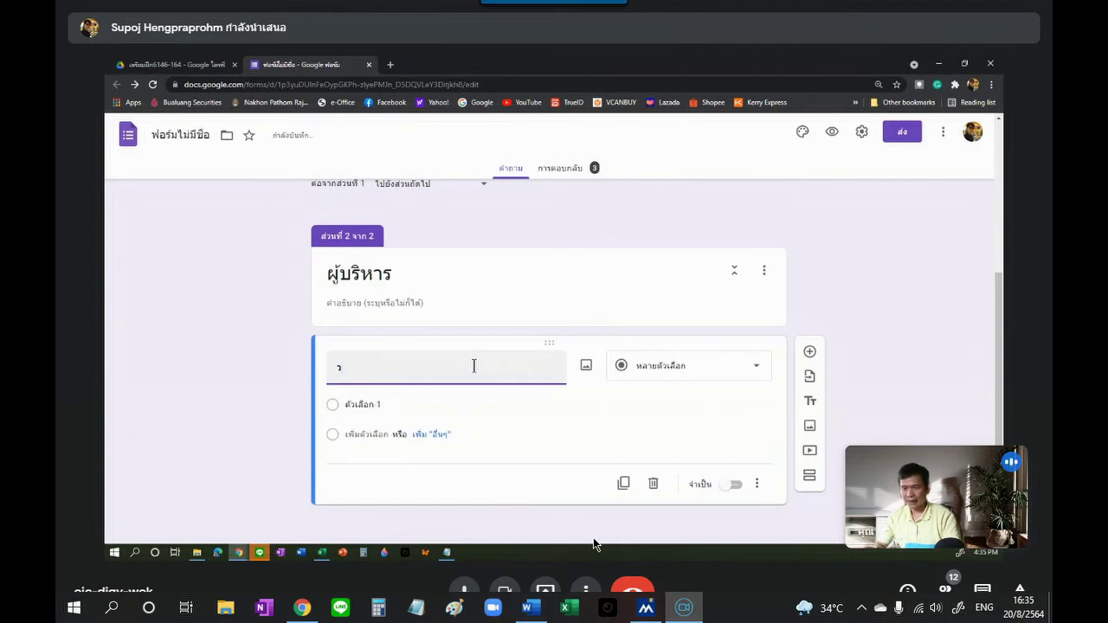
text(ิ)
key(BackSpace)
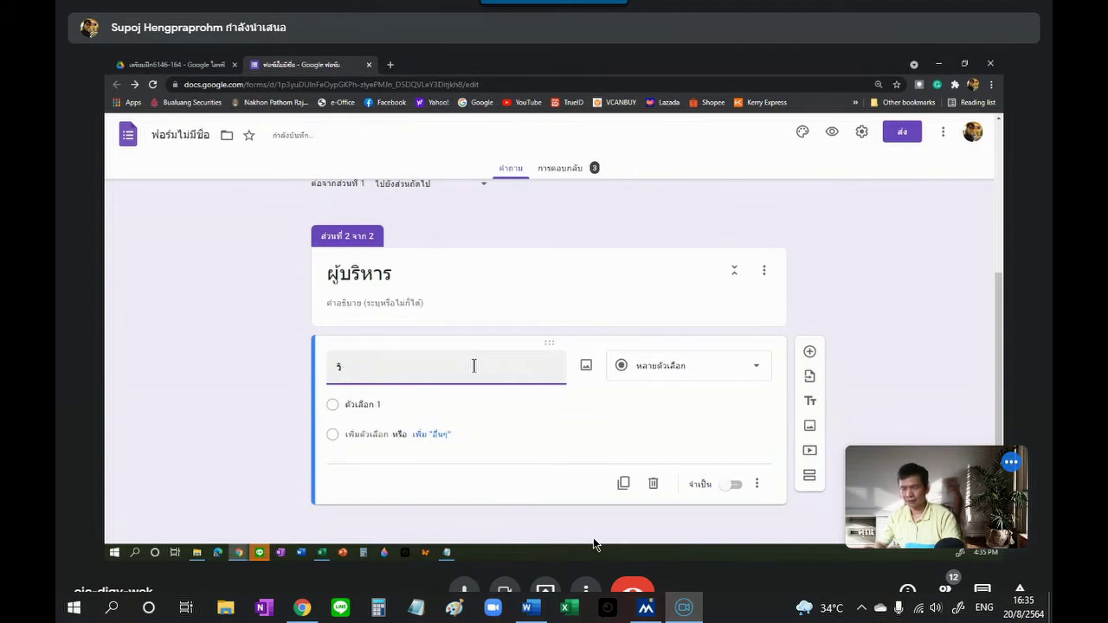
text(ิสัยทัศน์)
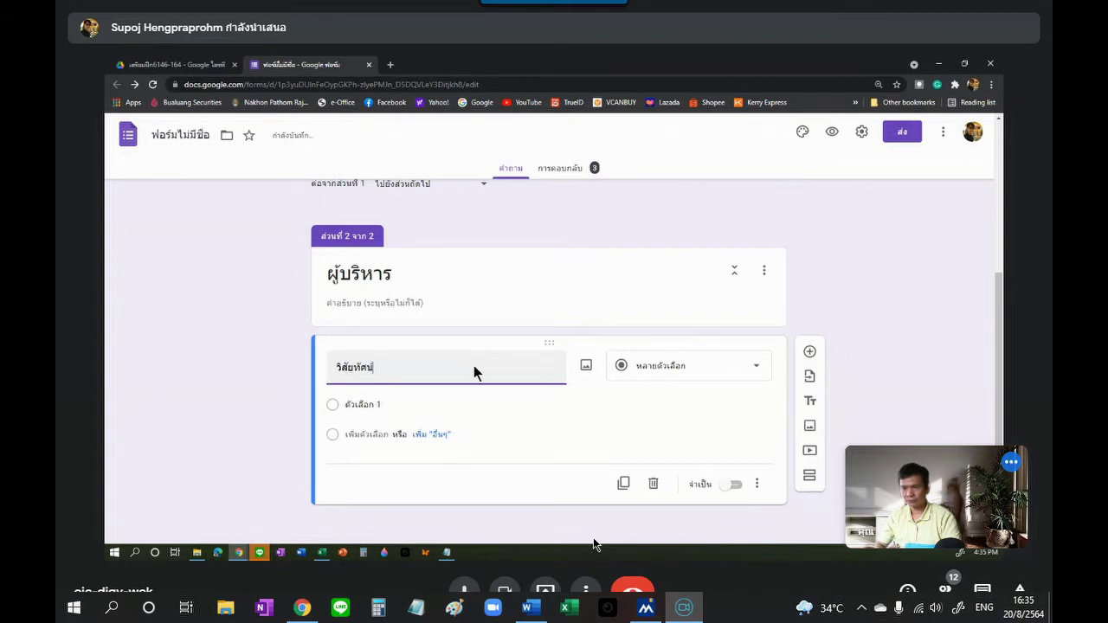
text(ในการทำงาน)
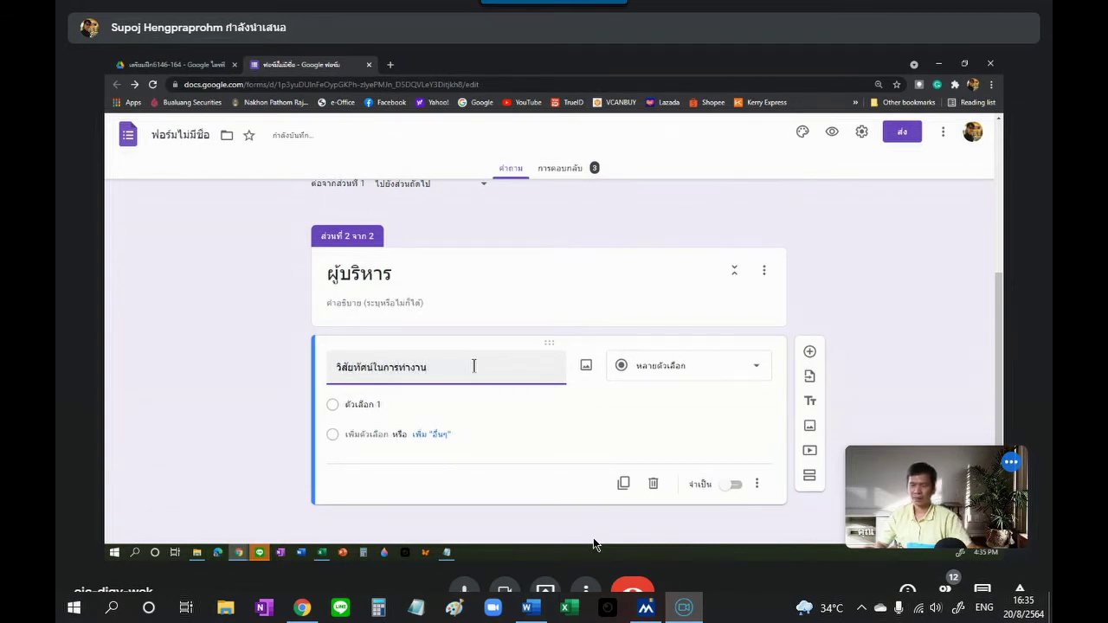
click(717, 372)
click(658, 203)
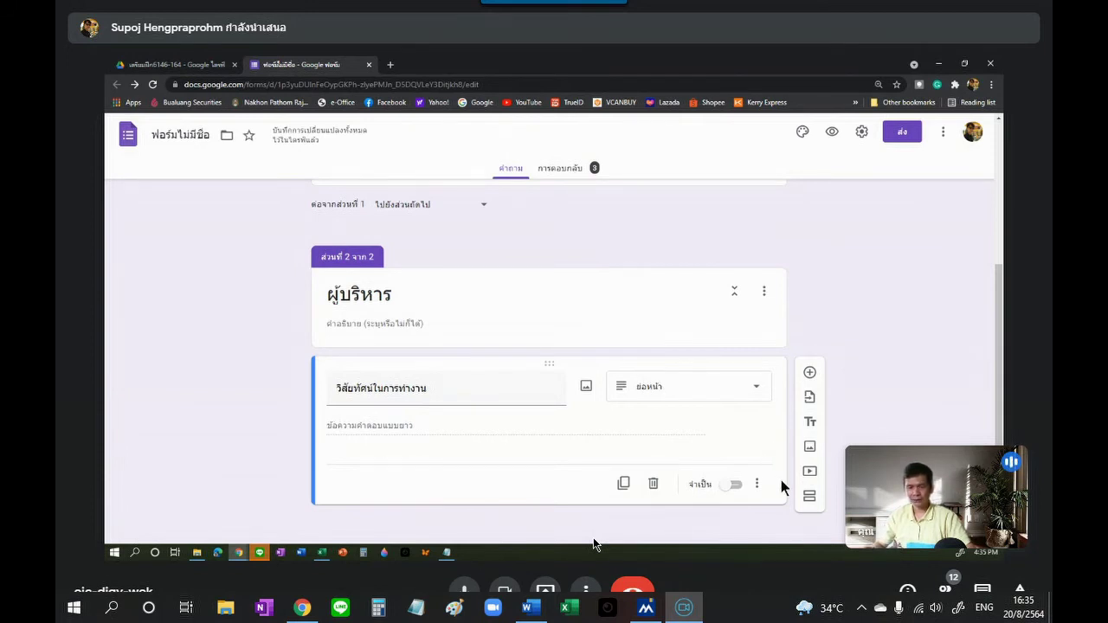
Step: Add a third section titled ผู้ปฏิบัติงาน
click(810, 497)
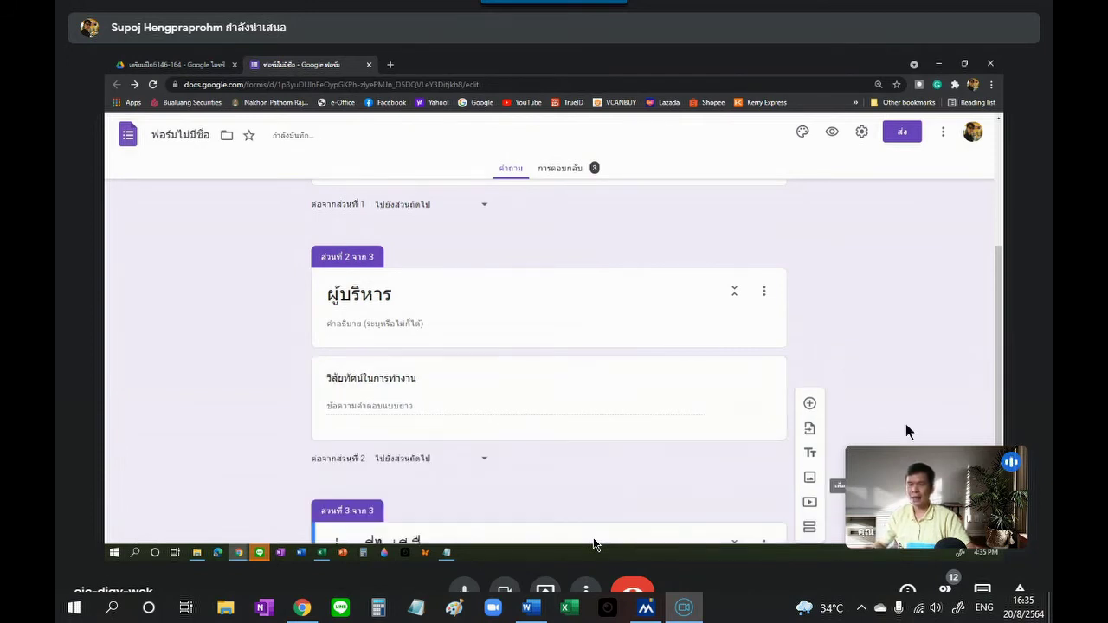
click(401, 451)
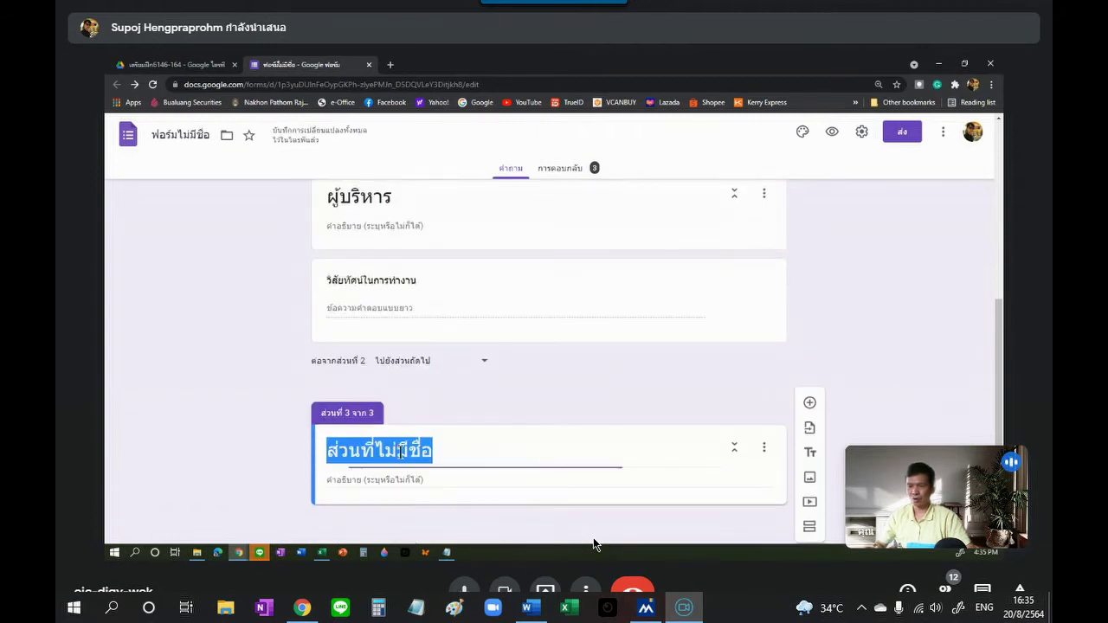
text(ผู้ปฏิบัติงาน)
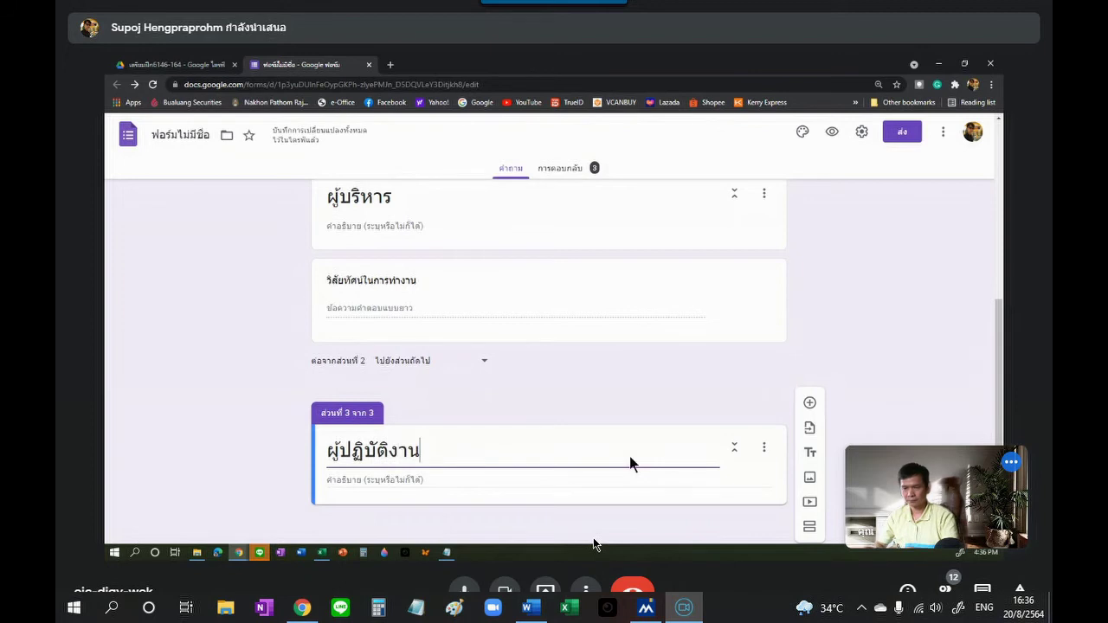
Step: In section 3, create question คุณมาทำงานทุกวันหรือไม่ with choices ใช่ and ไม่ใช่
click(810, 404)
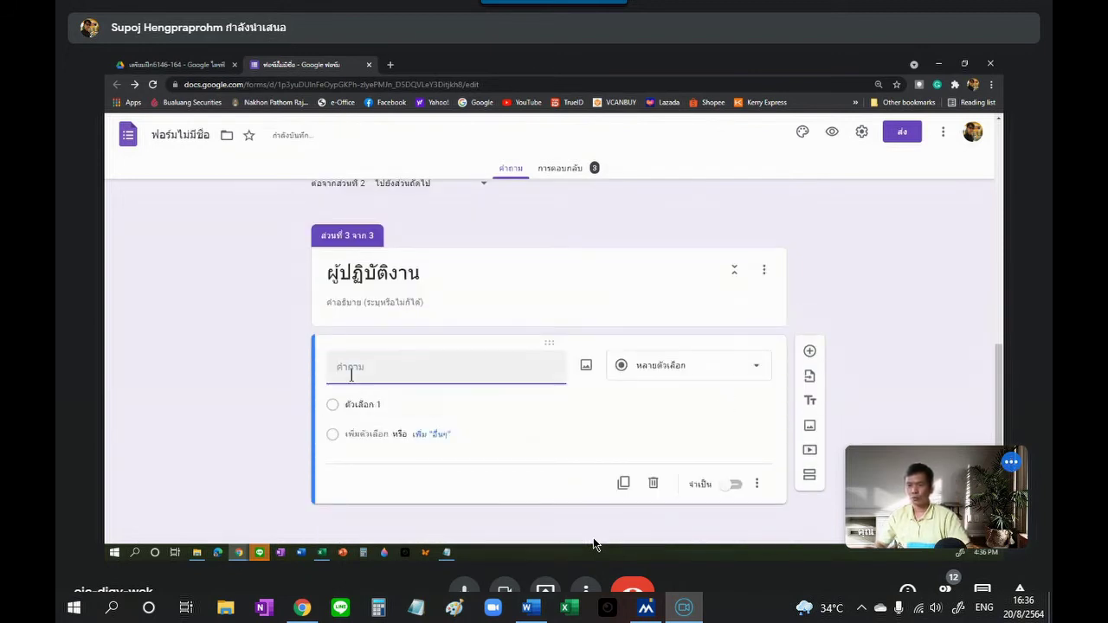
text(คุ)
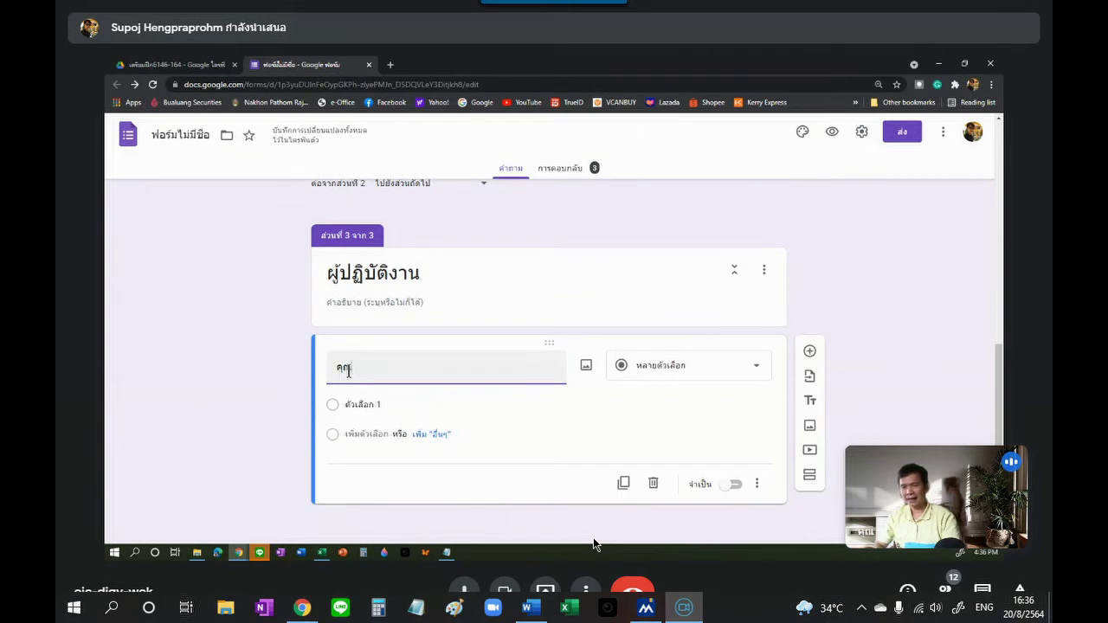
text(ณมาทำงานที่)
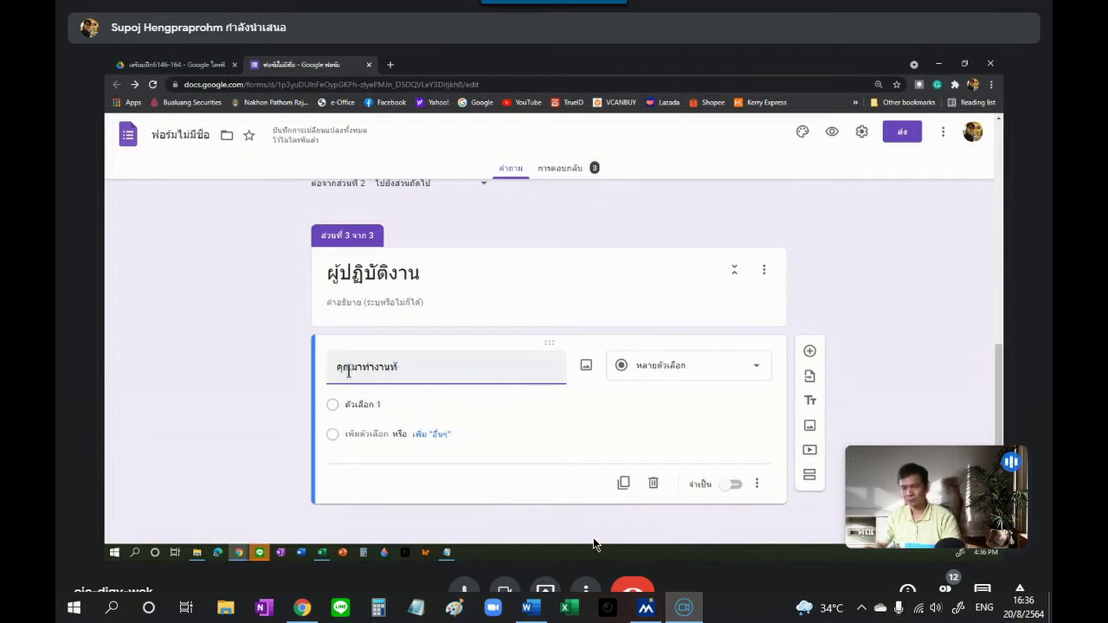
text(ุกวันหรือไม)
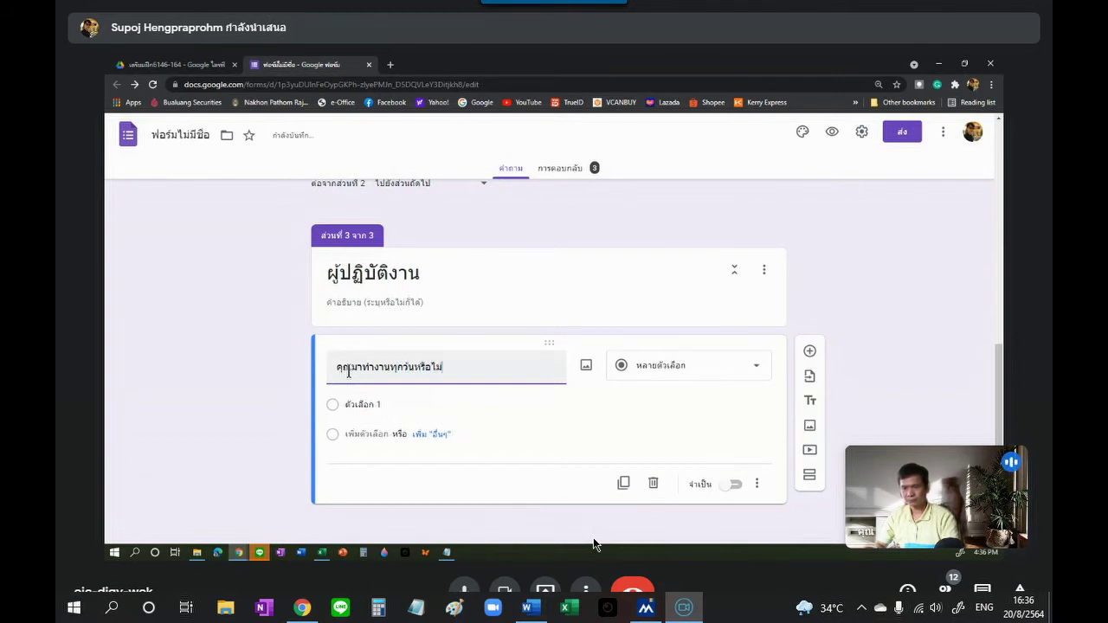
click(360, 407)
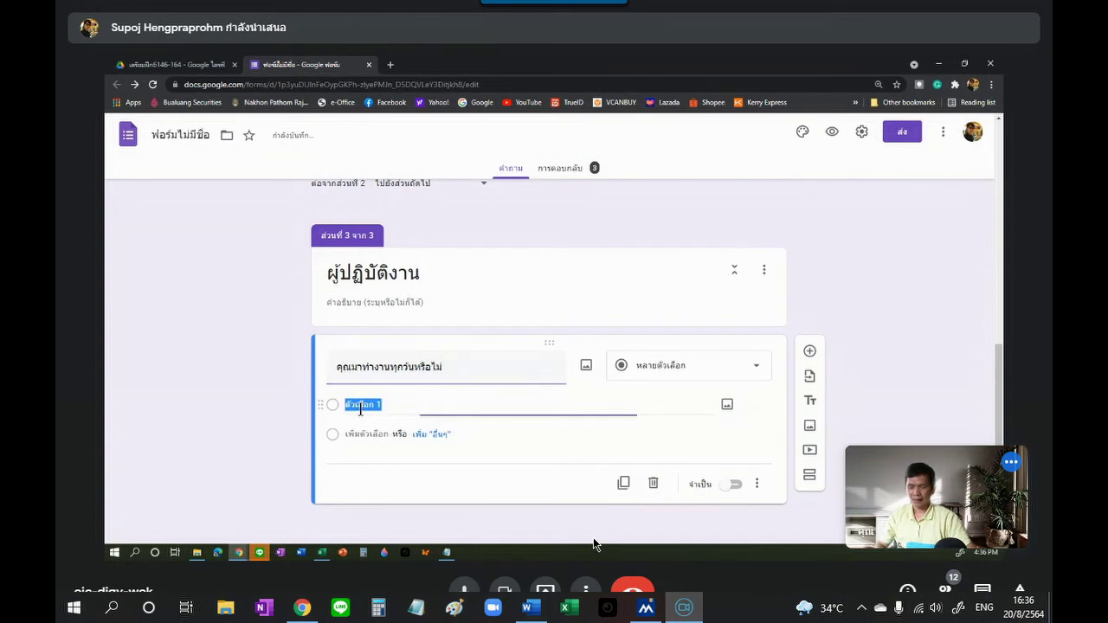
text(ป)
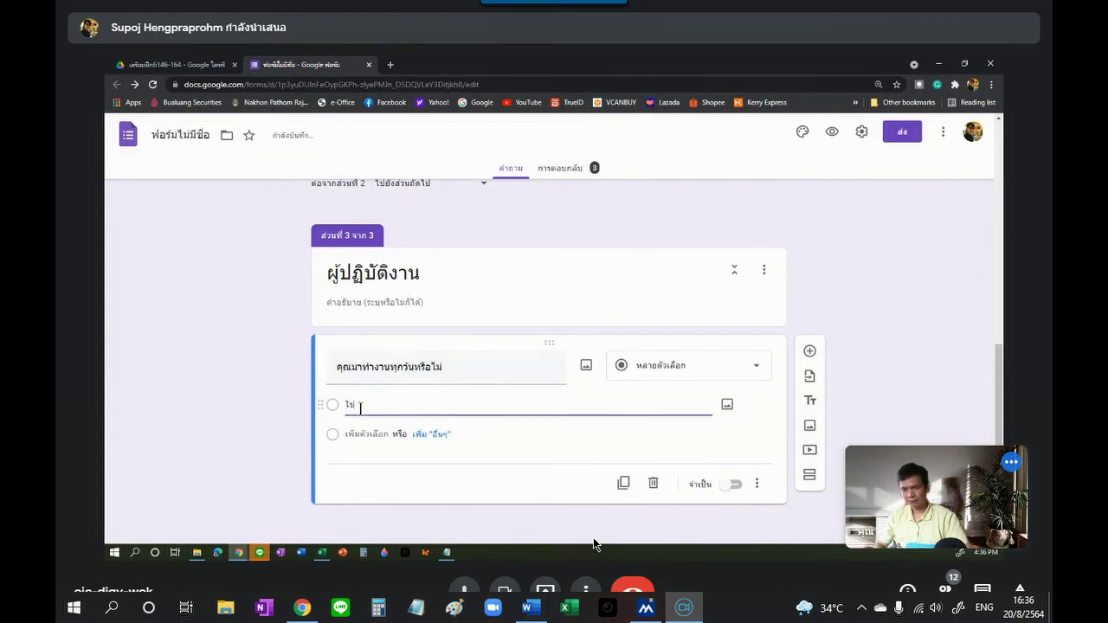
click(364, 449)
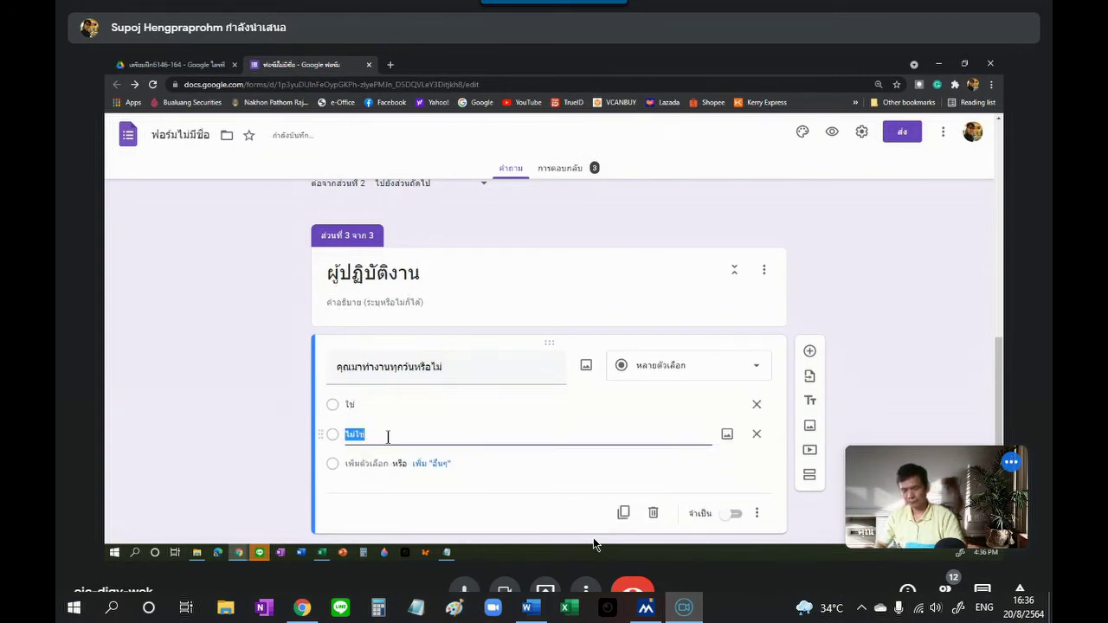
click(864, 336)
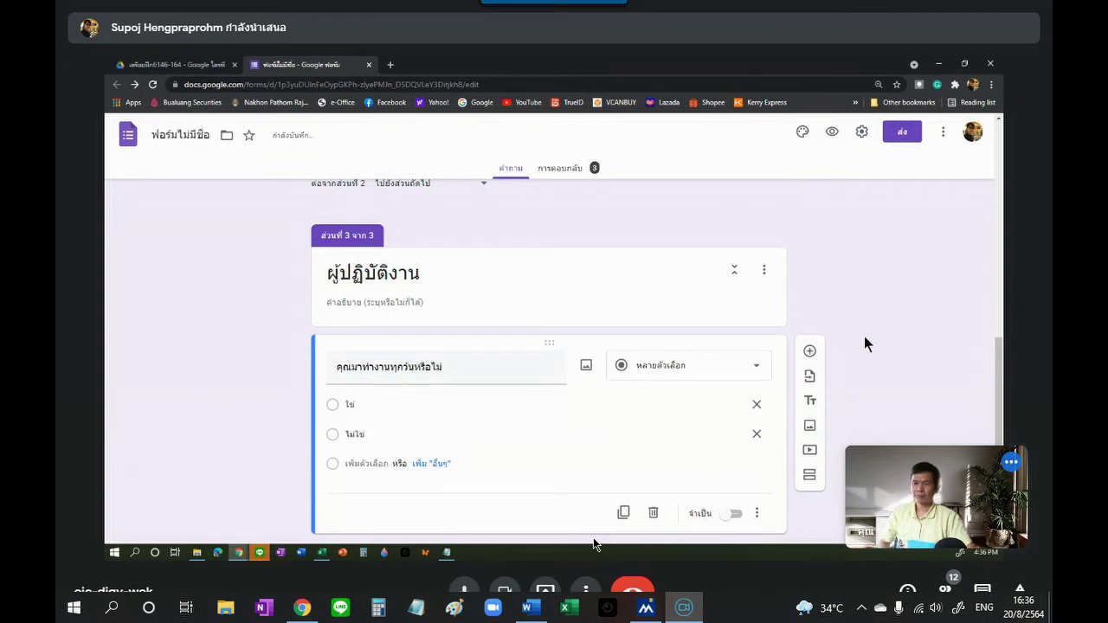
scroll(868, 332, up, 3)
Step: Scroll back up to section 1 and select the ตำแหน่ง question card
scroll(871, 338, up, 2)
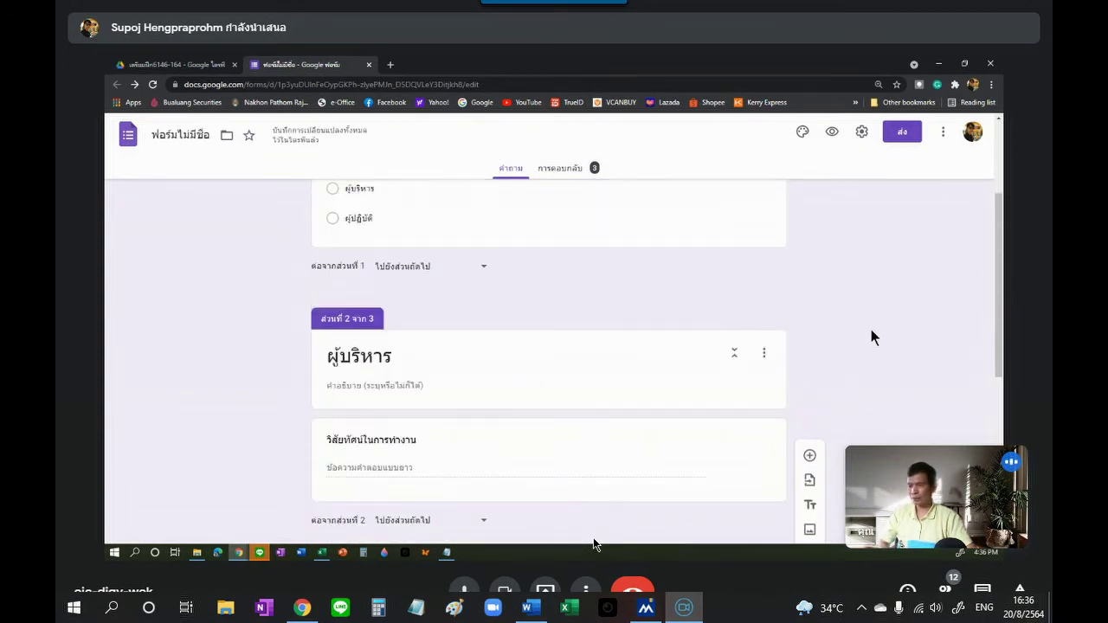
scroll(500, 326, up, 2)
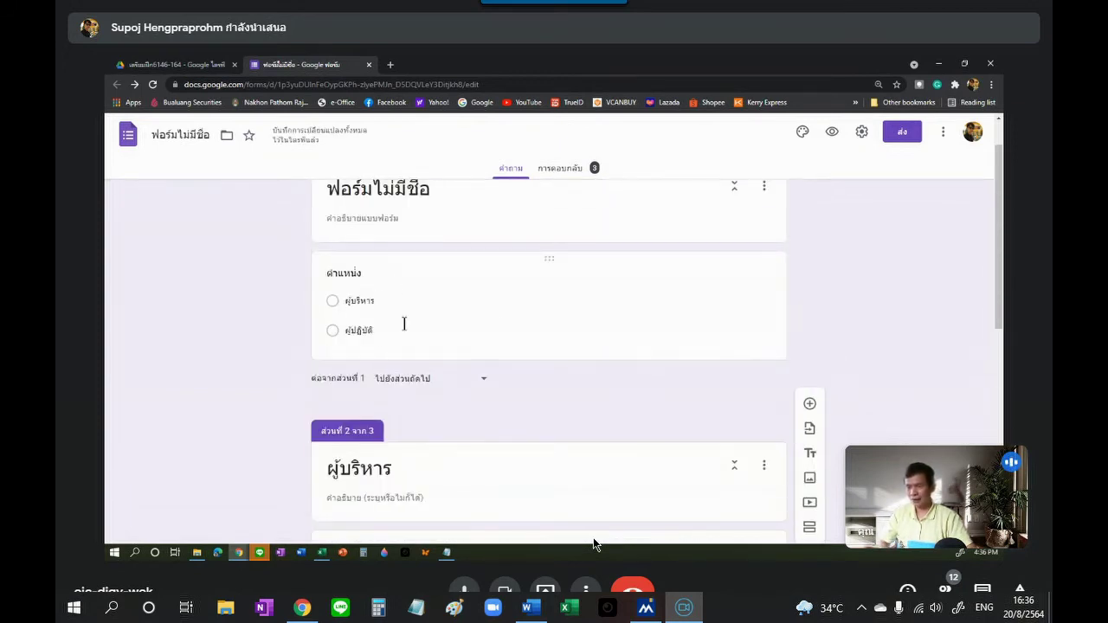
scroll(394, 324, down, 2)
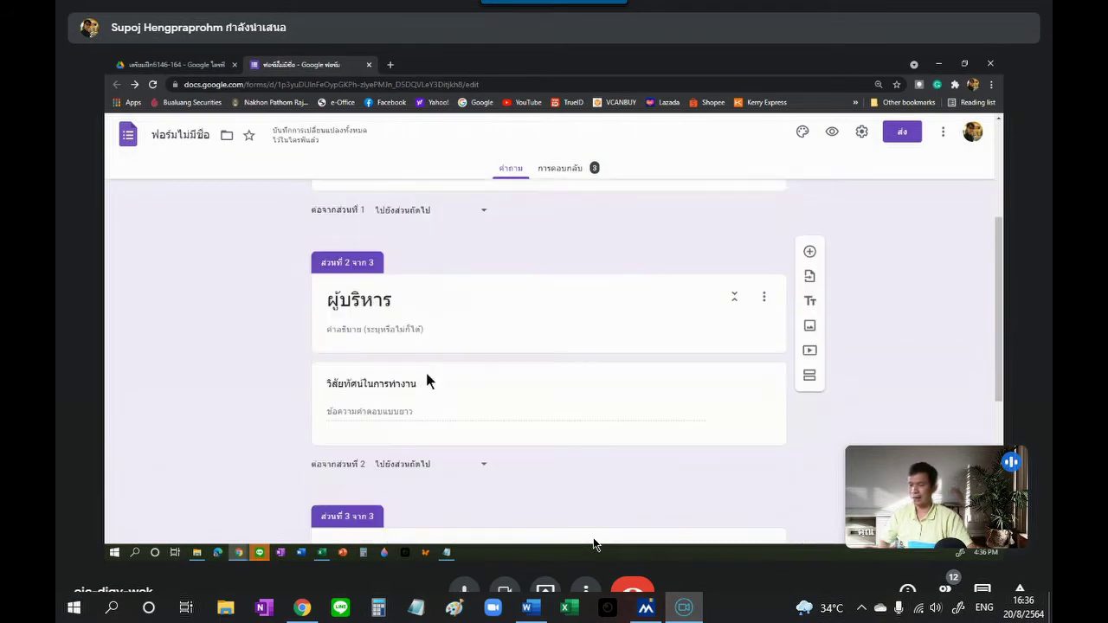
scroll(456, 396, down, 4)
click(453, 397)
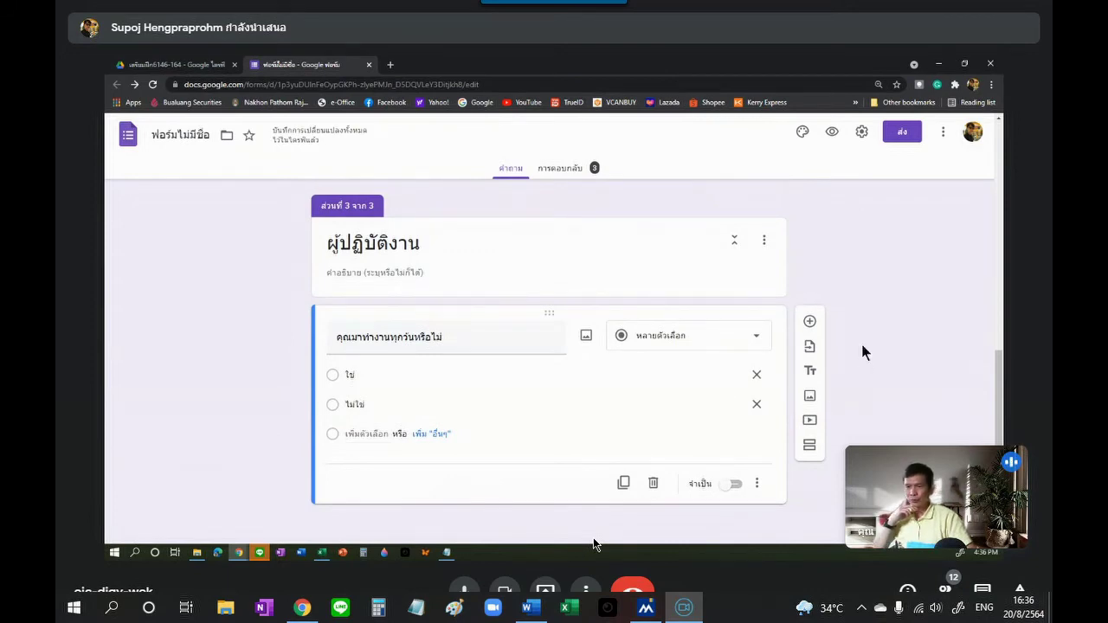
scroll(862, 346, up, 2)
scroll(861, 340, up, 3)
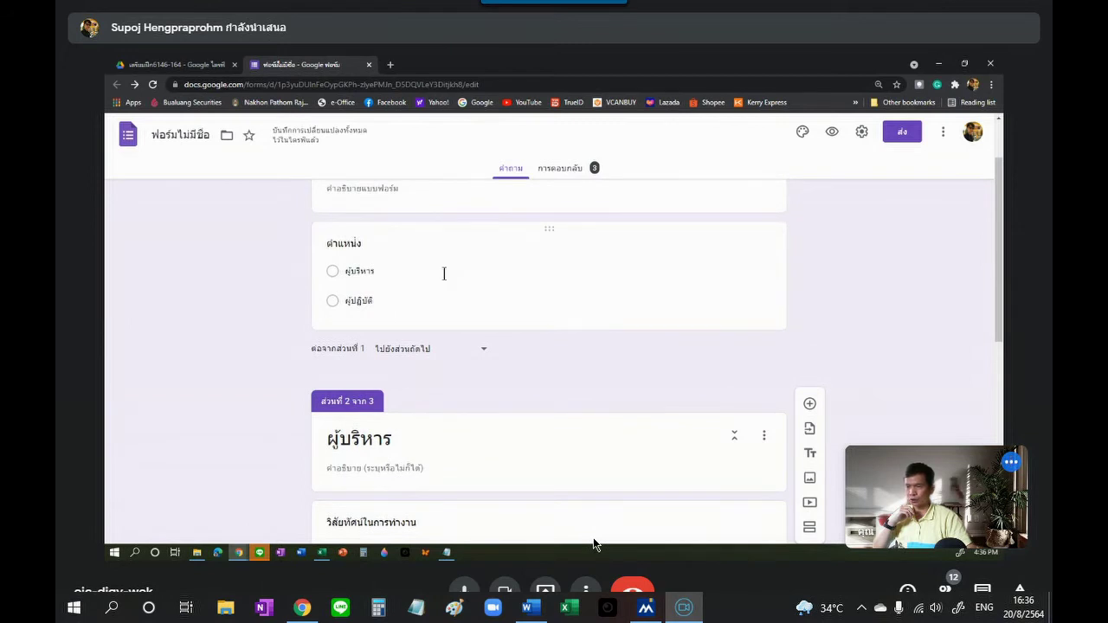
click(418, 274)
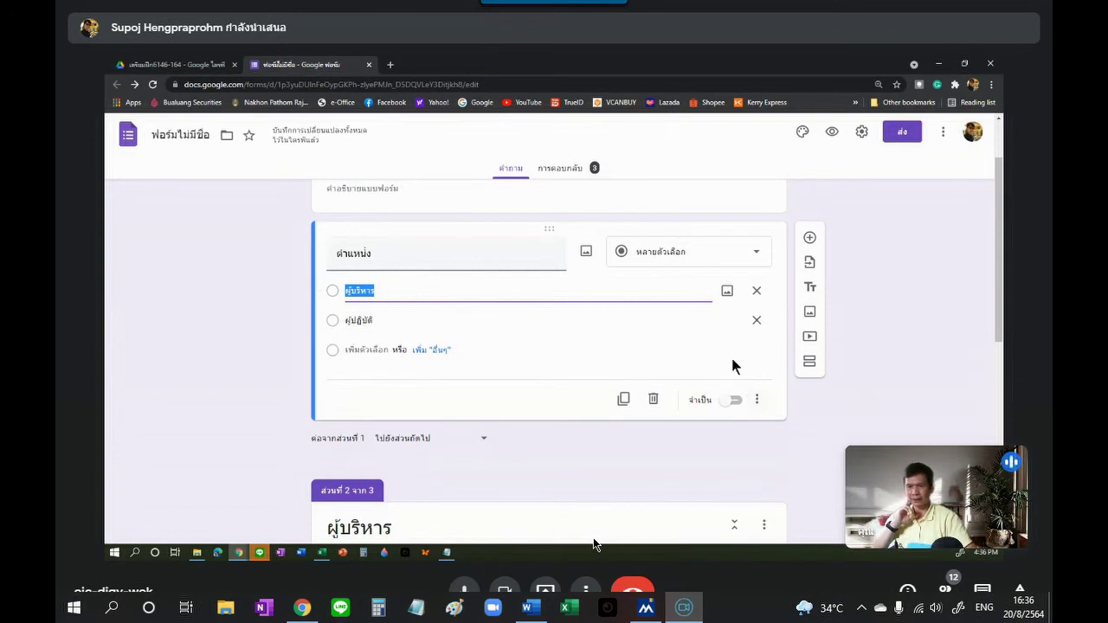
Step: Enable 'Go to section based on answer' on ตำแหน่ง, with both choices still going to the next section
scroll(473, 282, up, 2)
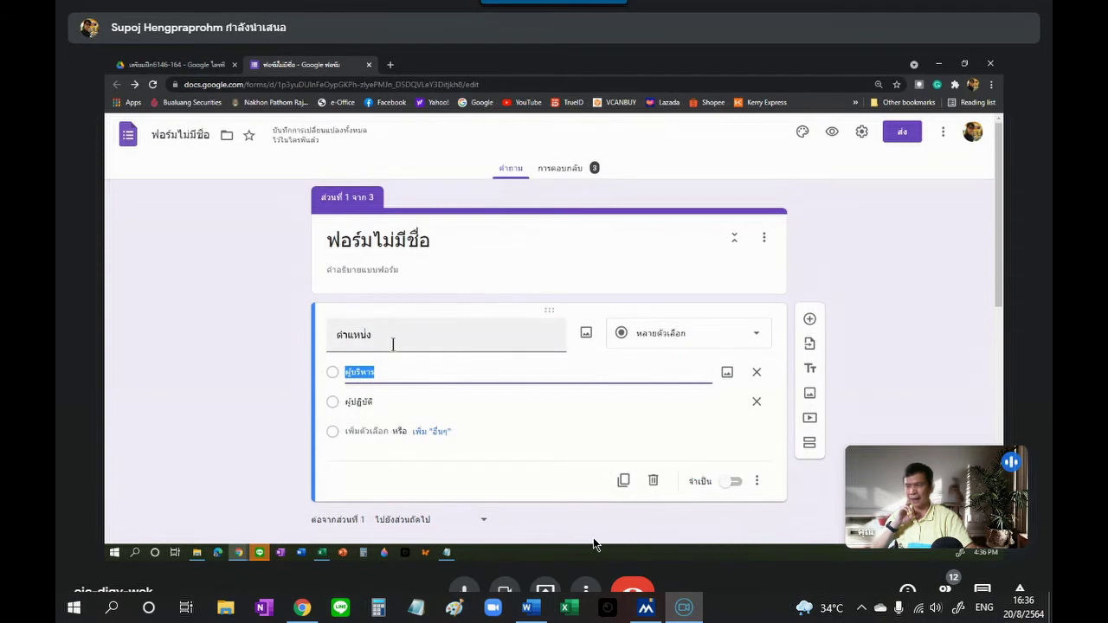
click(757, 482)
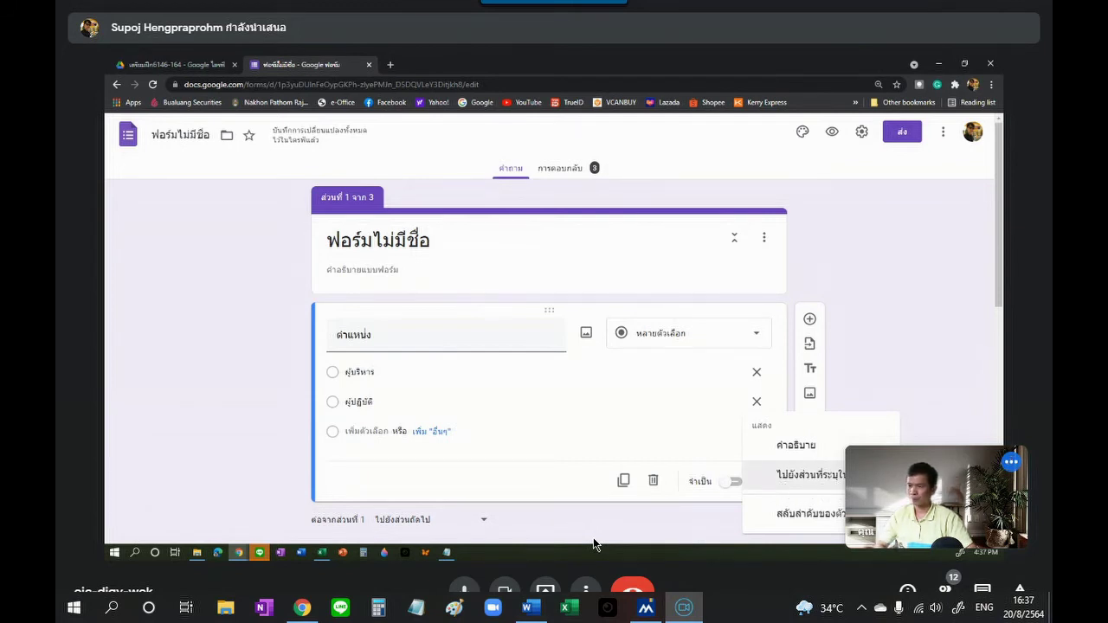
click(809, 477)
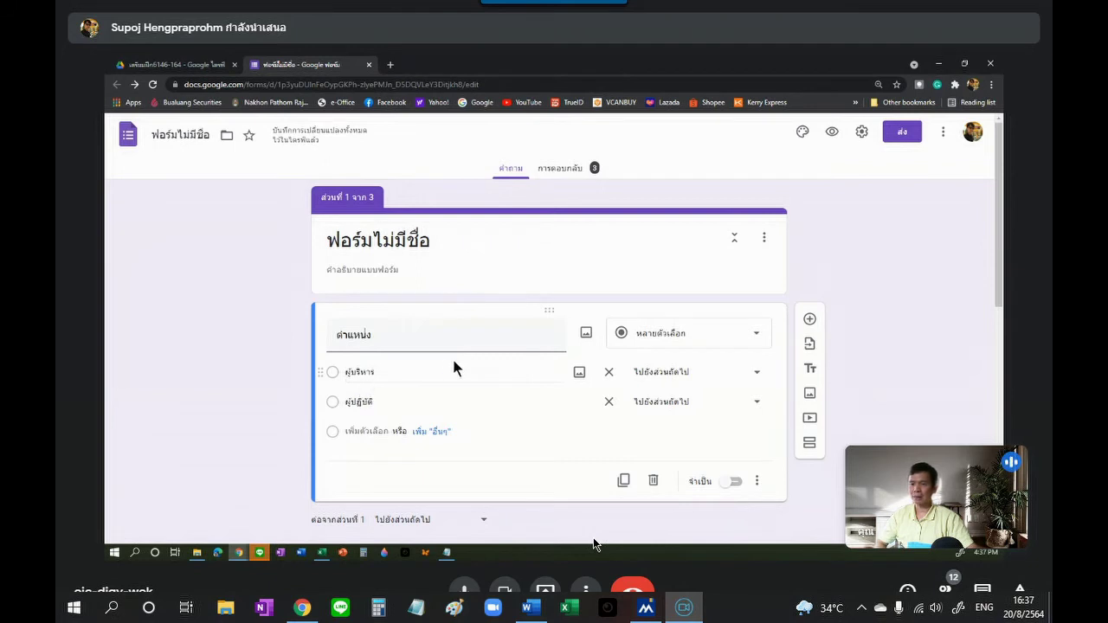
scroll(459, 372, down, 2)
scroll(483, 394, down, 2)
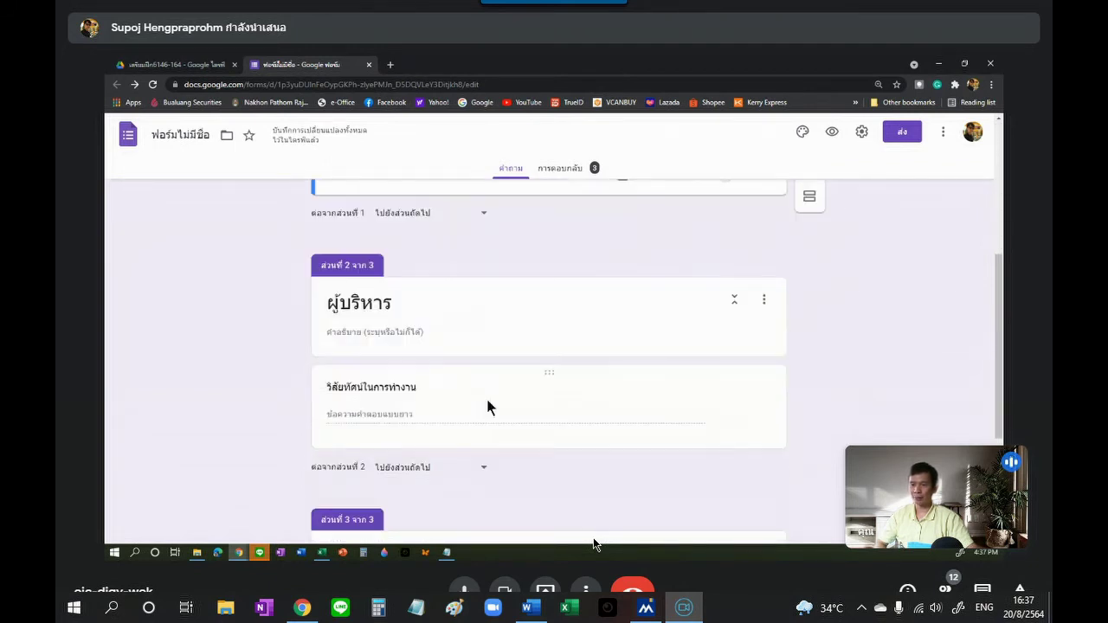
scroll(354, 397, down, 2)
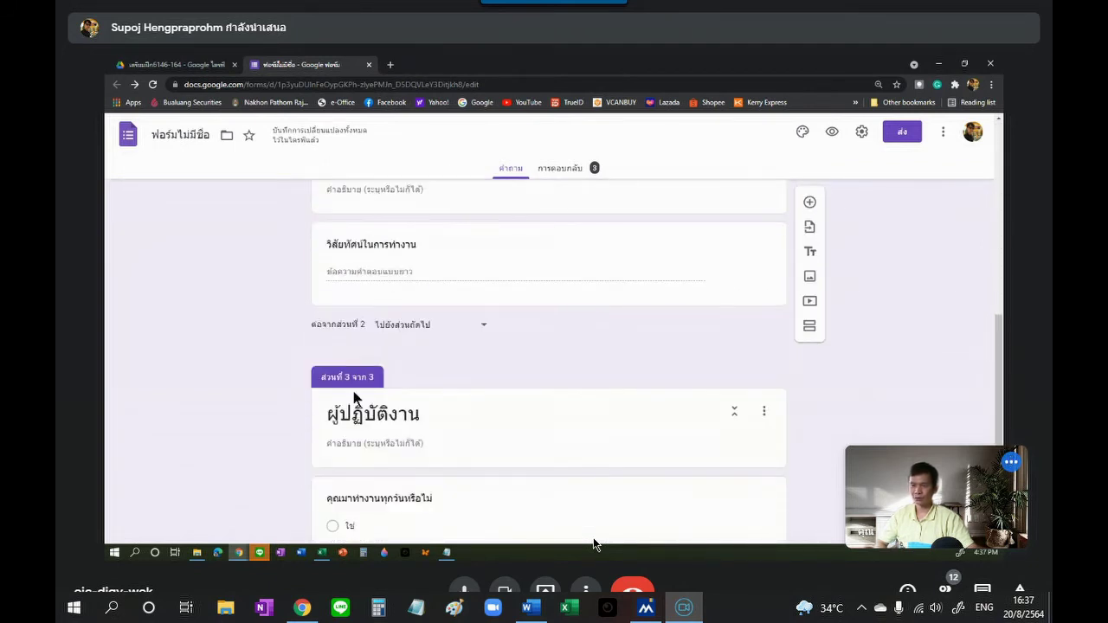
scroll(575, 335, up, 1)
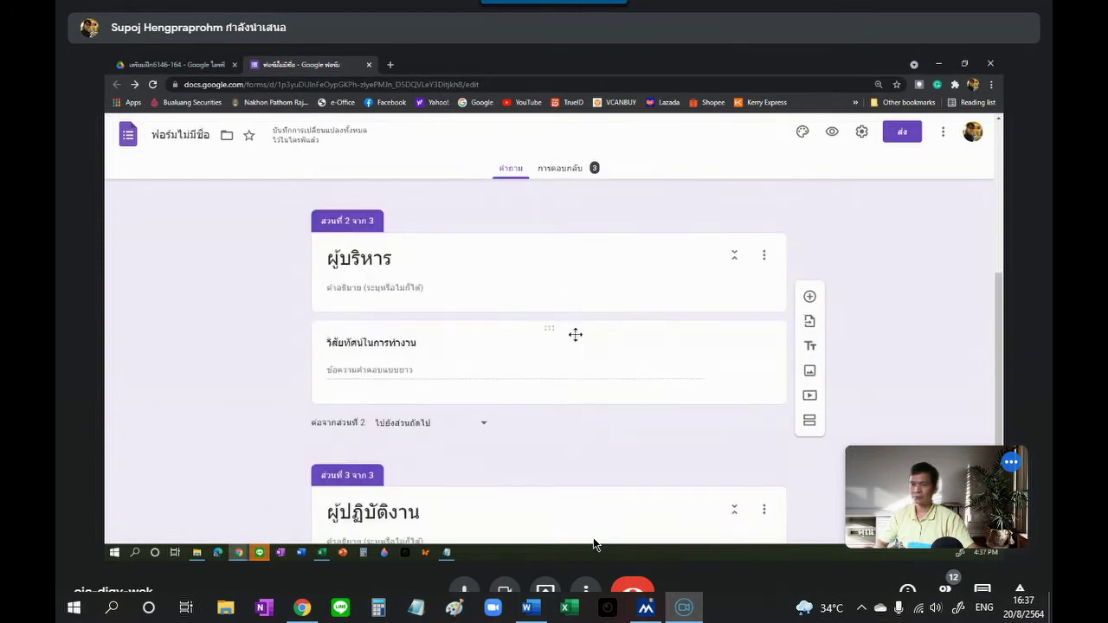
scroll(575, 334, up, 1)
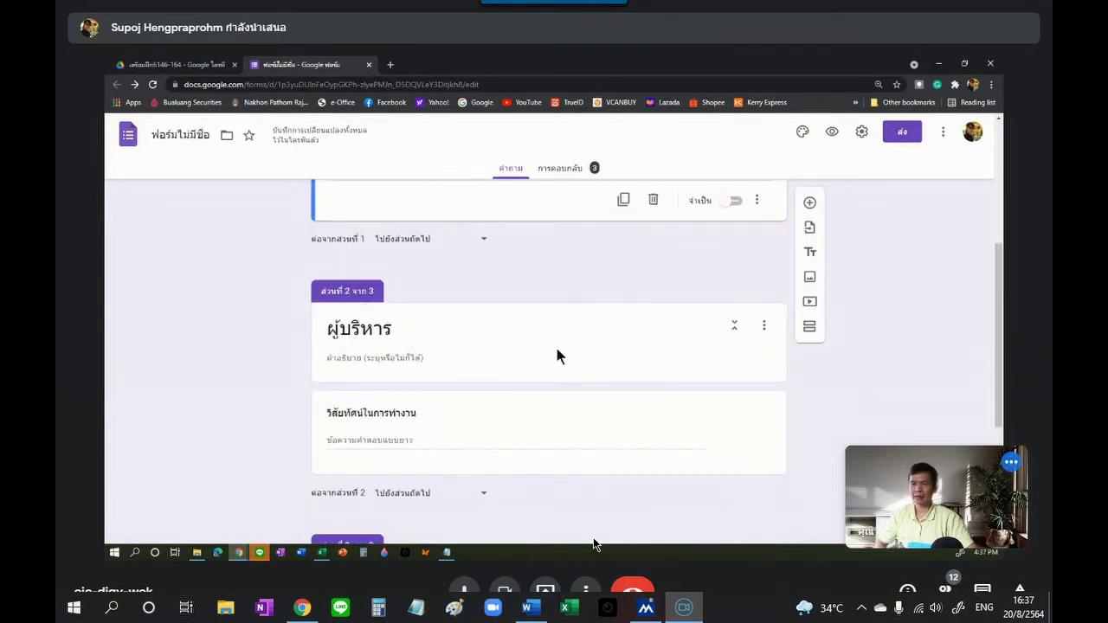
scroll(555, 343, up, 3)
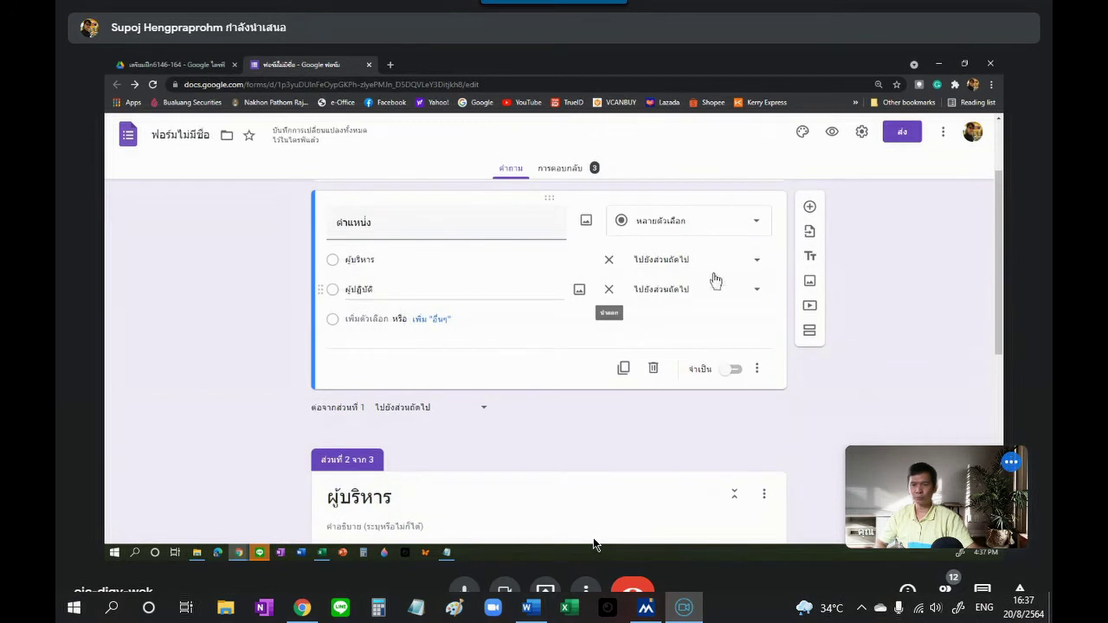
Step: On the ตำแหน่ง question, route ผู้บริหาร to 'Go to section 2' and ผู้ปฏิบัติ to 'Go to section 3'
click(760, 264)
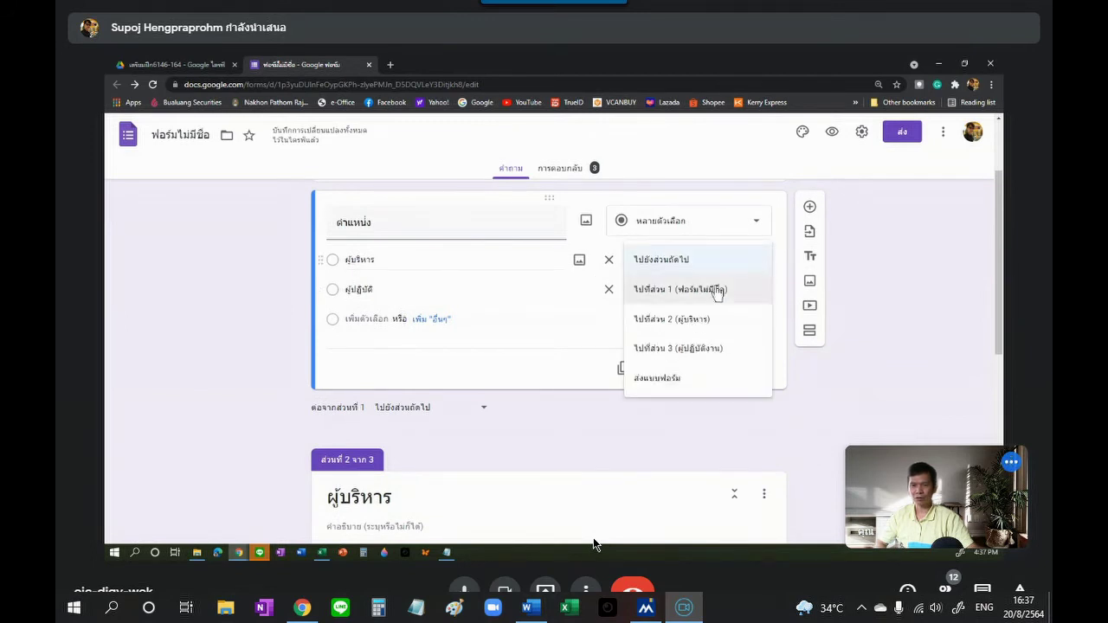
click(674, 319)
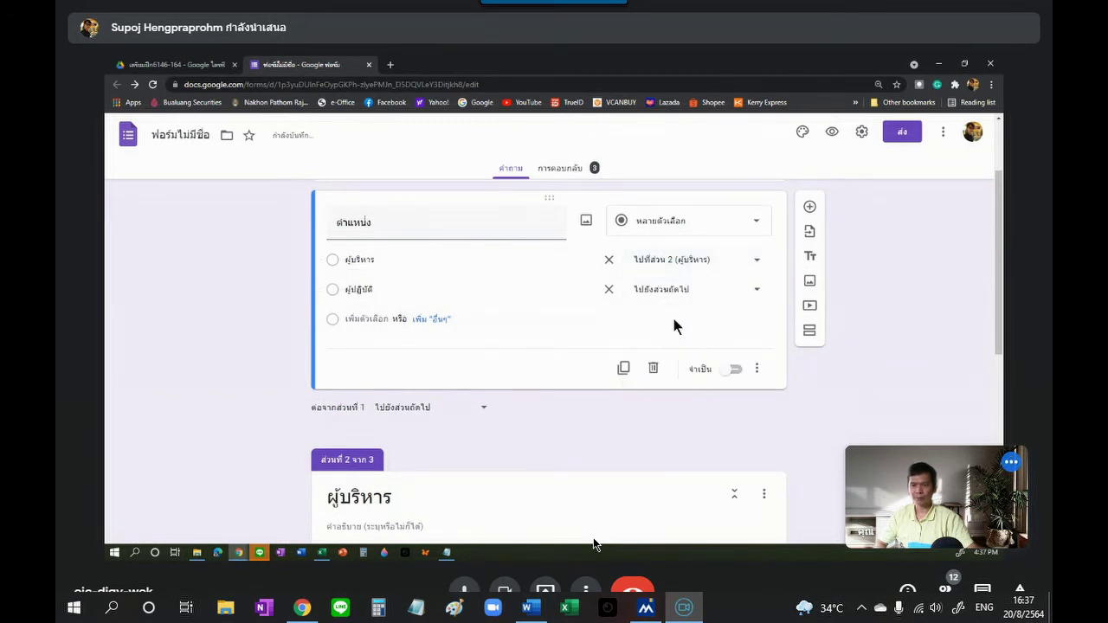
click(759, 298)
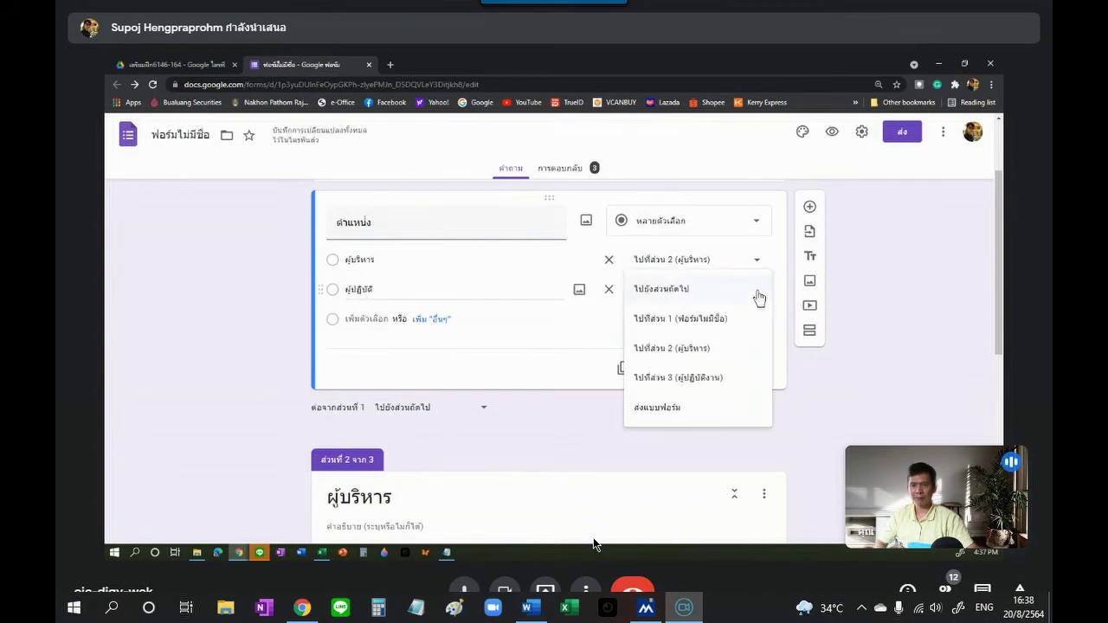
click(699, 381)
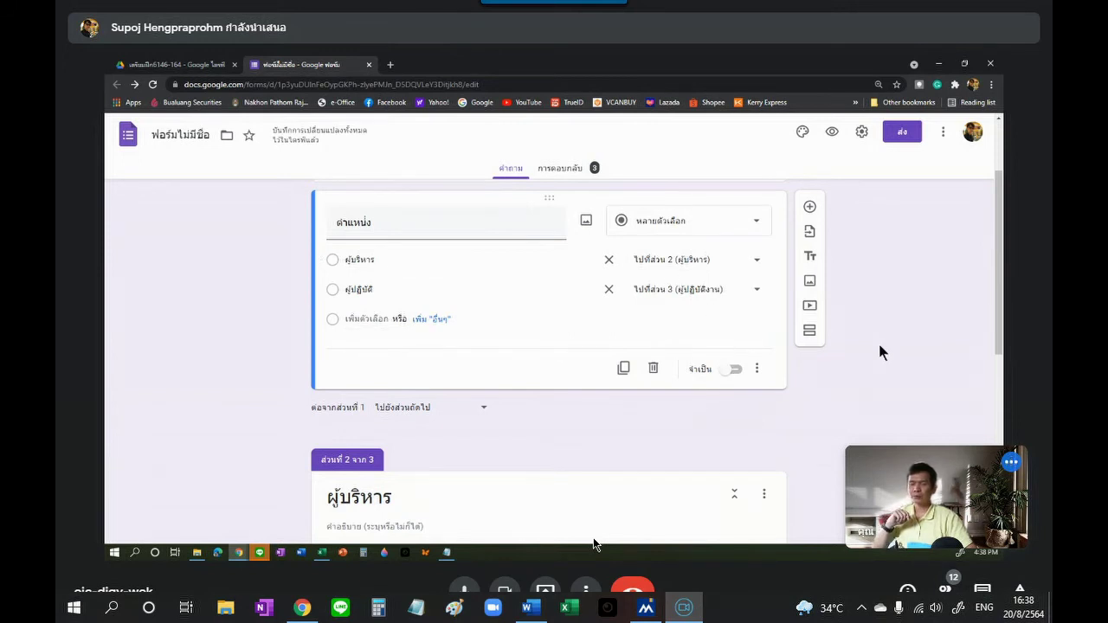
scroll(880, 352, down, 3)
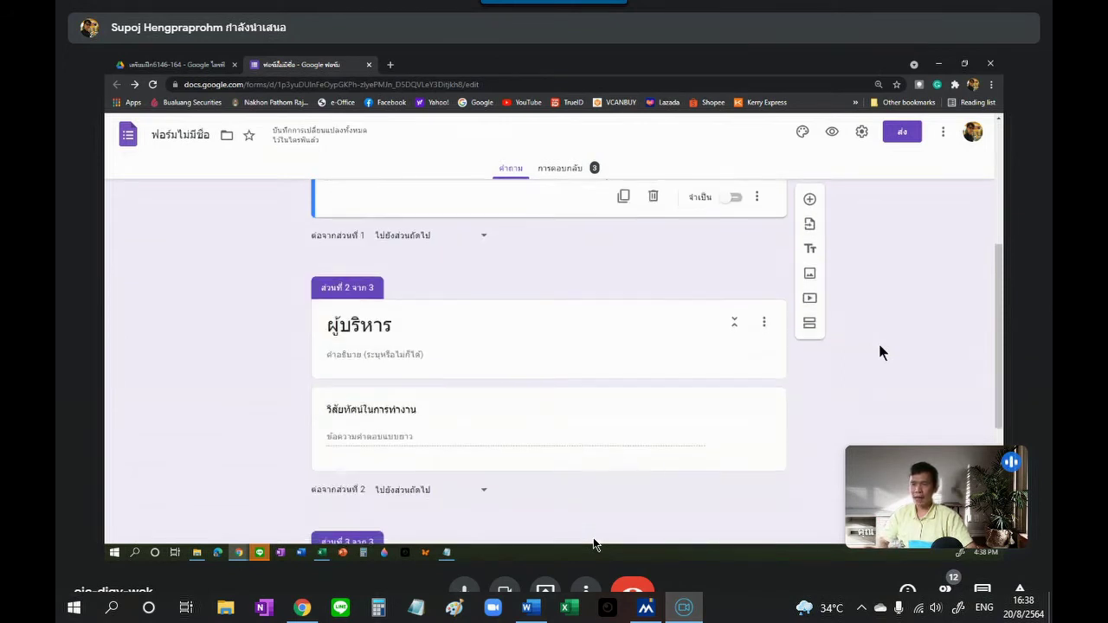
scroll(880, 353, down, 1)
scroll(462, 248, down, 1)
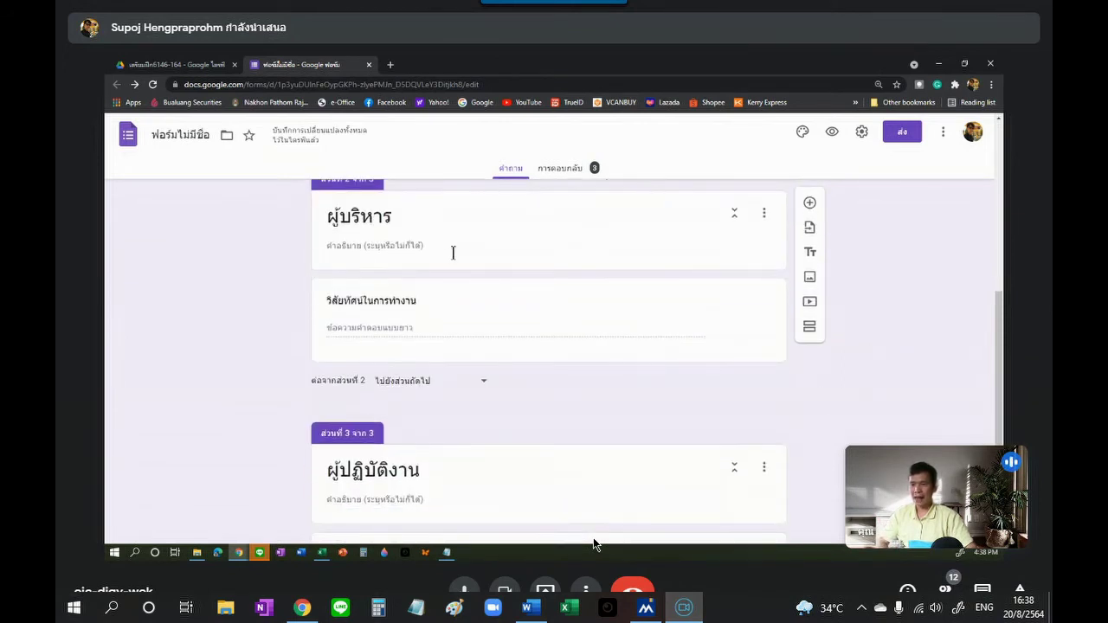
scroll(453, 252, down, 3)
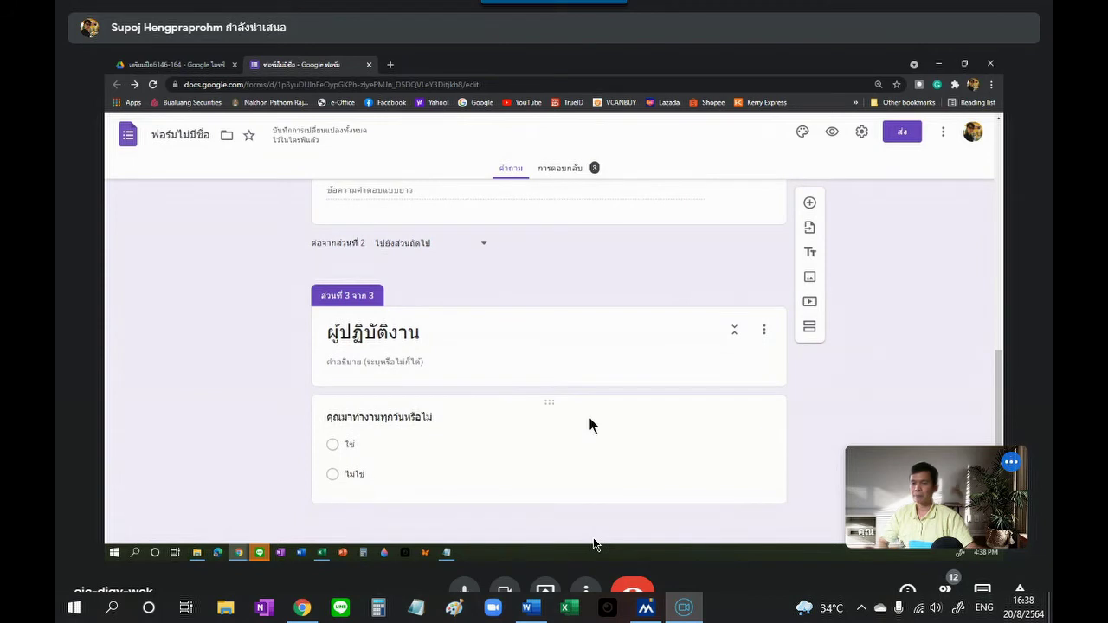
scroll(588, 414, up, 3)
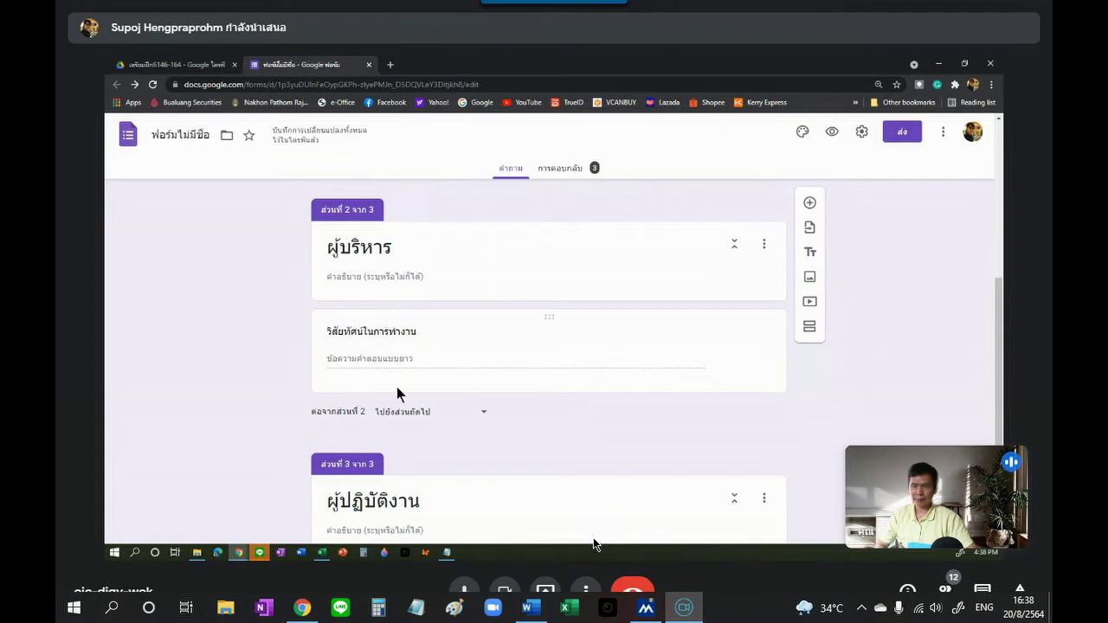
scroll(398, 394, up, 2)
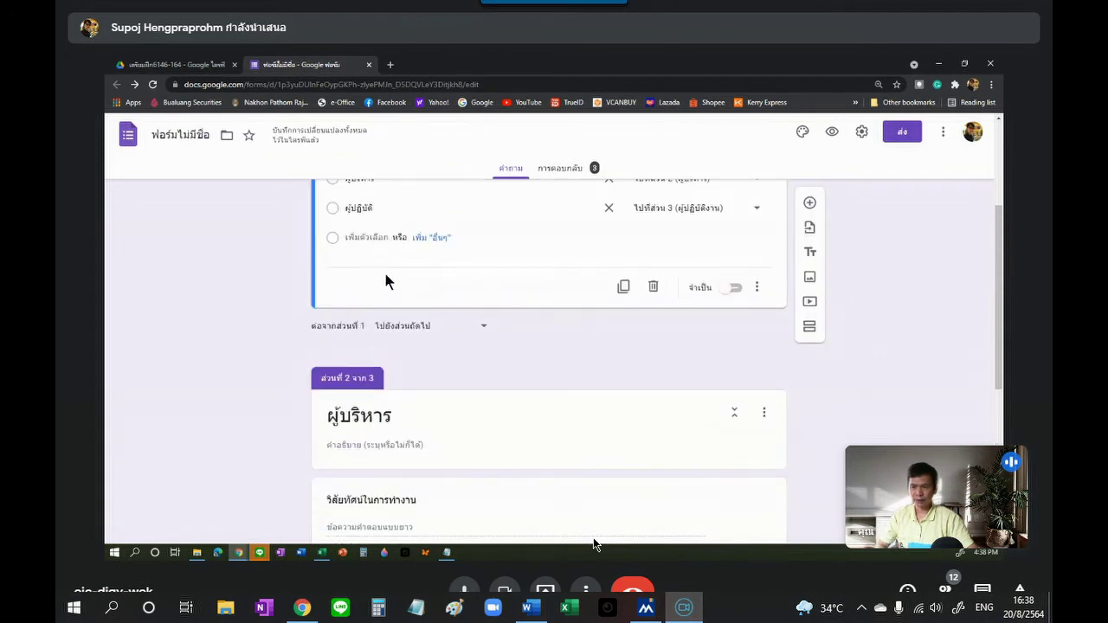
scroll(517, 374, up, 1)
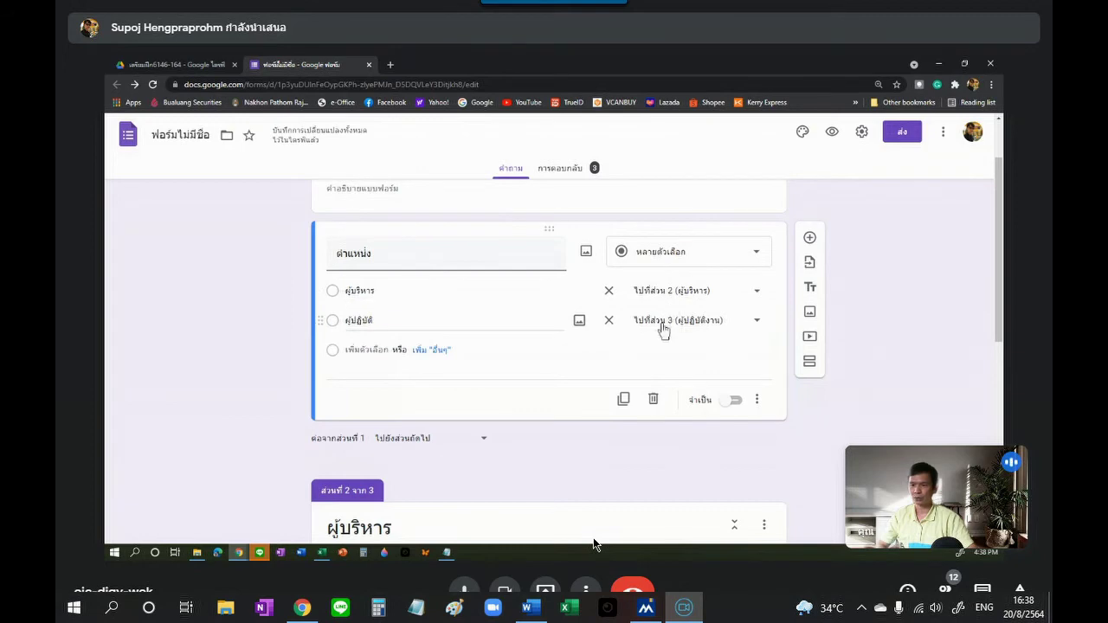
scroll(666, 311, down, 5)
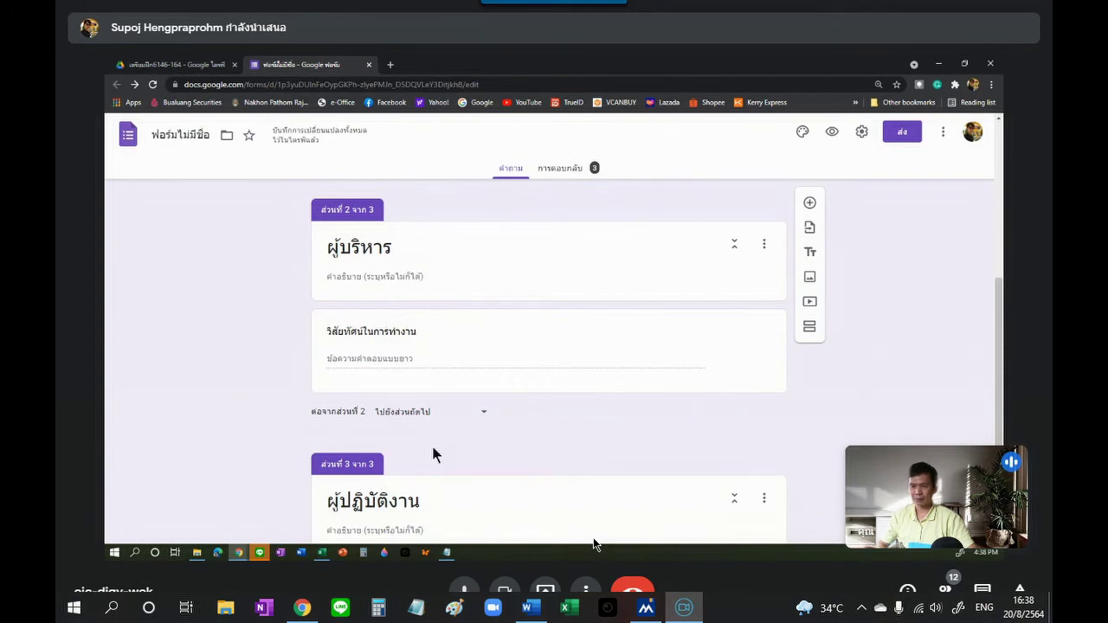
scroll(445, 485, down, 2)
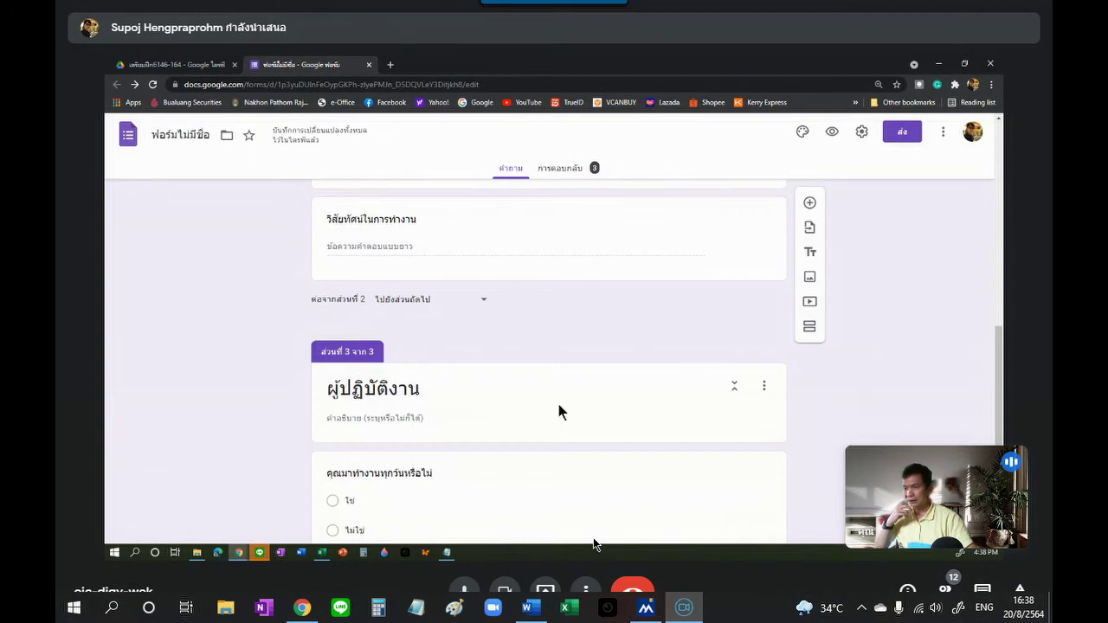
scroll(563, 381, up, 3)
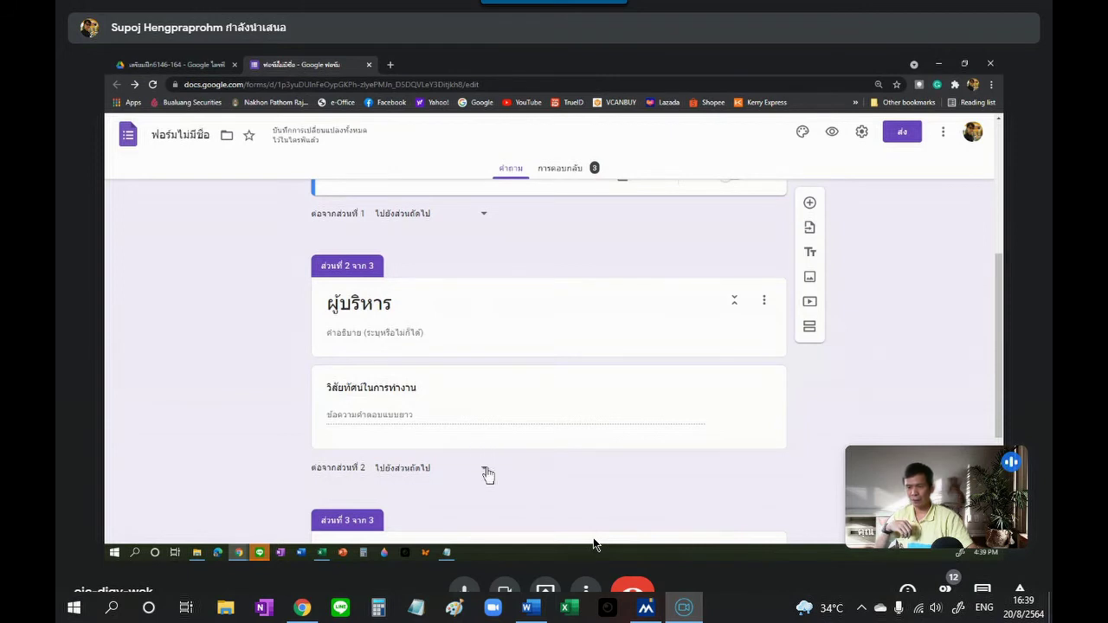
Step: Set the 'After section 2' destination to ส่งแบบฟอร์ม (Submit form)
click(486, 471)
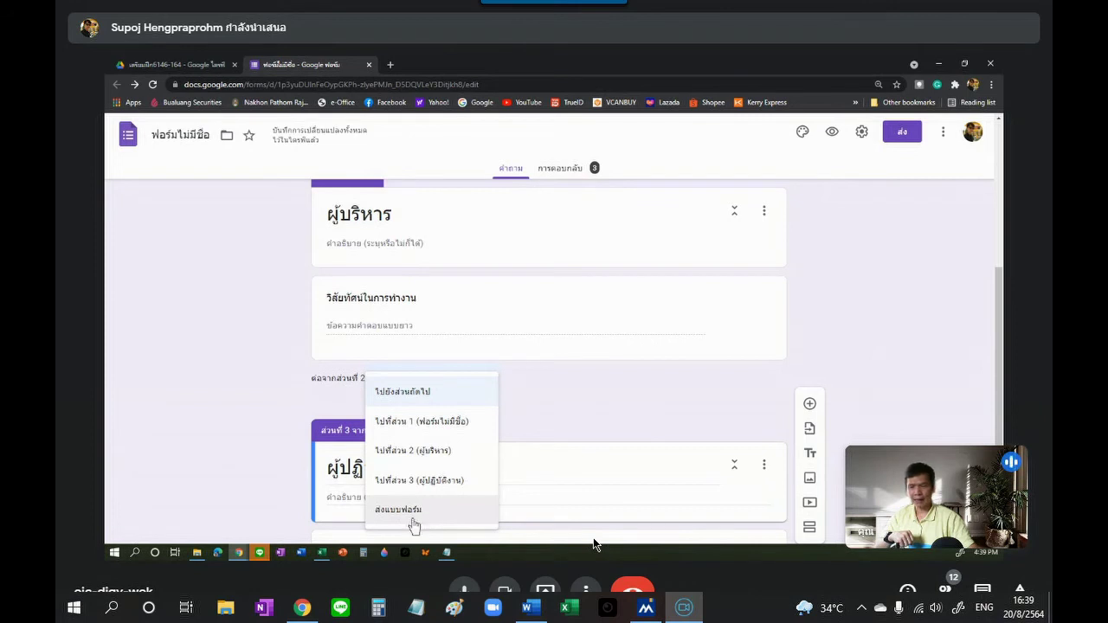
click(415, 515)
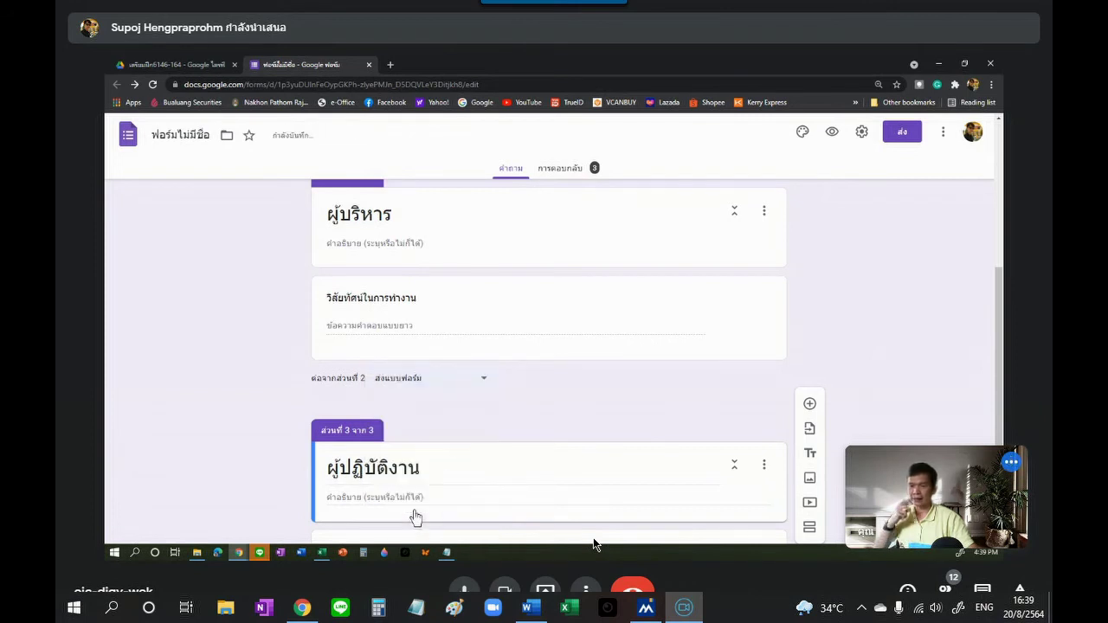
scroll(554, 404, down, 3)
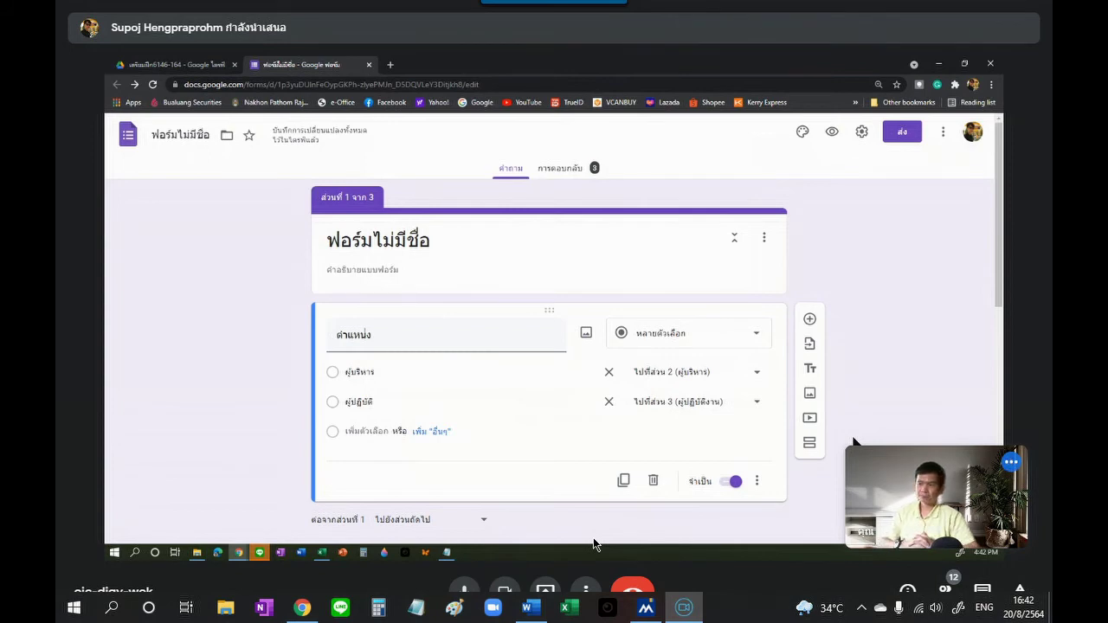
Step: Look over the form, then close its tab to return to the เตรียมฝึก6146-164 Drive folder
scroll(563, 345, down, 6)
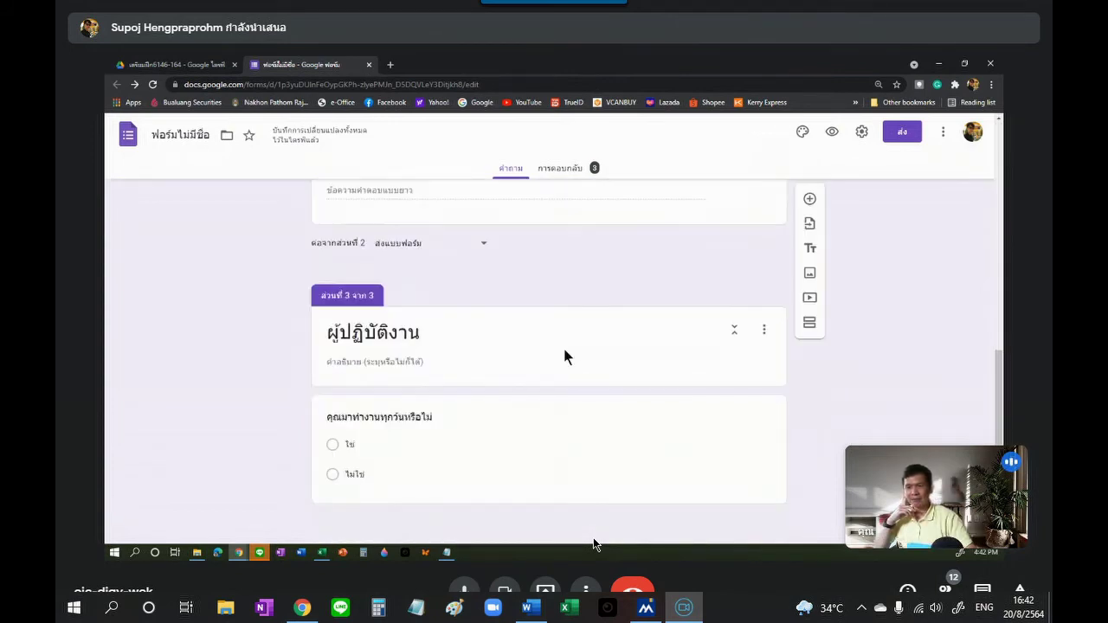
scroll(564, 355, up, 8)
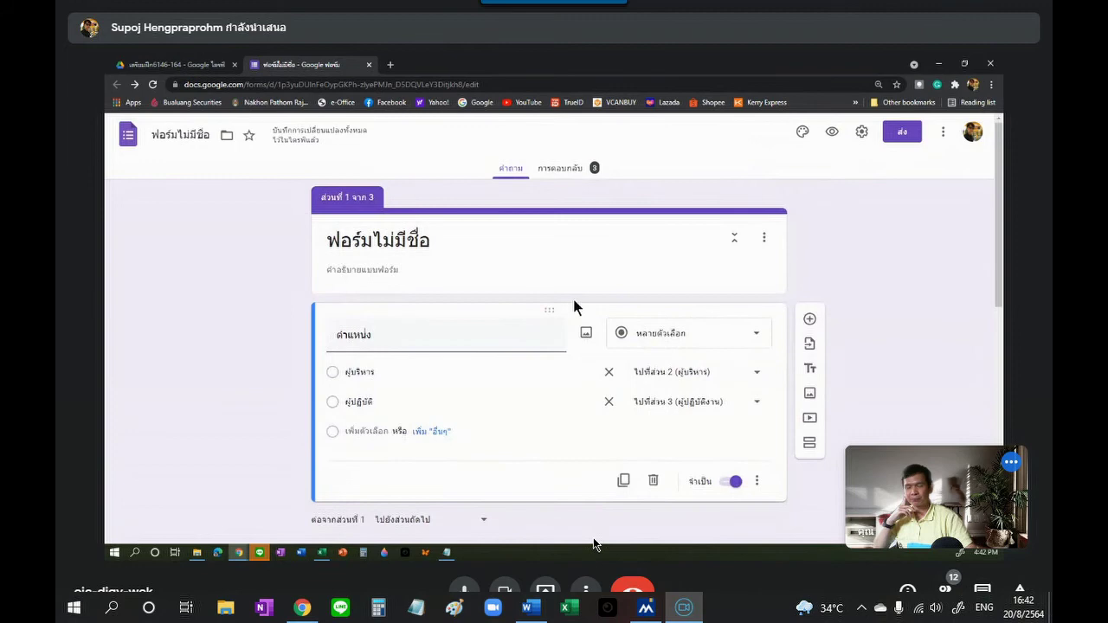
click(369, 65)
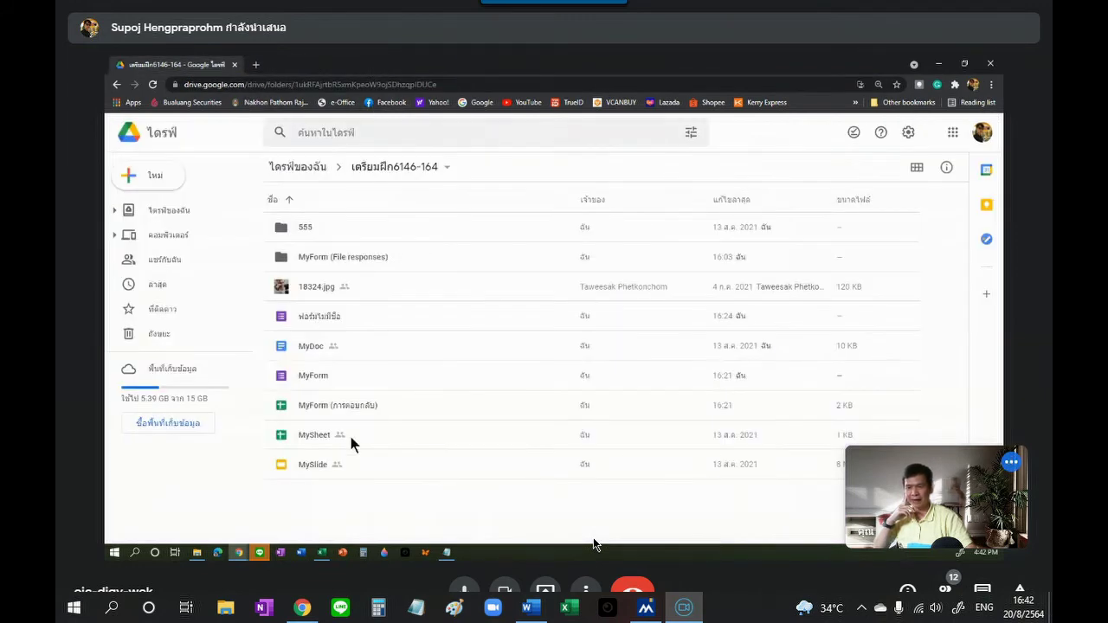
Step: Create a new Google ฟอร์ม from the right-click menu in the เตรียมฝึก6146-164 folder
right_click(362, 515)
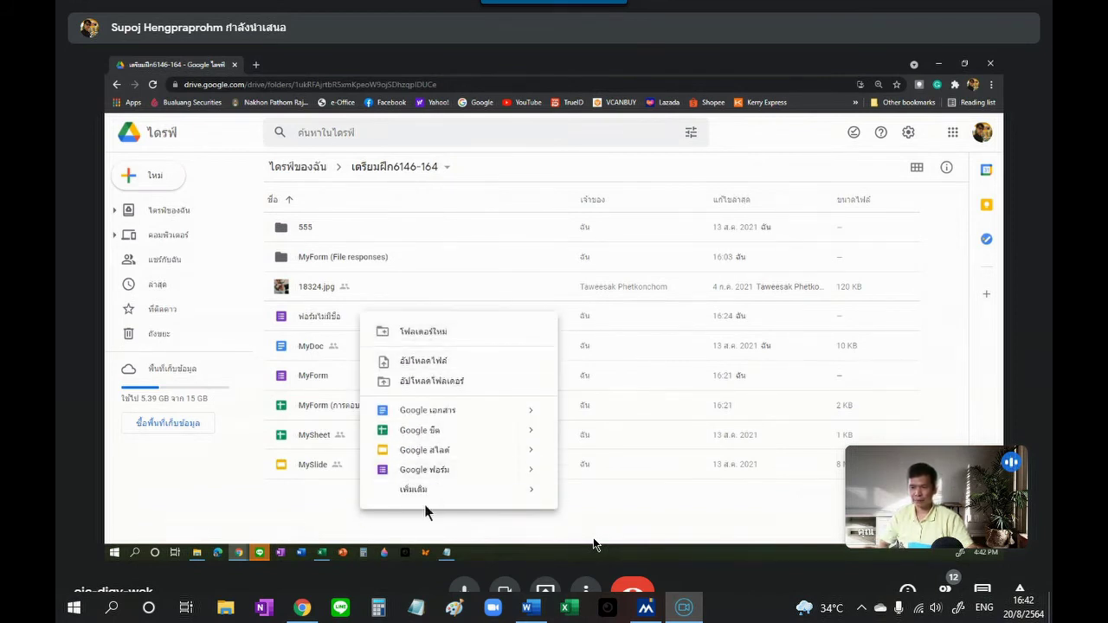
click(438, 474)
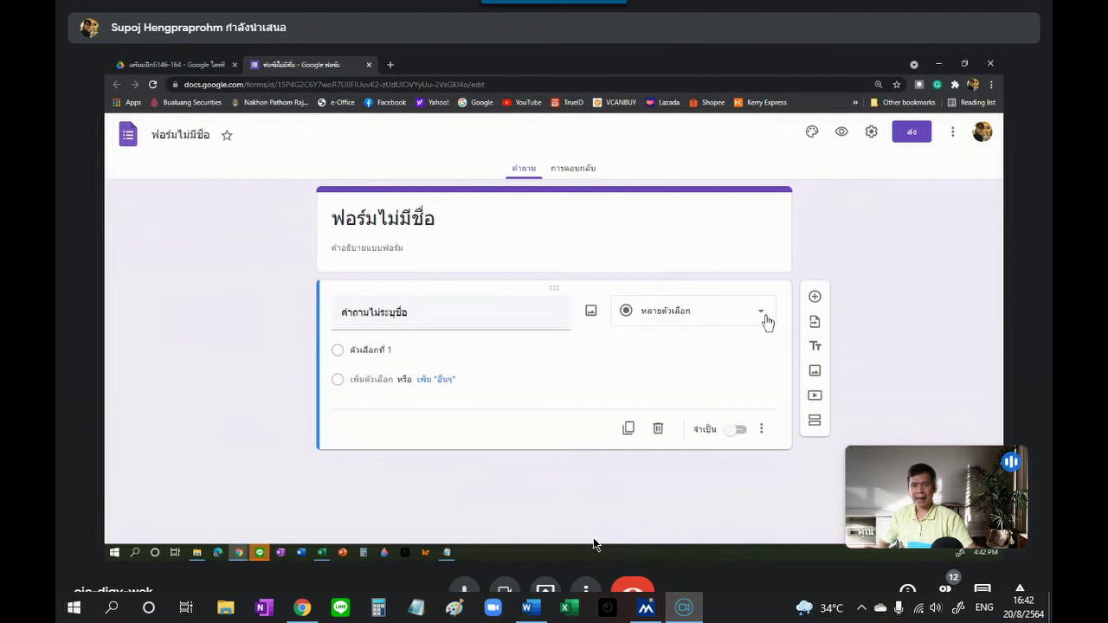
Step: Change the question to ช่องทำเครื่องหมาย (Checkboxes) and title it งานอดิเรก
click(765, 319)
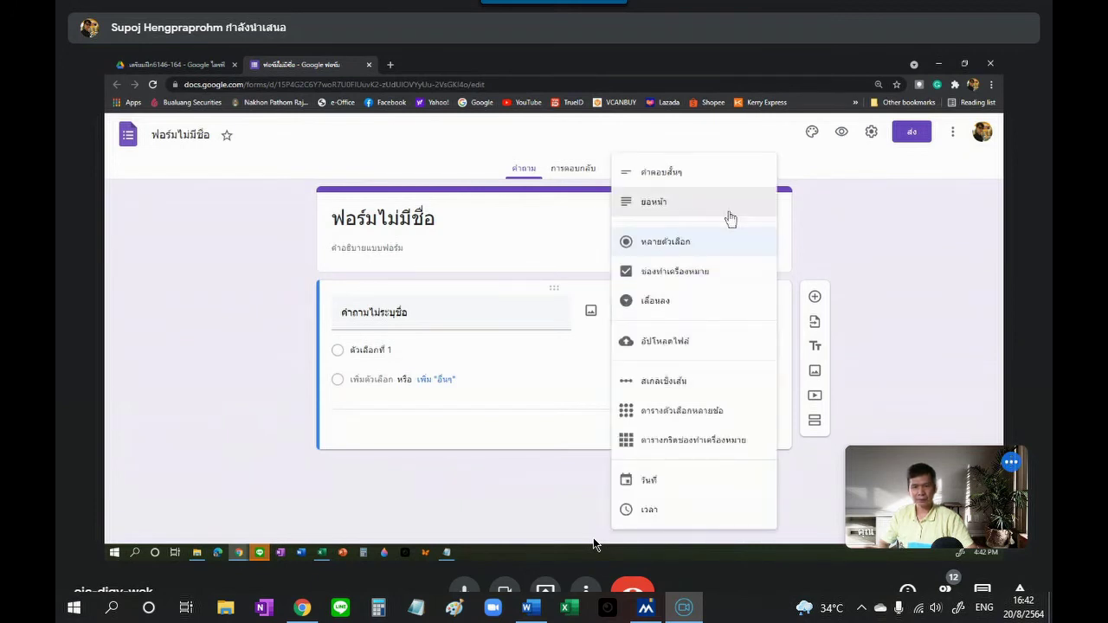
click(674, 279)
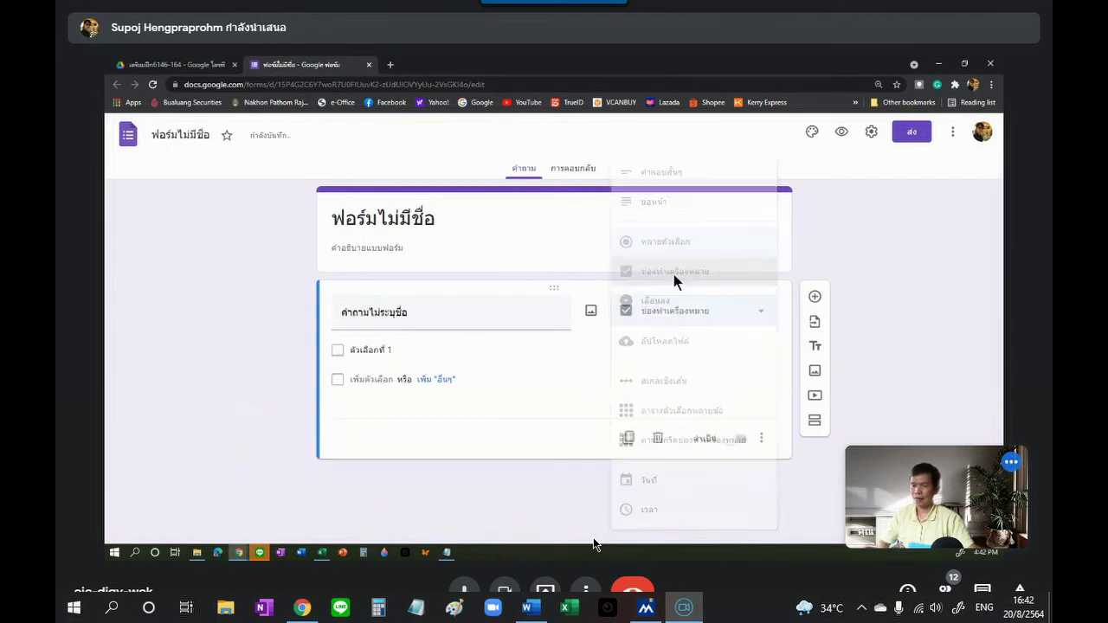
click(448, 325)
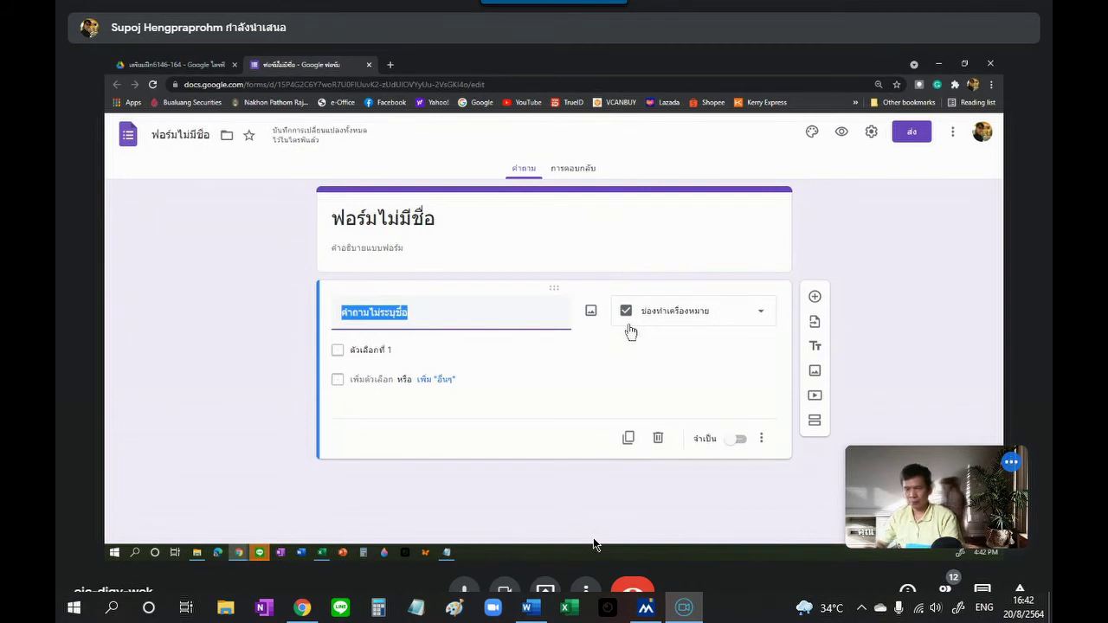
text(งานอดิเรก)
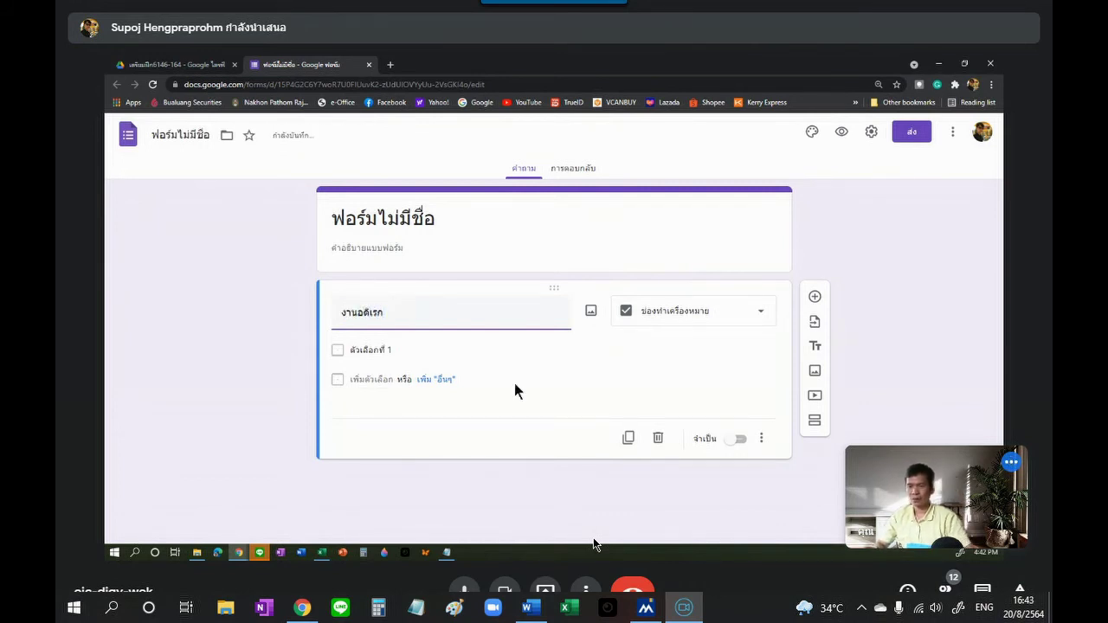
Step: Fill in the four hobby choices: ดูหนัง, ฟังเพลง, เล่นเกม and นอน
click(373, 350)
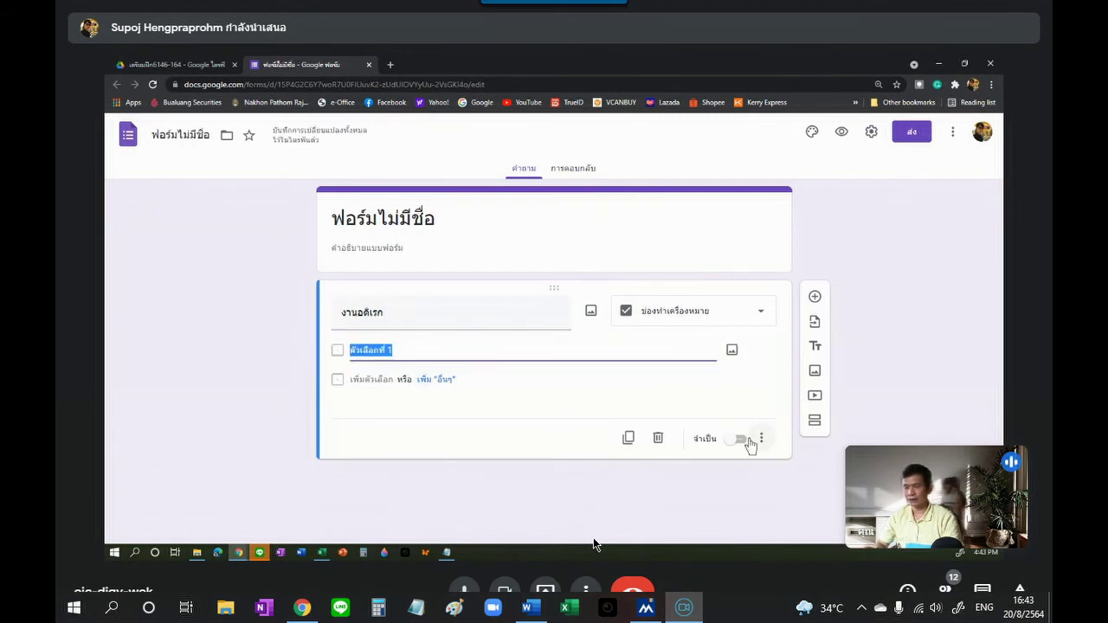
text(ดูฟ)
text(นัง)
key(Return)
text(ฟังเพลง)
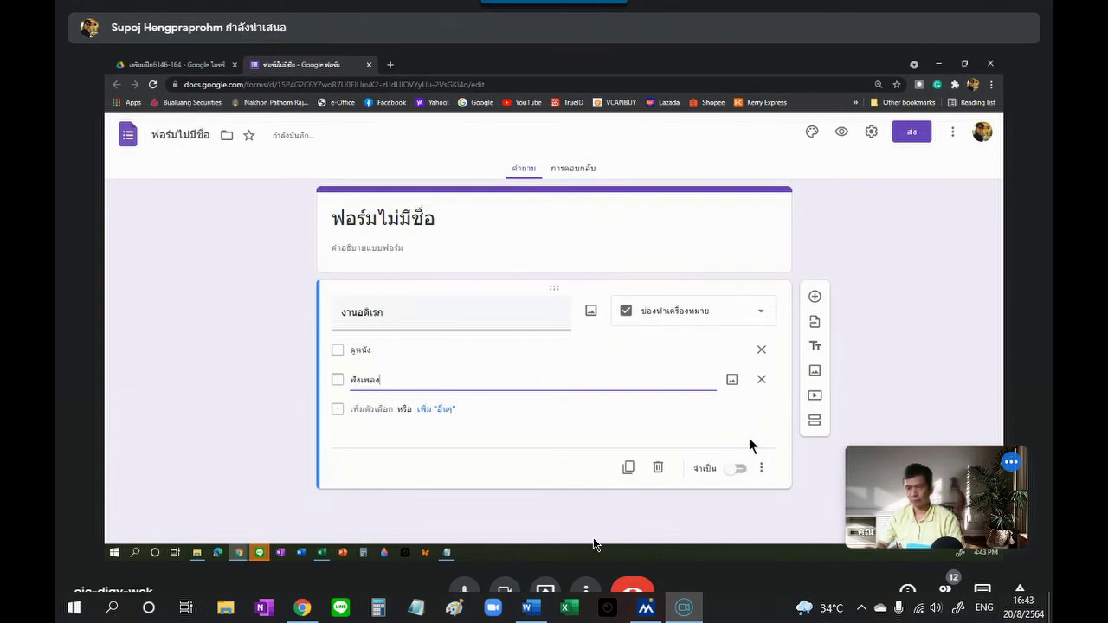
key(Return)
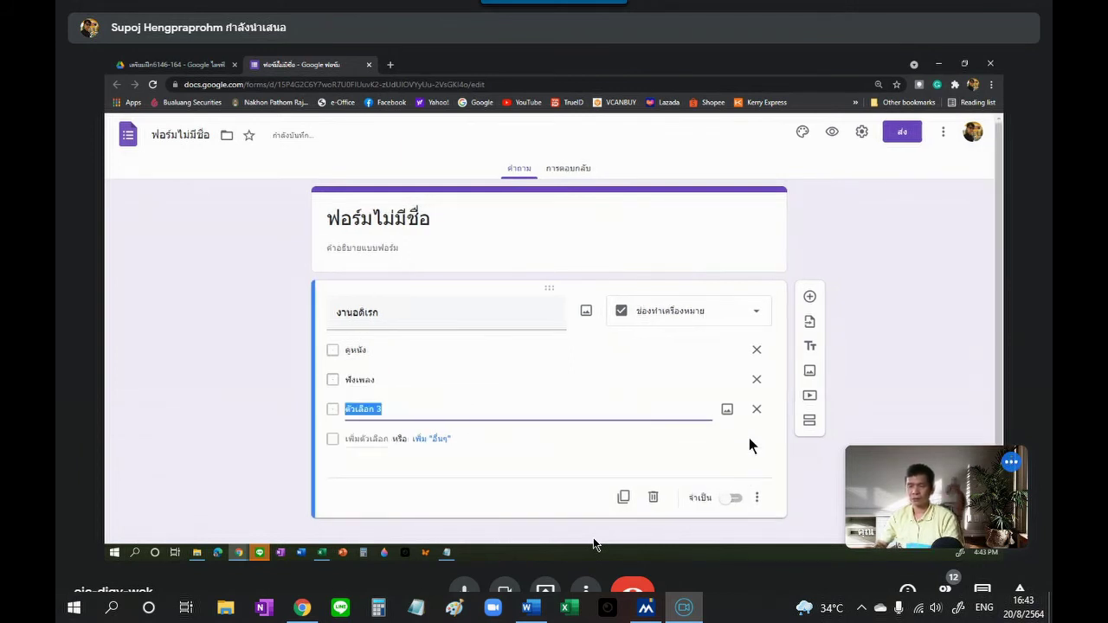
text(เล)
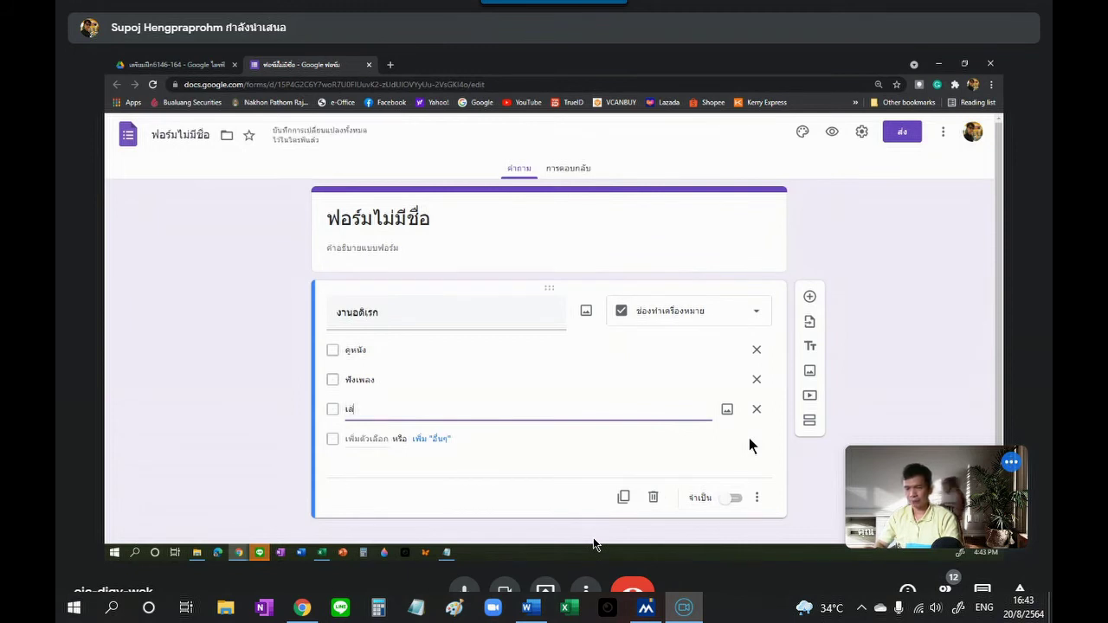
text(่นเกม)
key(Return)
text(นน)
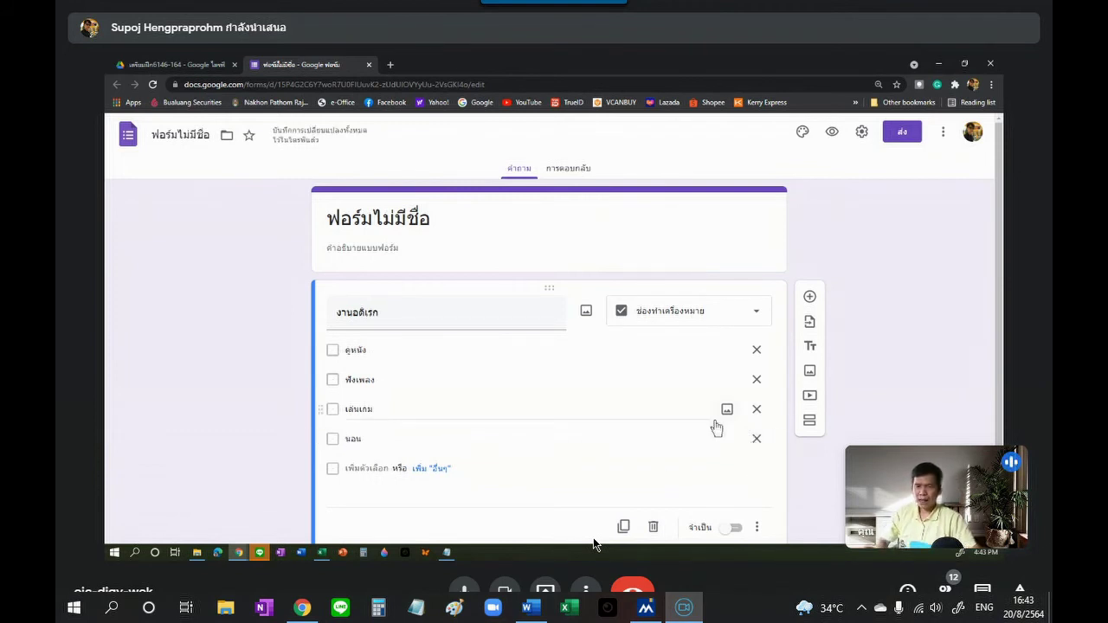
click(355, 310)
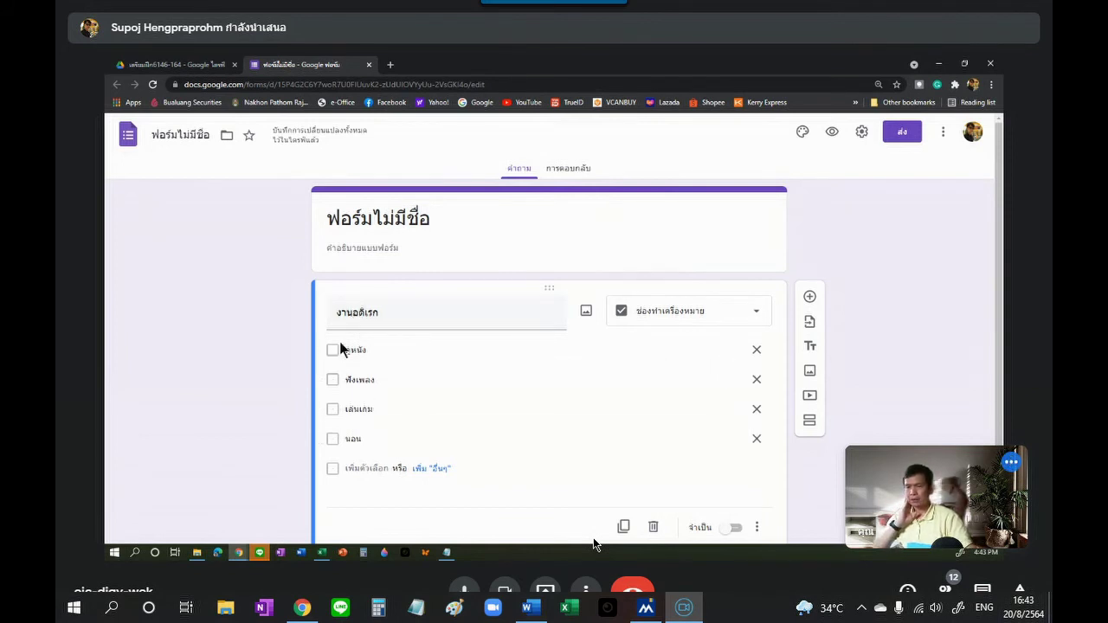
scroll(433, 381, down, 1)
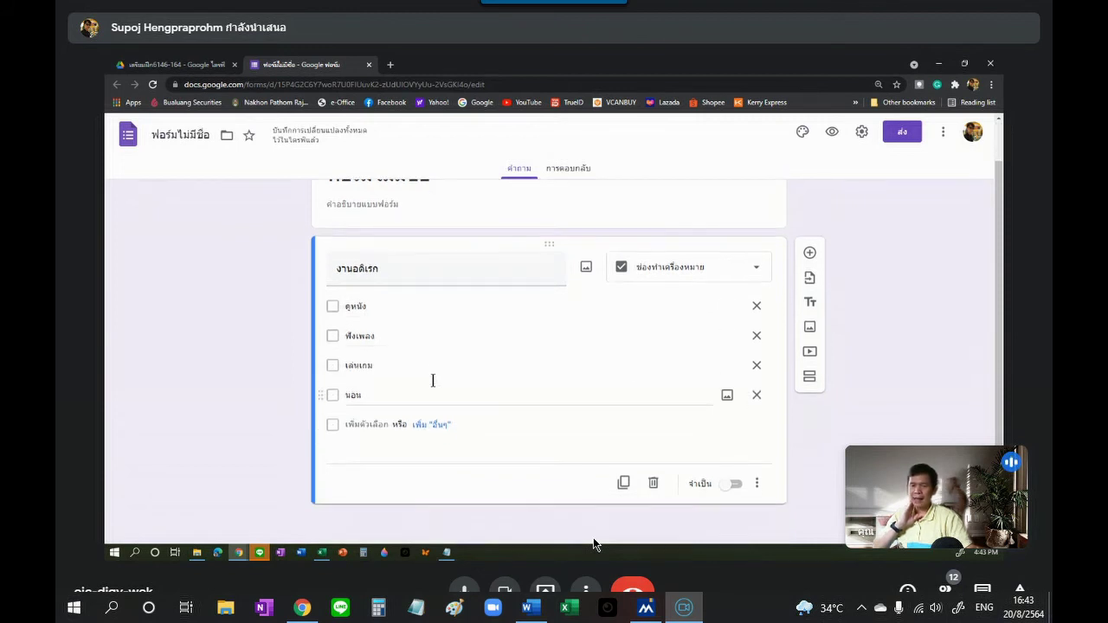
click(756, 485)
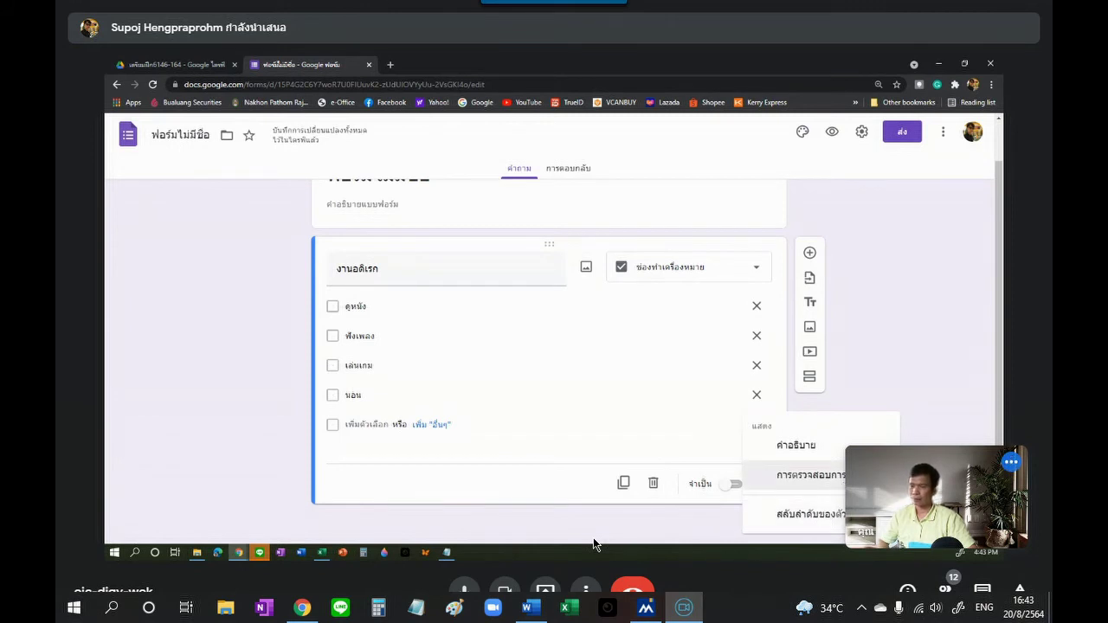
Step: Add response validation requiring exactly 2 selections (เลือกพอดี 2)
click(837, 476)
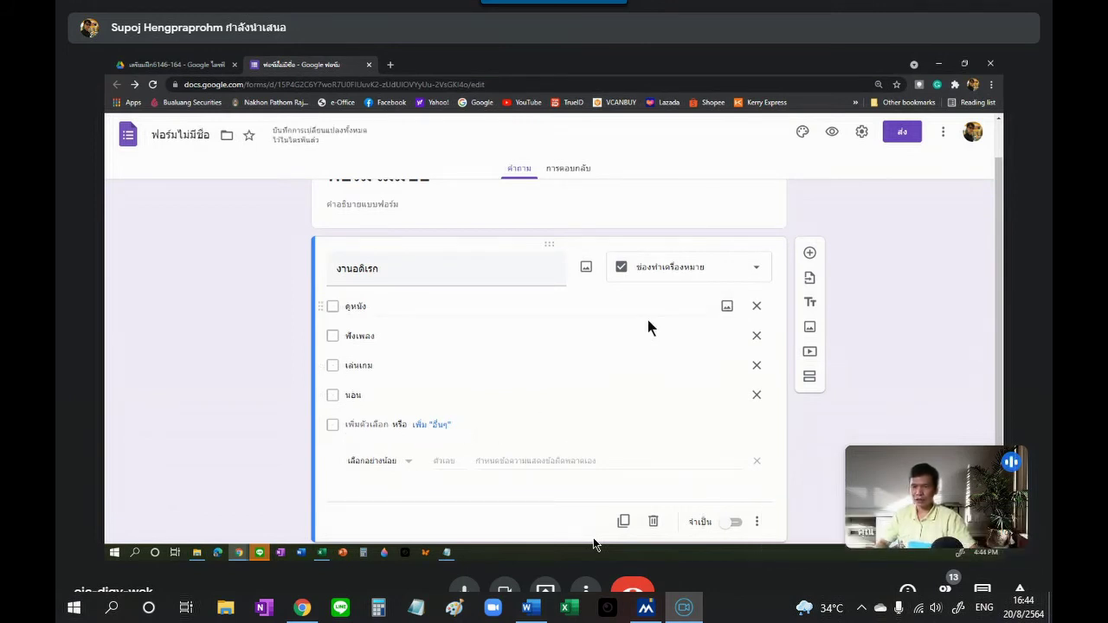
scroll(445, 430, down, 1)
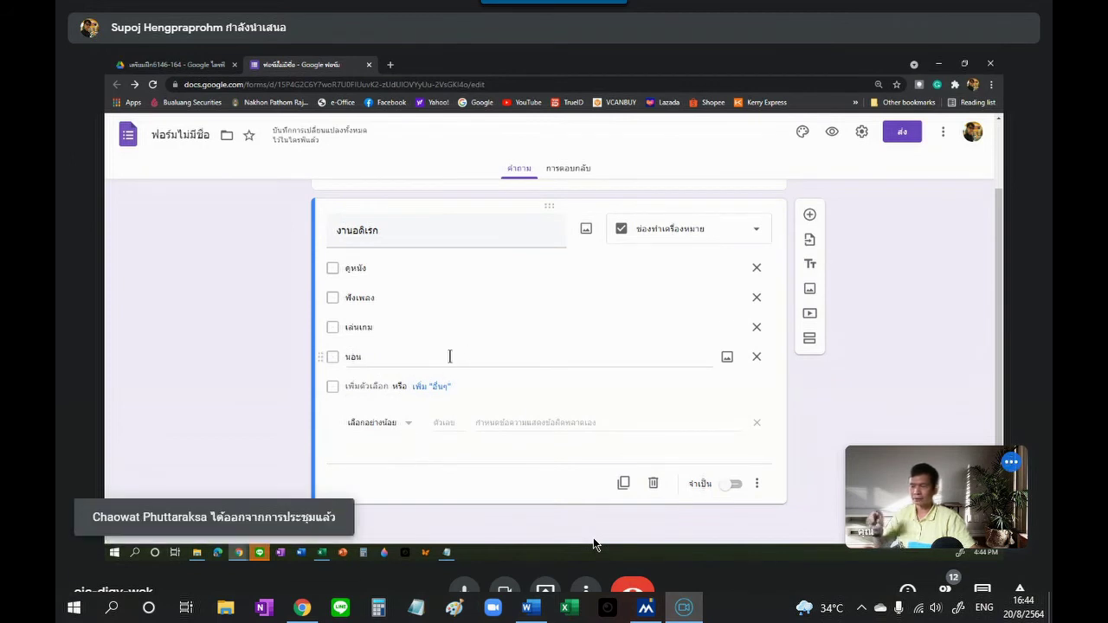
scroll(550, 344, up, 2)
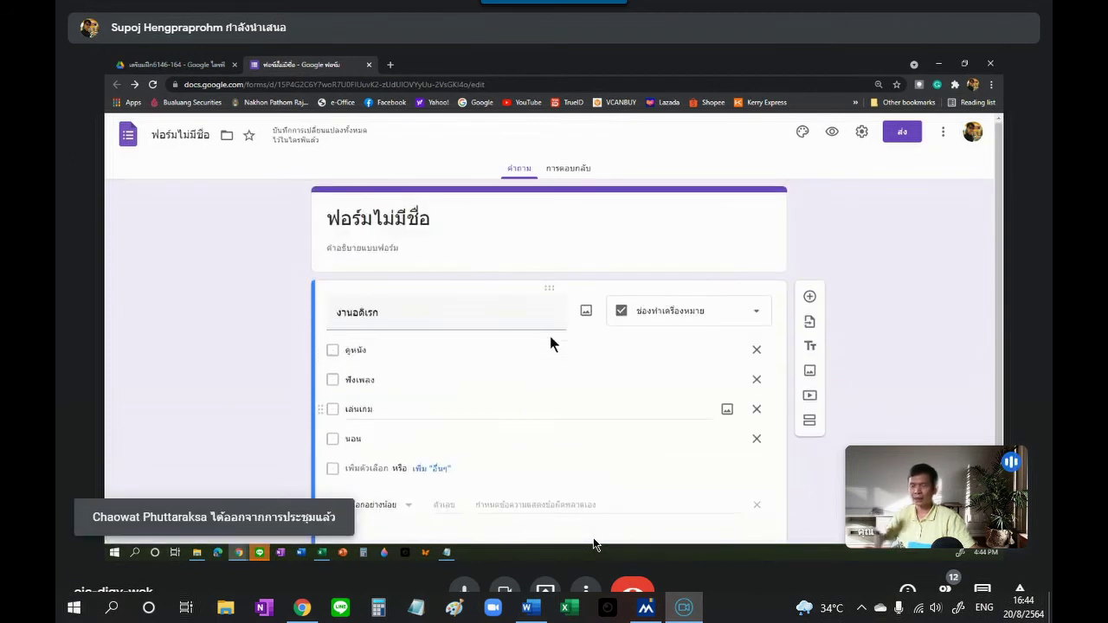
scroll(550, 343, down, 2)
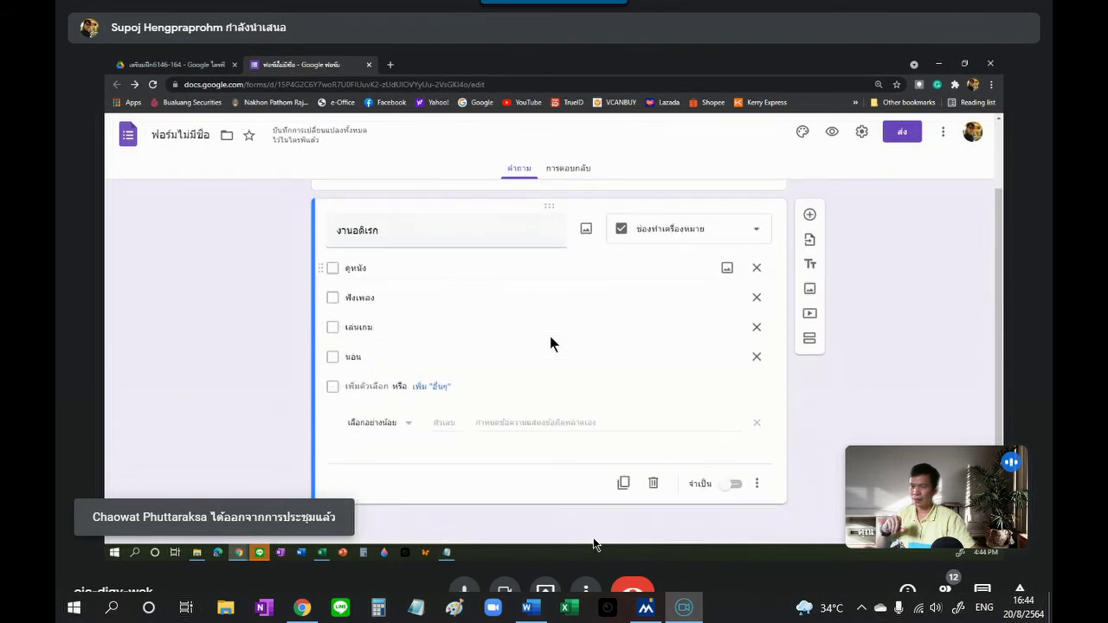
click(408, 431)
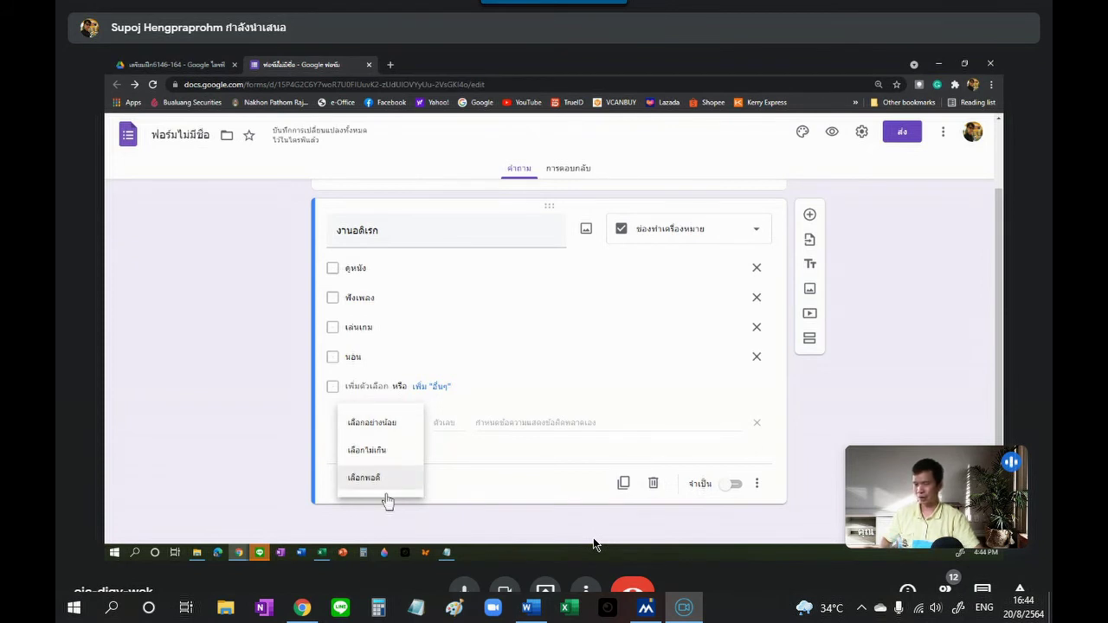
click(364, 483)
click(422, 439)
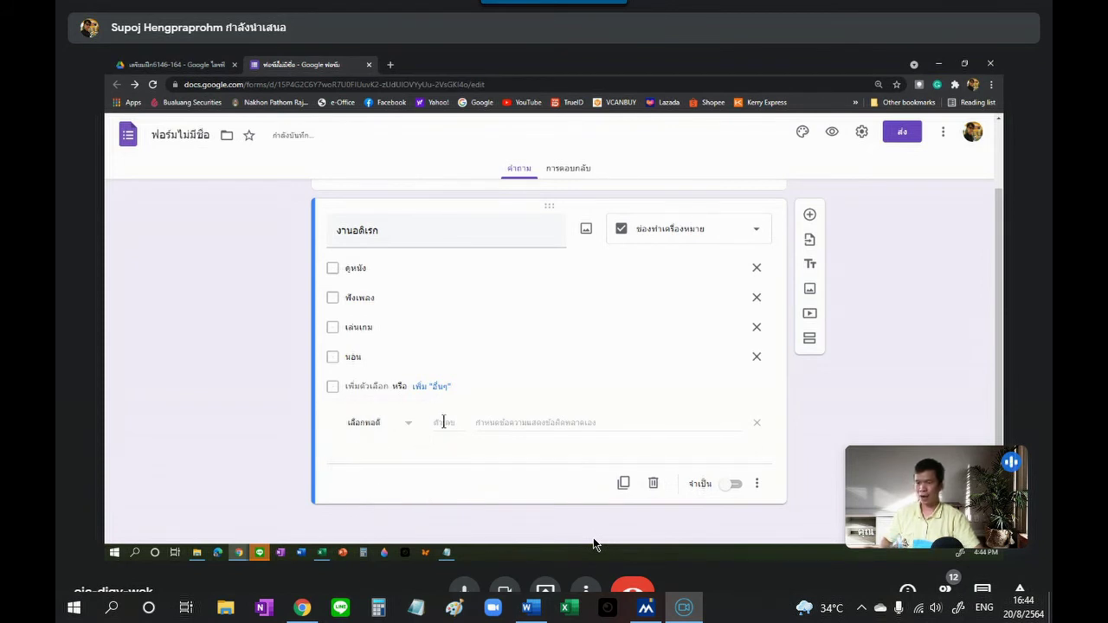
text(2)
click(466, 485)
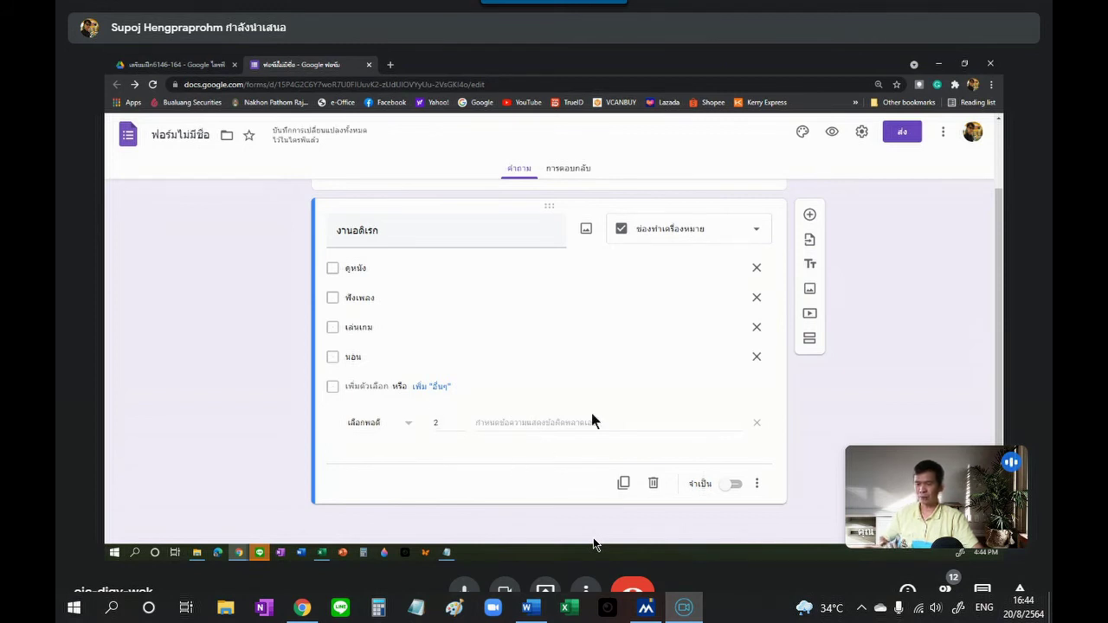
Step: Set the validation error message to ขอให้เลือกได้แค่ 2 รายการเท่านั้น
click(568, 424)
text(ชอให้ใส่)
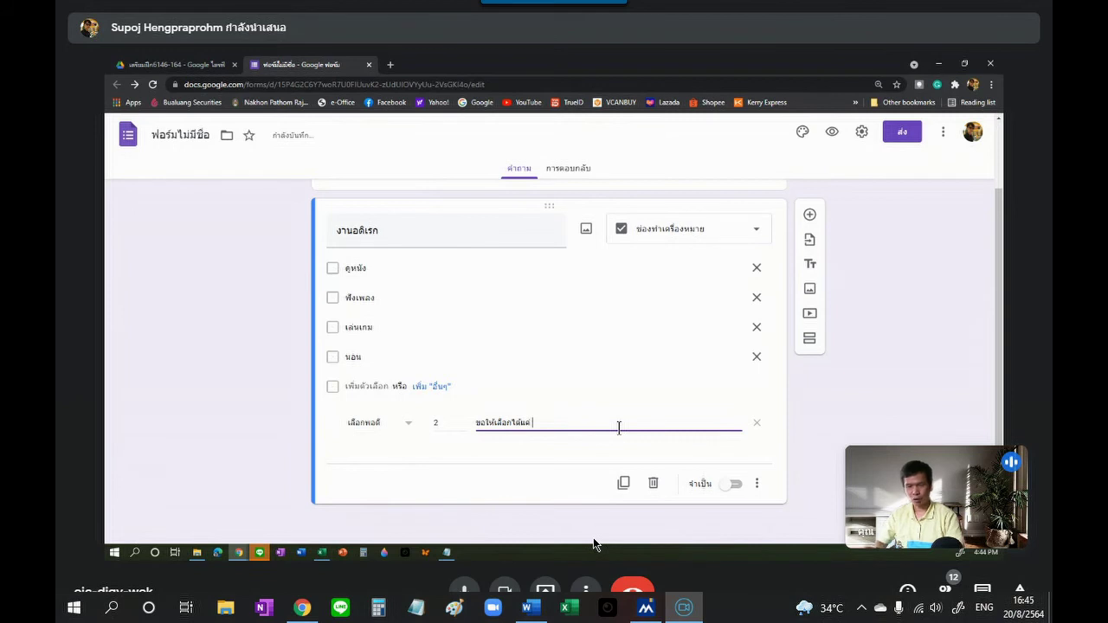
text(รายการ)
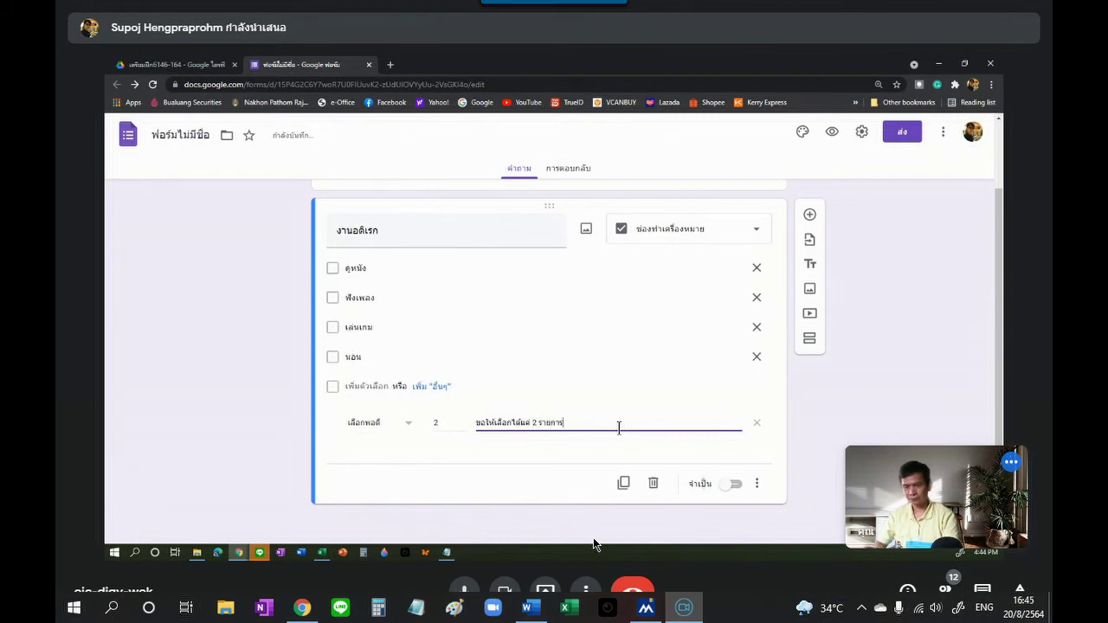
text(เพ)
text(่านั้น)
click(782, 433)
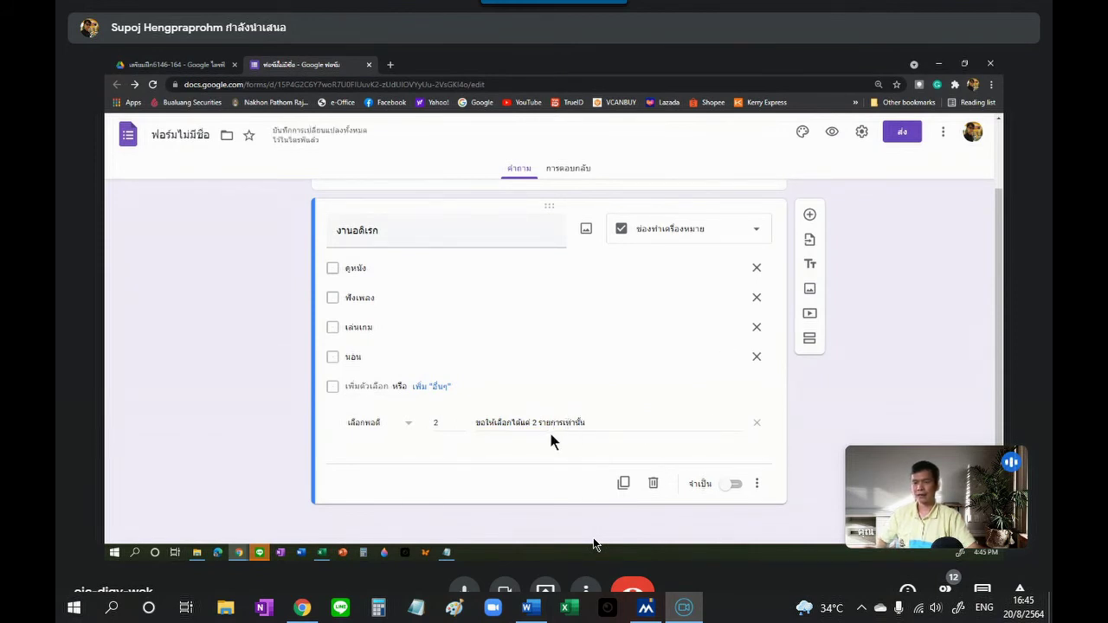
scroll(608, 367, up, 1)
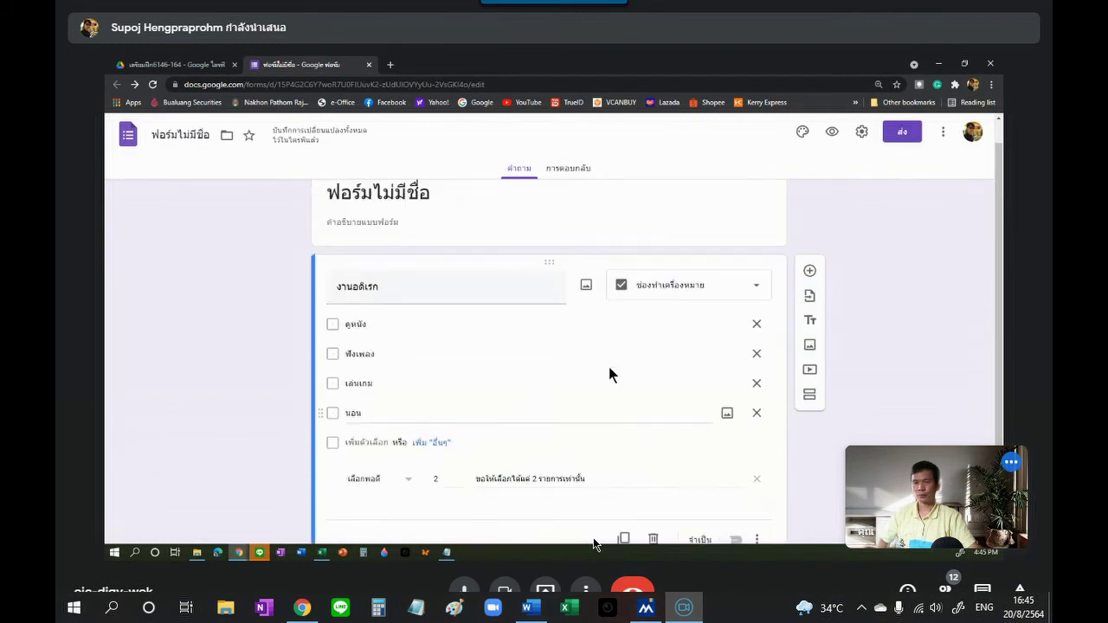
Step: In preview, try submitting with no boxes ticked and then with three ticked
click(832, 132)
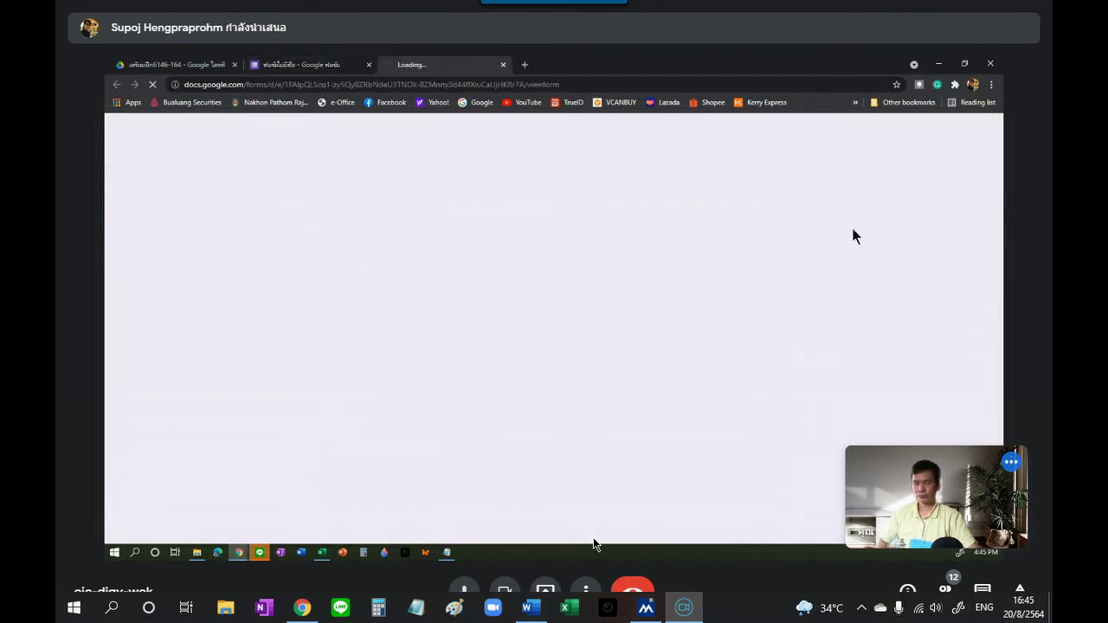
click(383, 350)
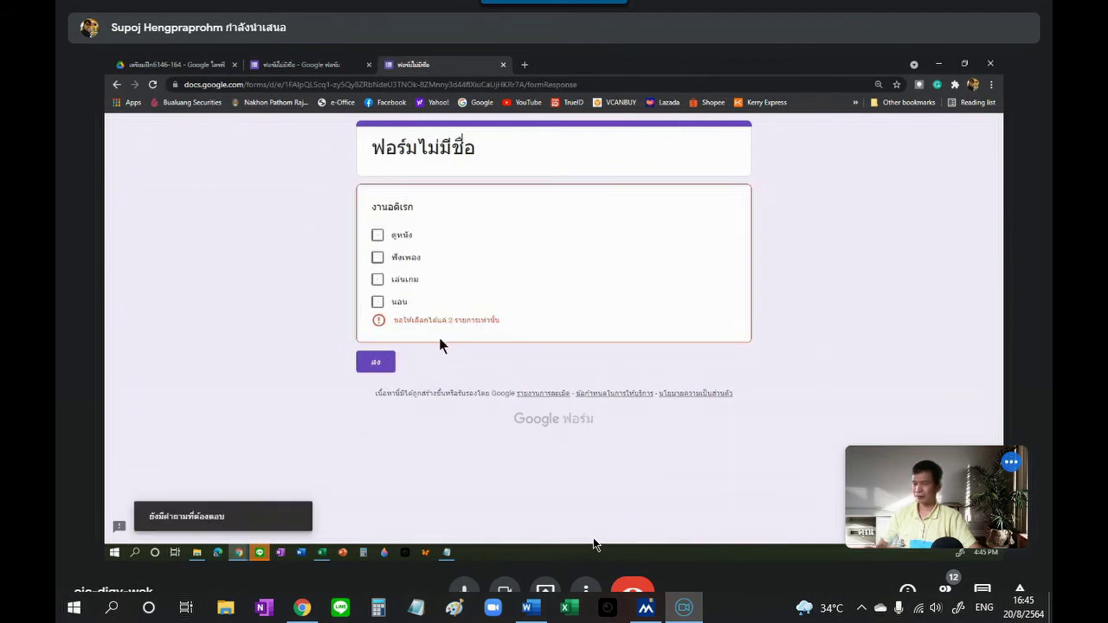
click(379, 236)
click(377, 279)
click(377, 302)
click(387, 368)
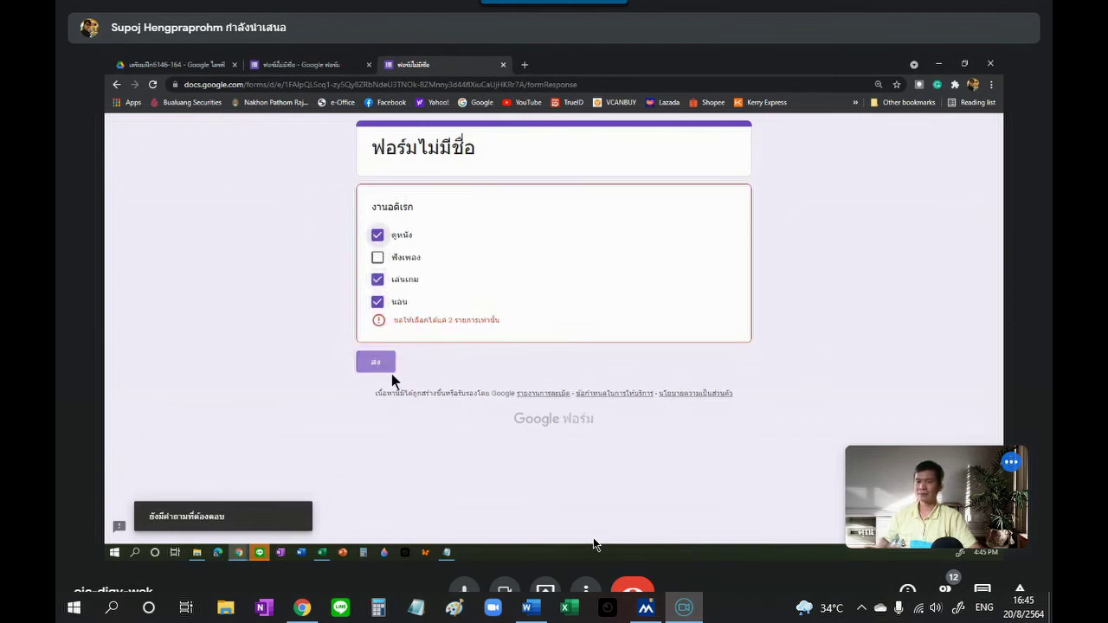
Step: Submit a valid response with exactly two hobbies ticked, then close the preview
click(377, 279)
click(378, 257)
click(377, 236)
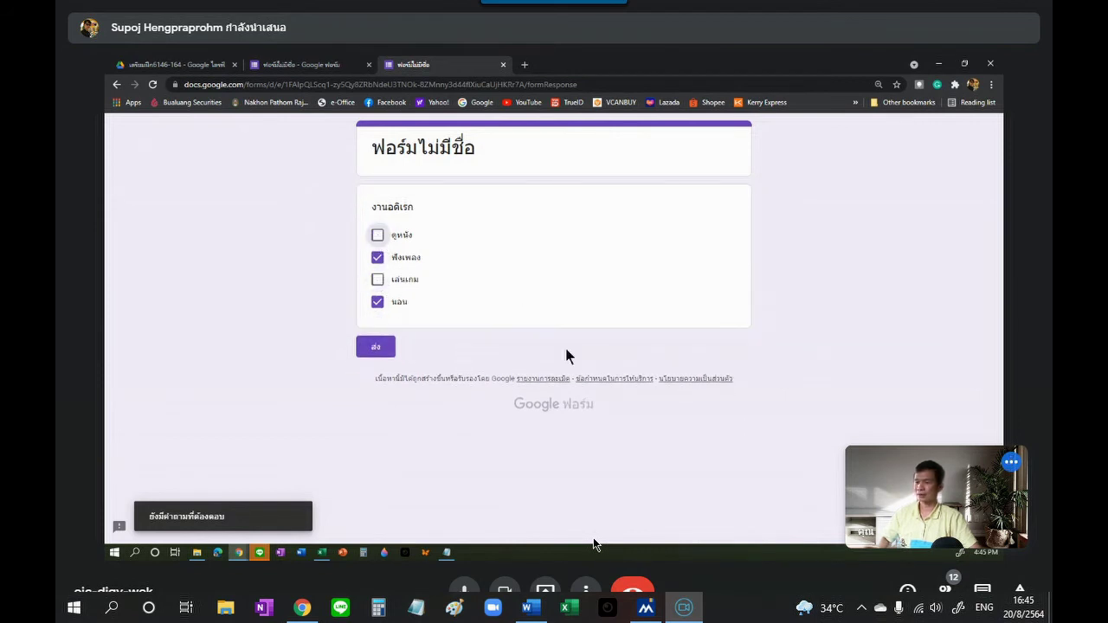
click(380, 348)
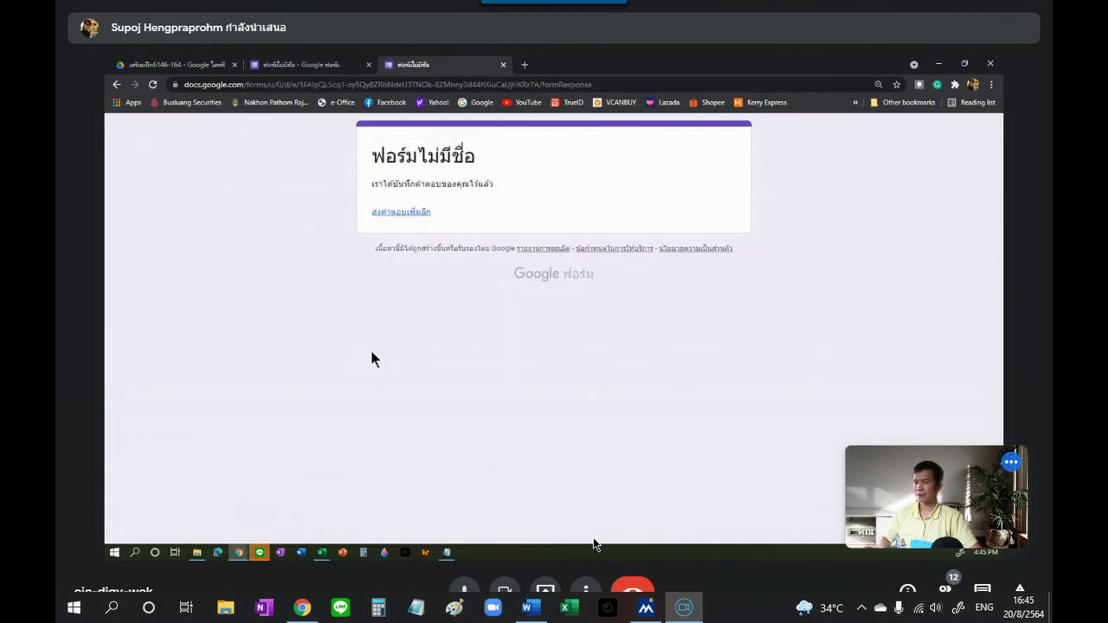
click(503, 65)
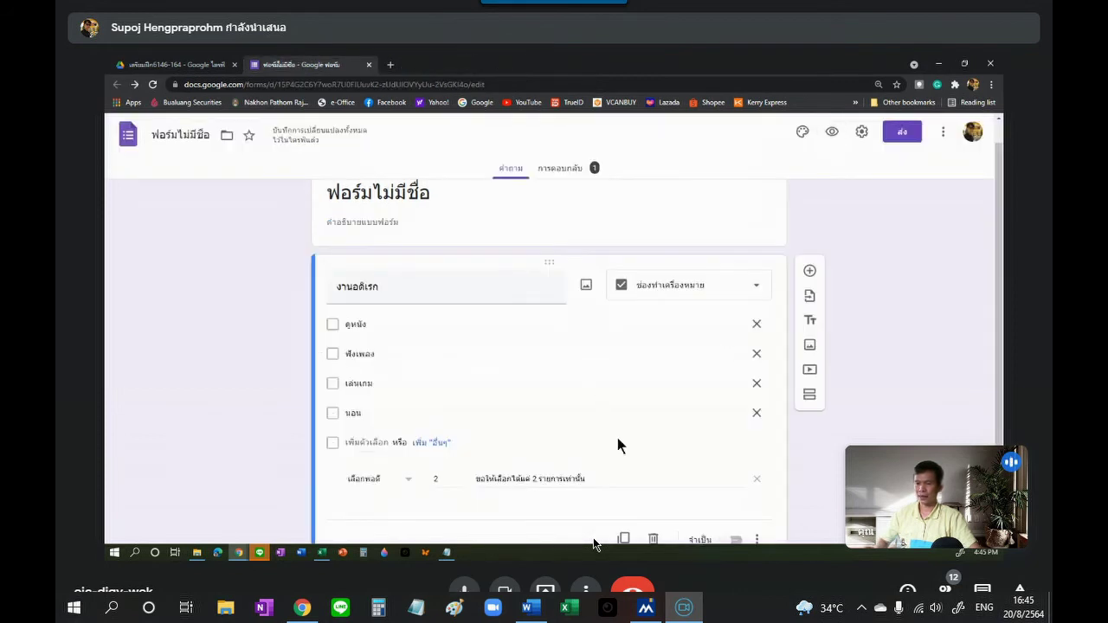
Step: Review the validation rule choices, keeping 'Select exactly' 2 unchanged
click(409, 485)
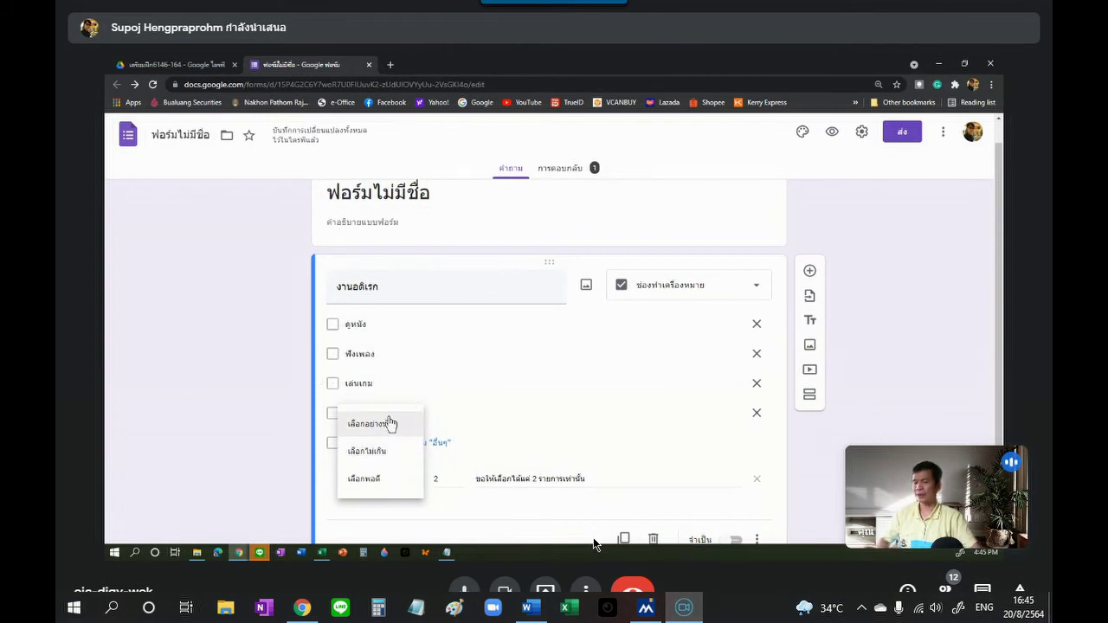
click(771, 457)
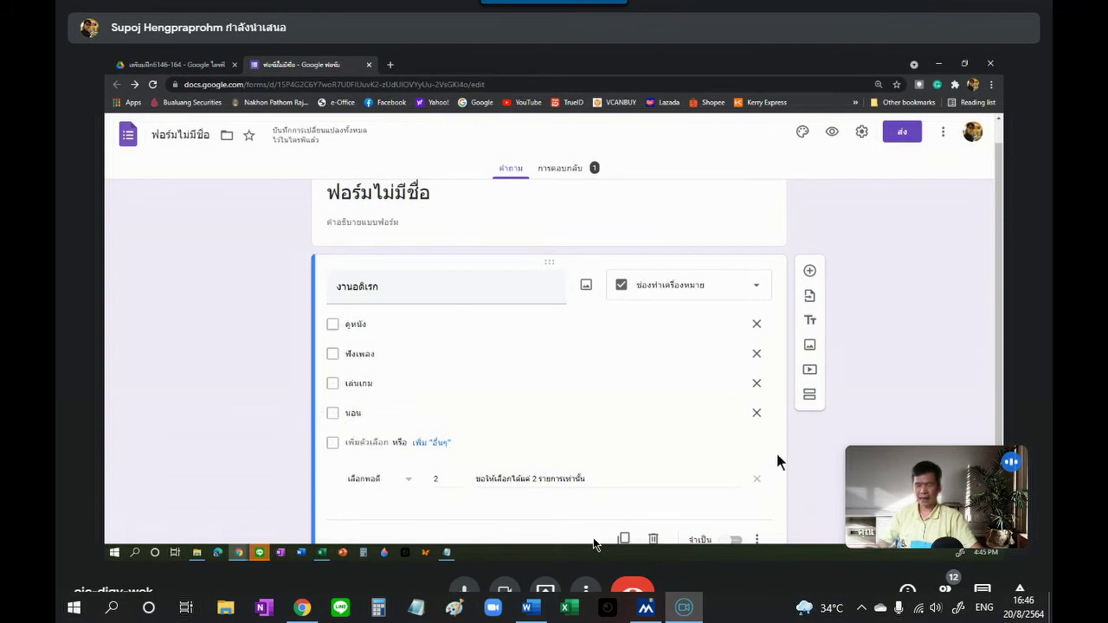
scroll(777, 455, down, 1)
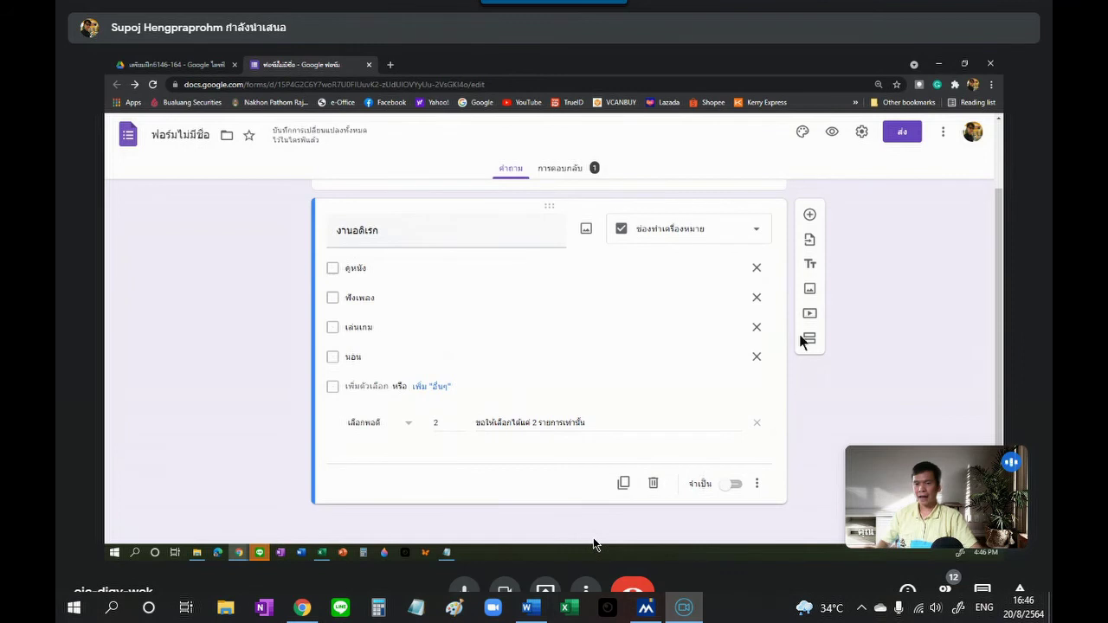
click(758, 235)
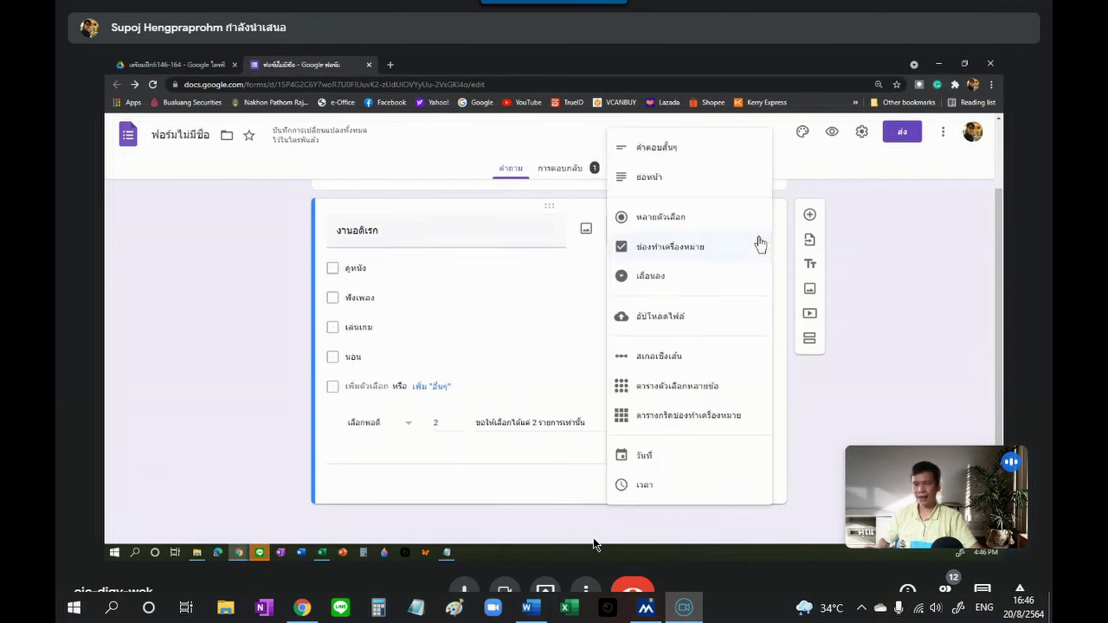
Step: Make the question a dropdown (เลื่อนลง) with section jumps, leaving ดูหนัง on the next section
click(667, 284)
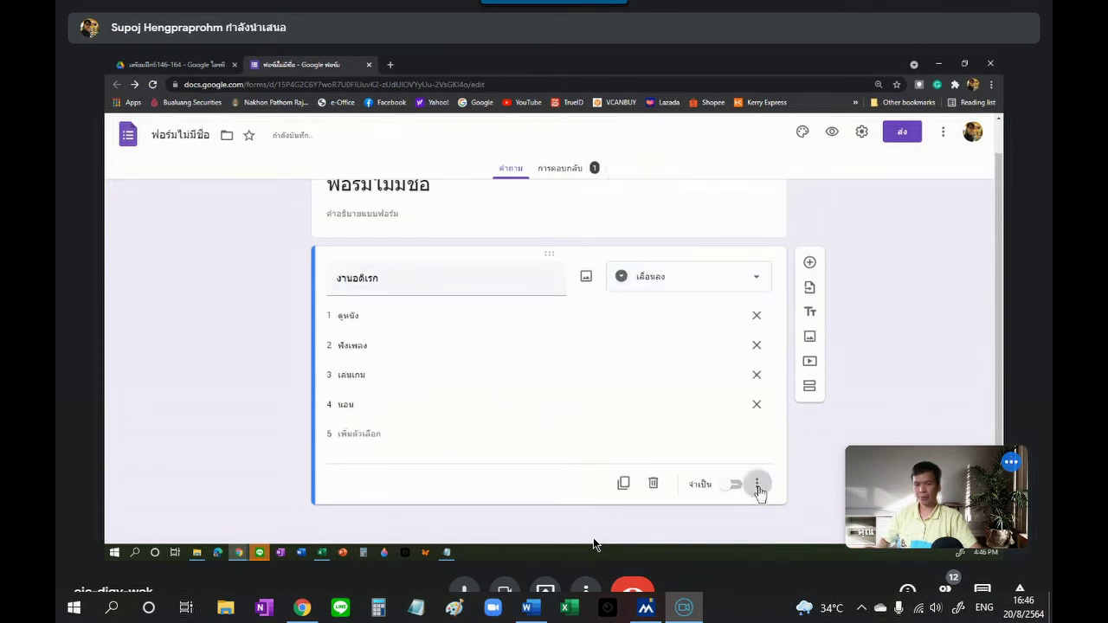
click(759, 485)
click(837, 481)
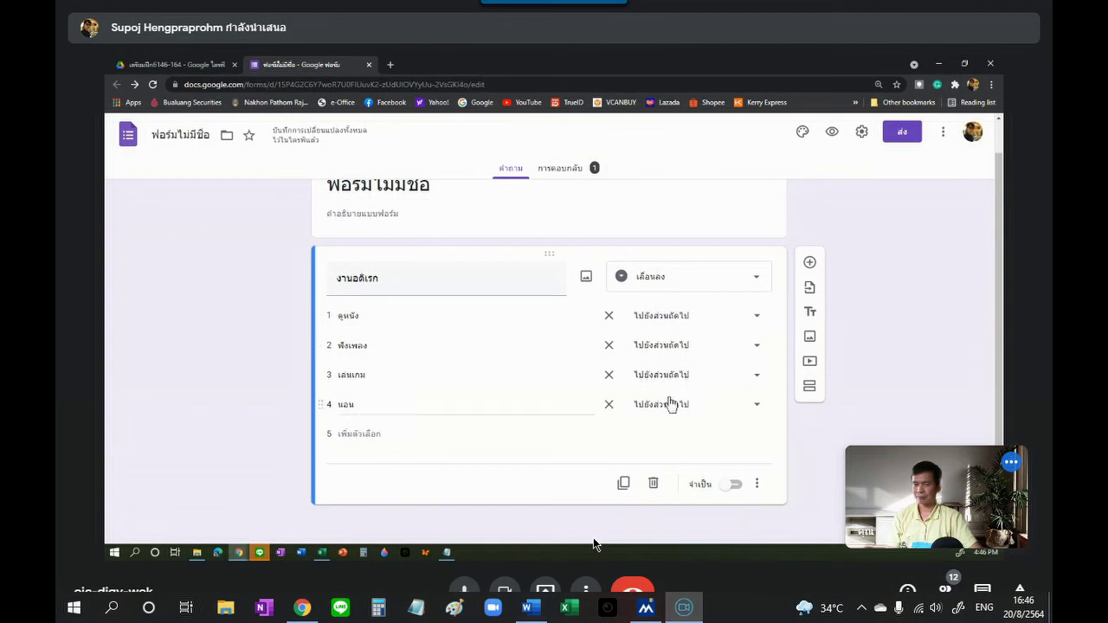
click(758, 318)
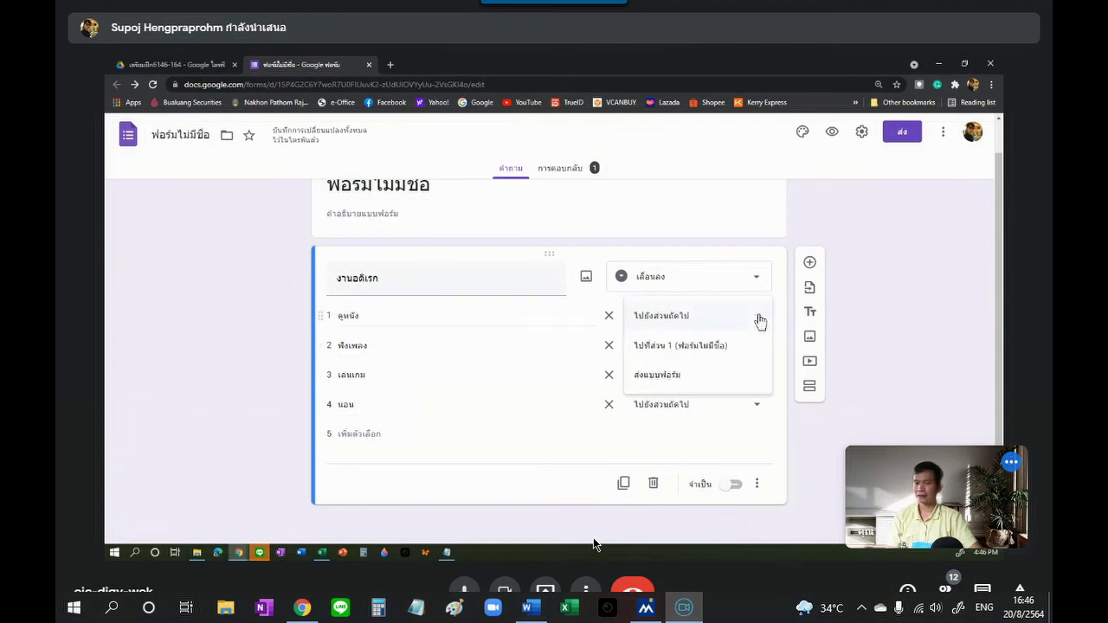
click(759, 317)
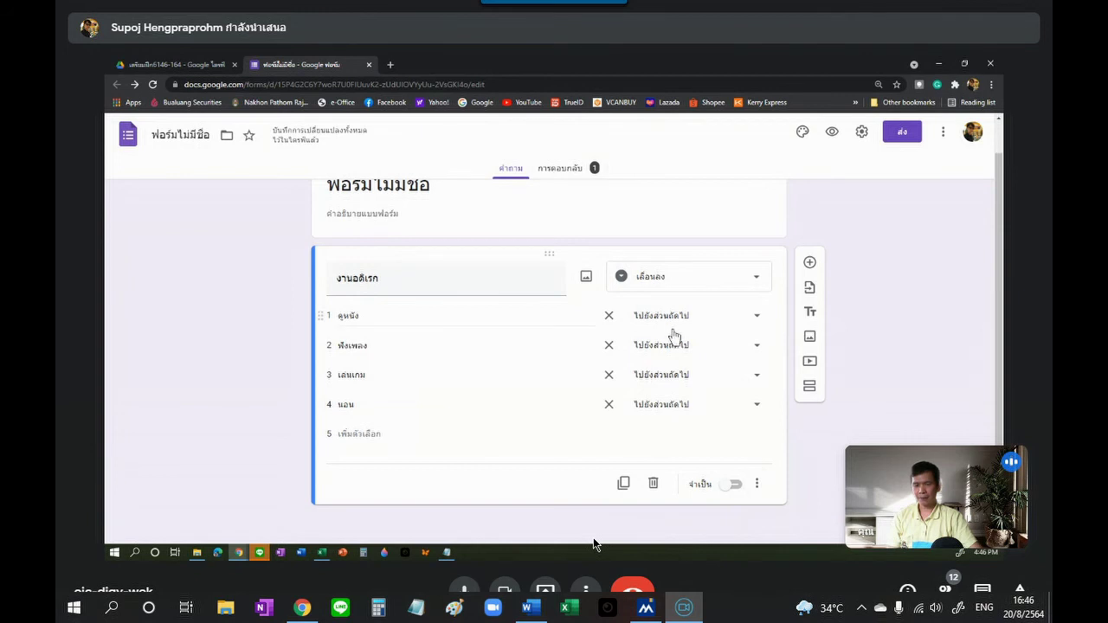
click(762, 282)
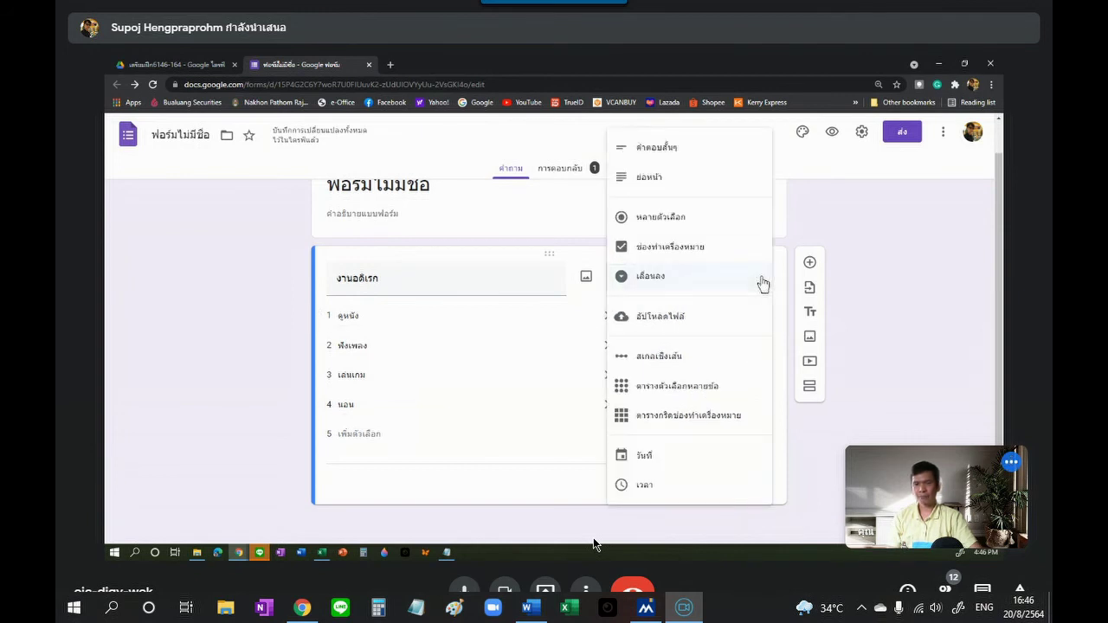
Step: Switch the งานอดิเรก question to File upload (1 file, 10 MB) and add a blank description line
click(684, 324)
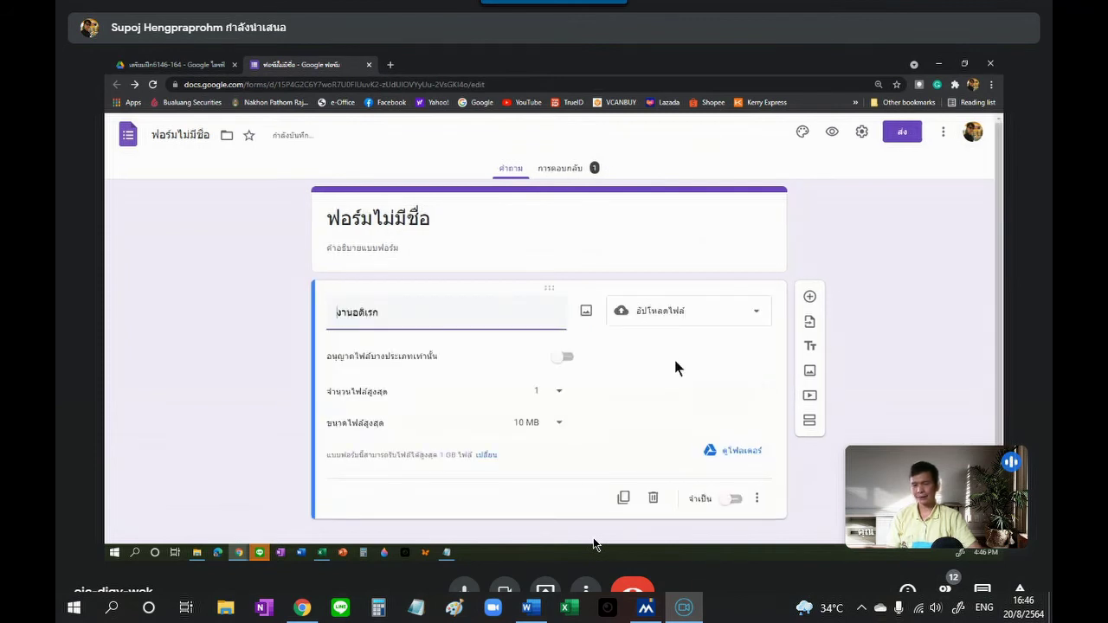
click(757, 499)
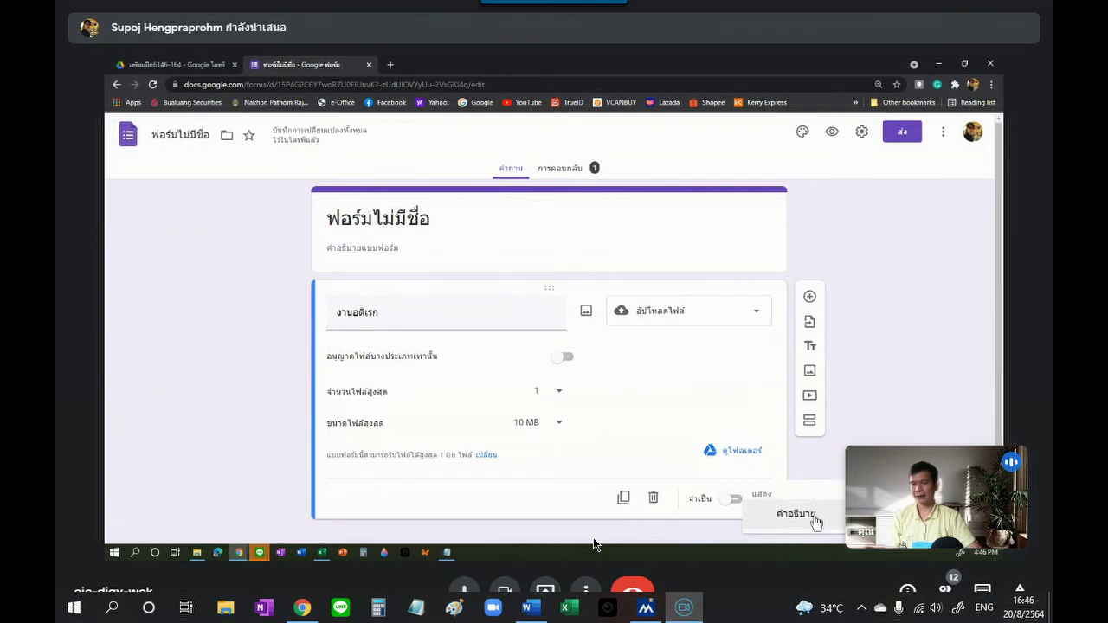
click(798, 517)
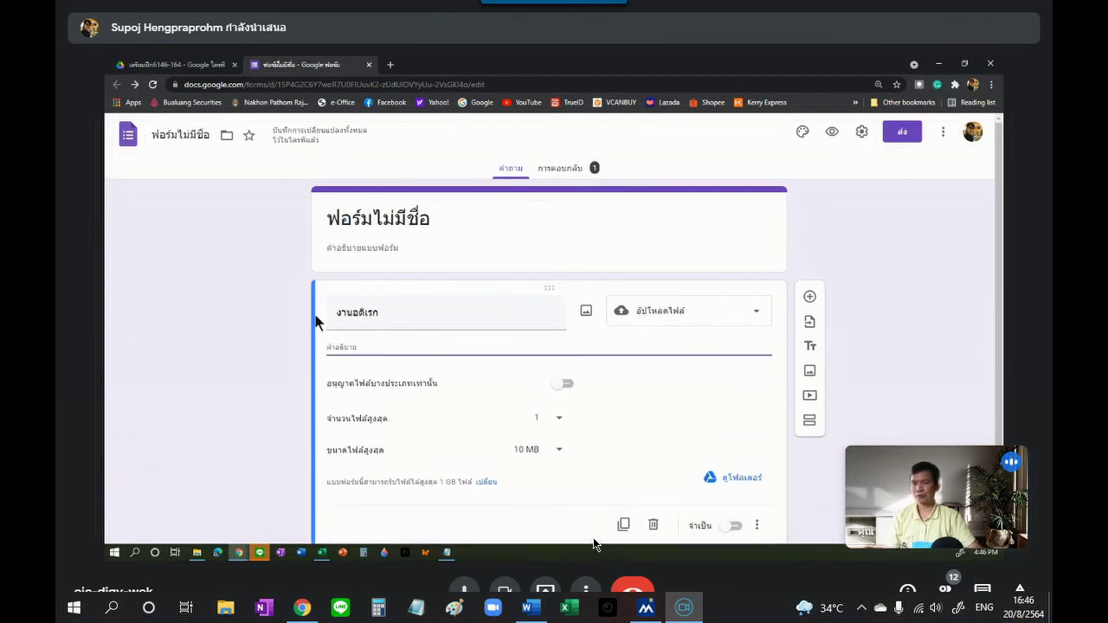
text(หกดหดหดฟ)
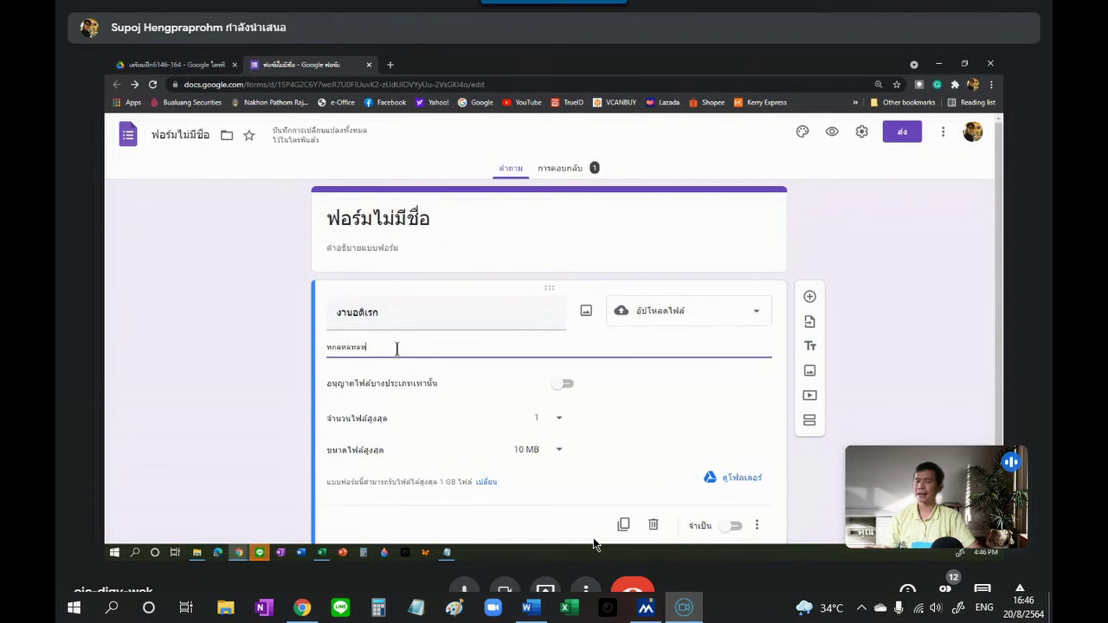
drag(393, 349, 310, 351)
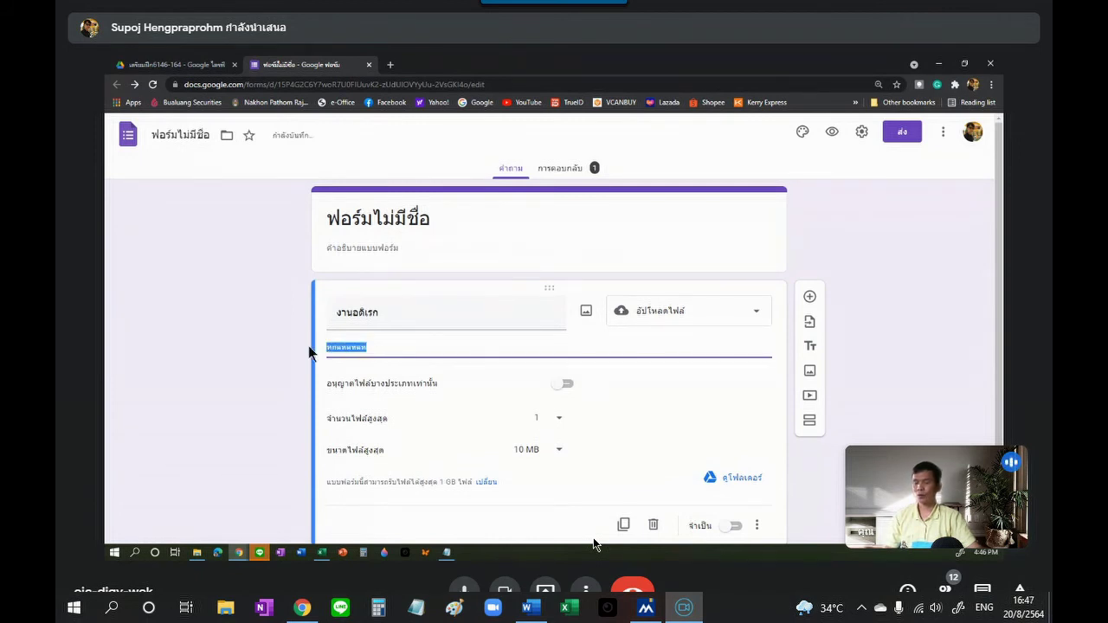
key(BackSpace)
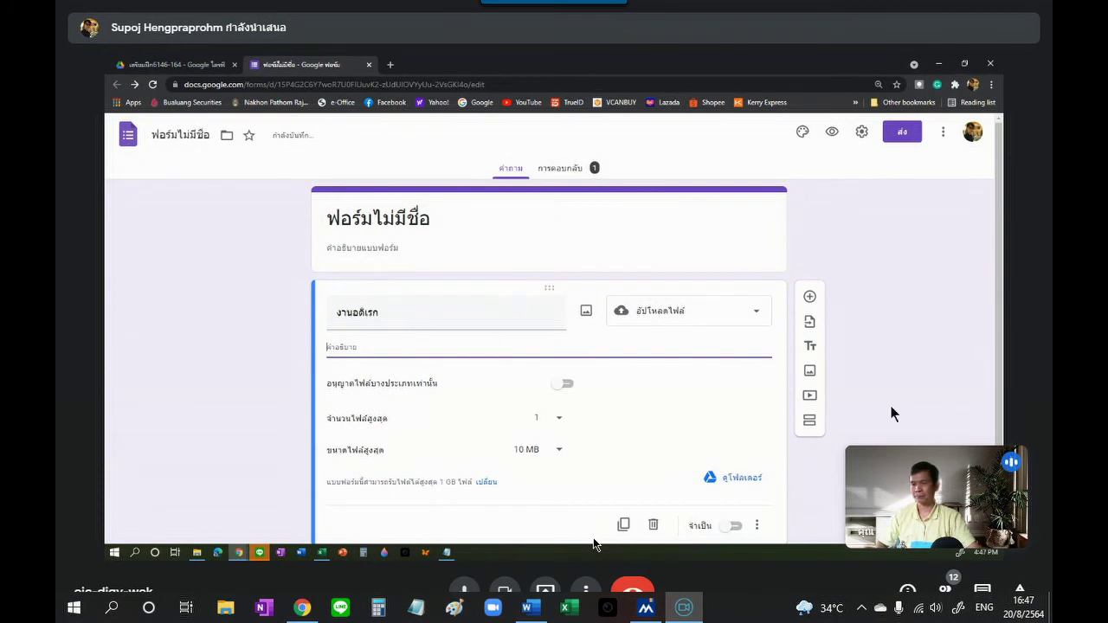
click(765, 323)
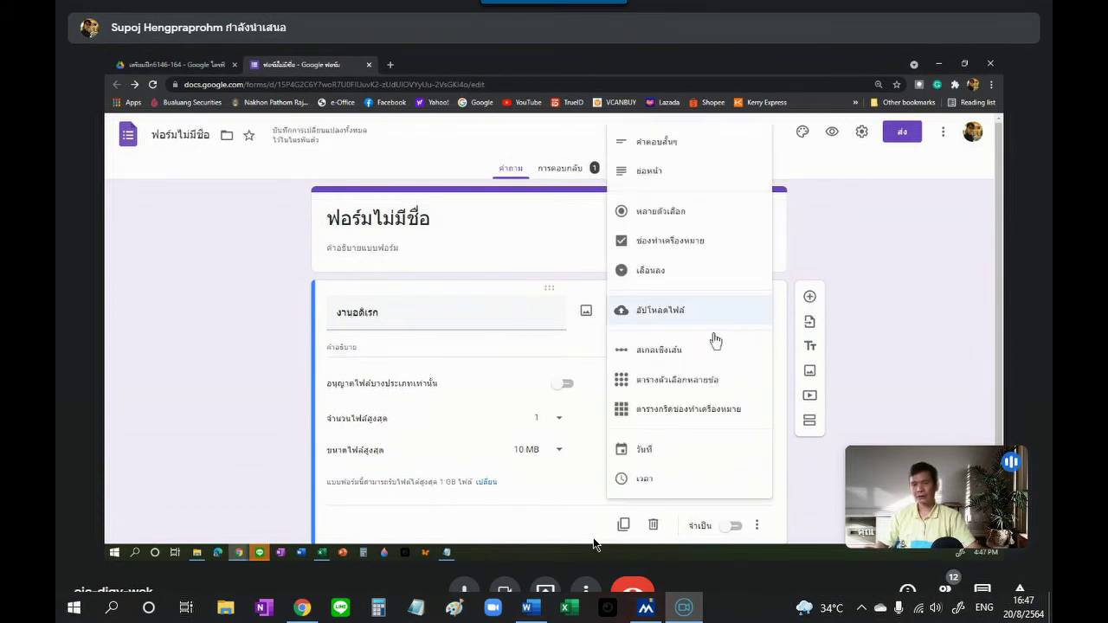
Step: Try the question as a 1-to-5 linear scale, then make it a multiple-choice grid
click(671, 355)
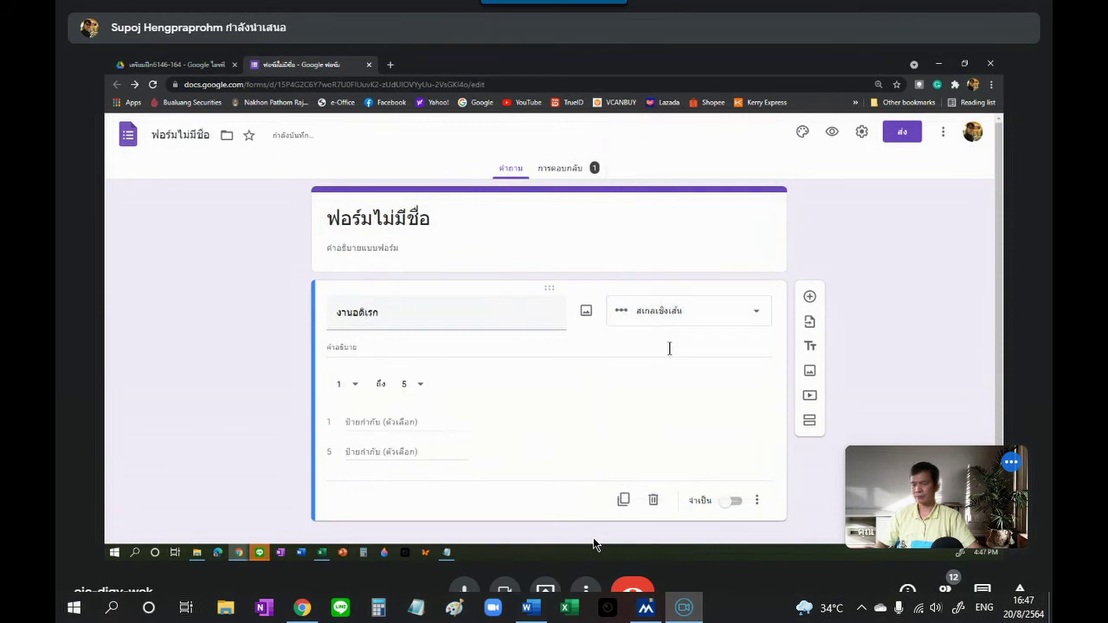
click(757, 501)
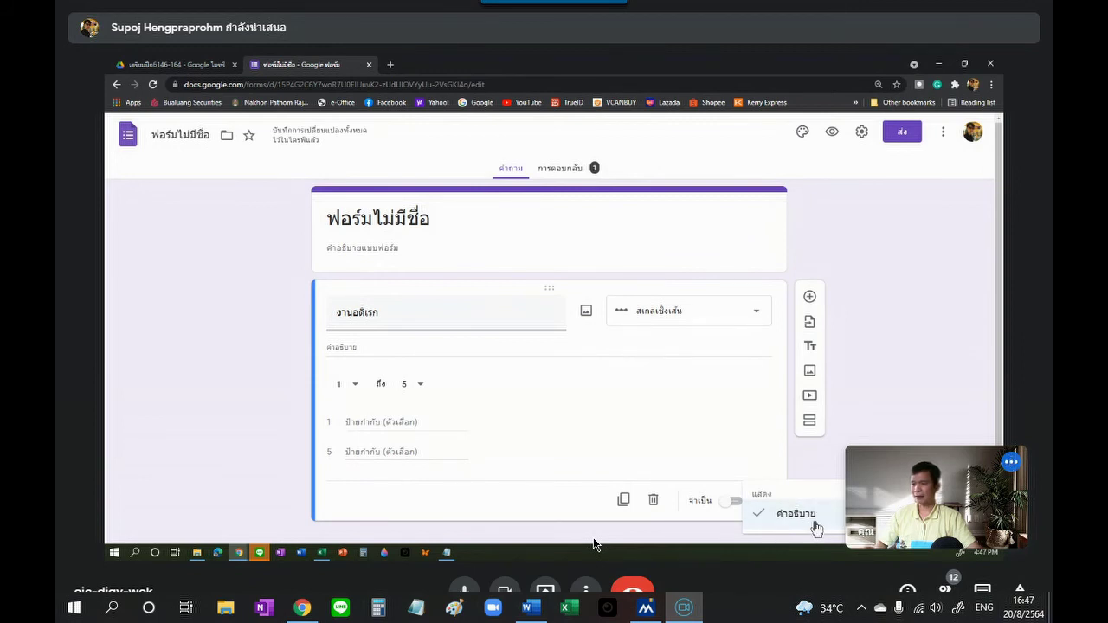
click(759, 317)
click(758, 318)
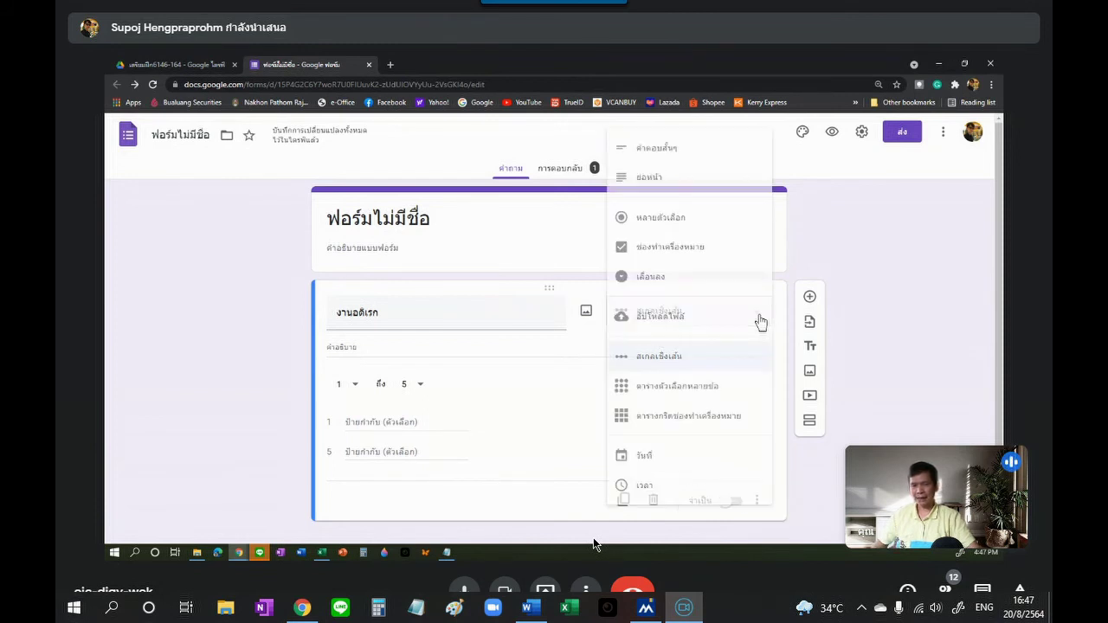
click(675, 396)
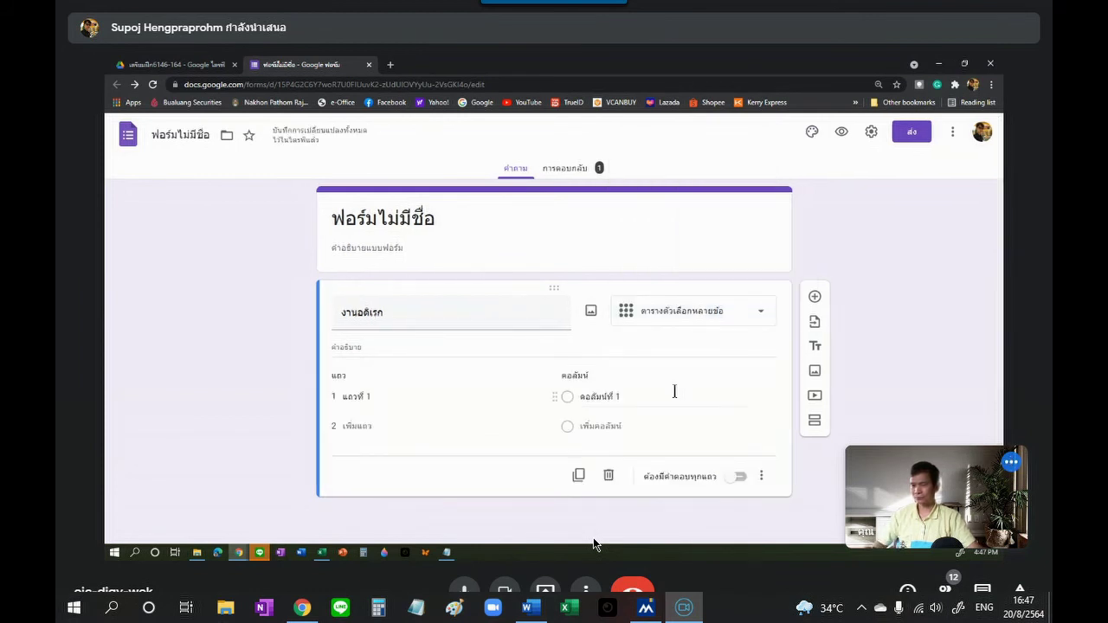
Step: Open the ⋮ extra options menu on the multiple-choice grid question
click(762, 476)
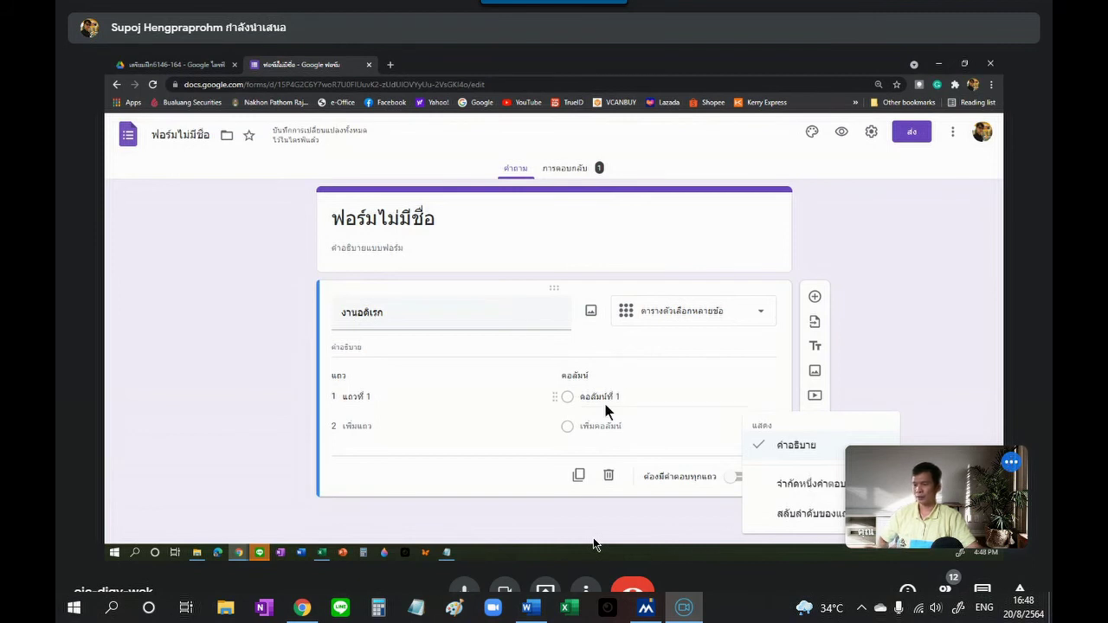
Step: Label the grid rows นาย a, นาย b and นาย c
click(353, 395)
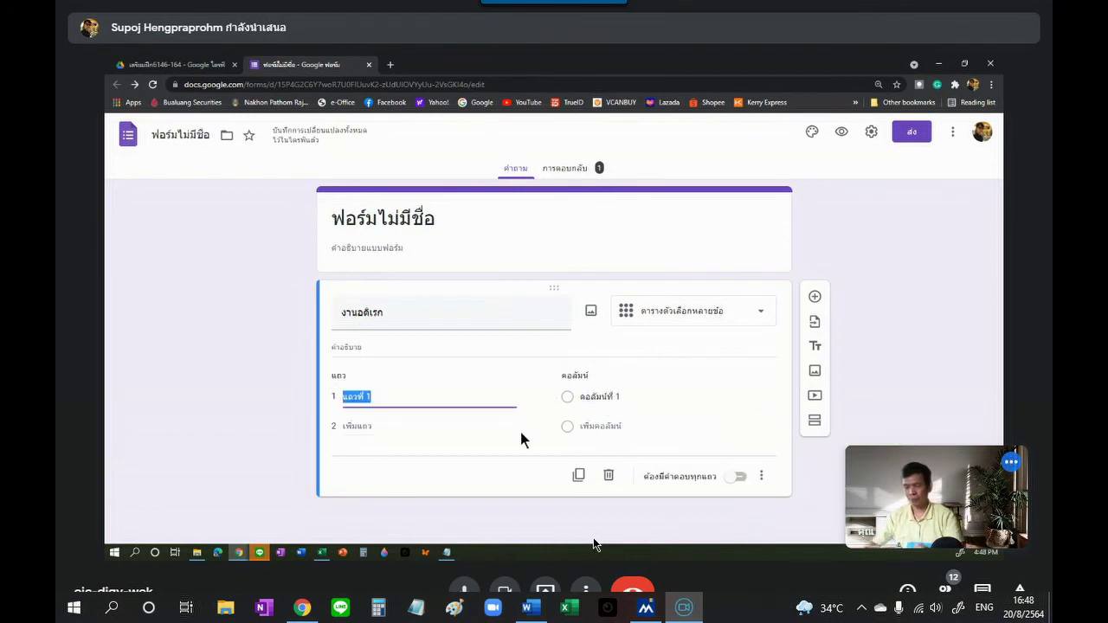
text(นาย)
text( a)
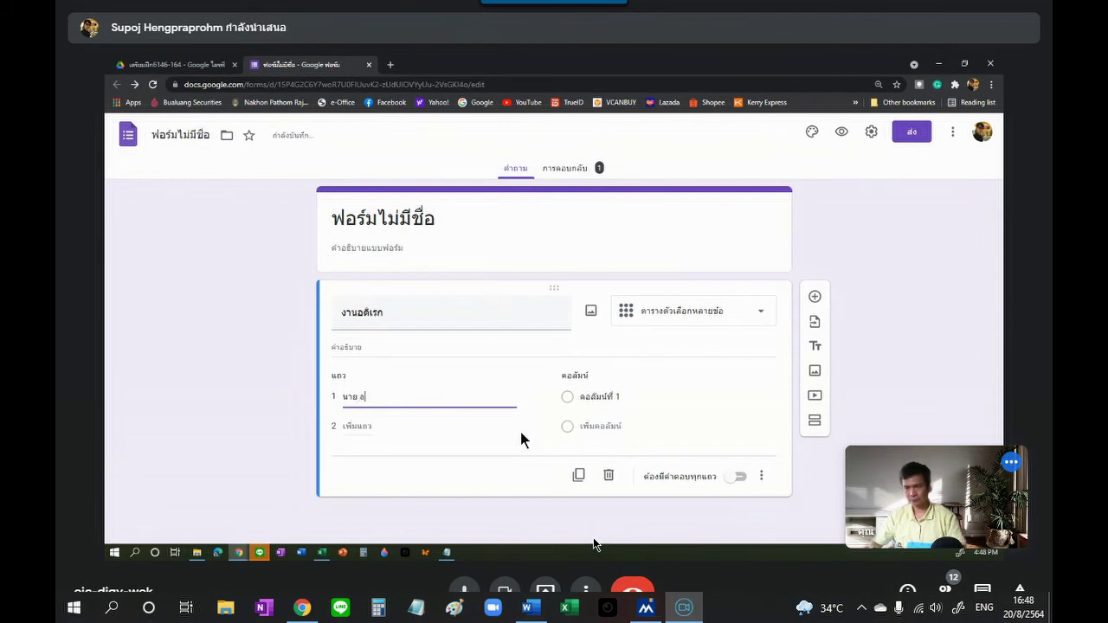
key(Return)
text(นาย b)
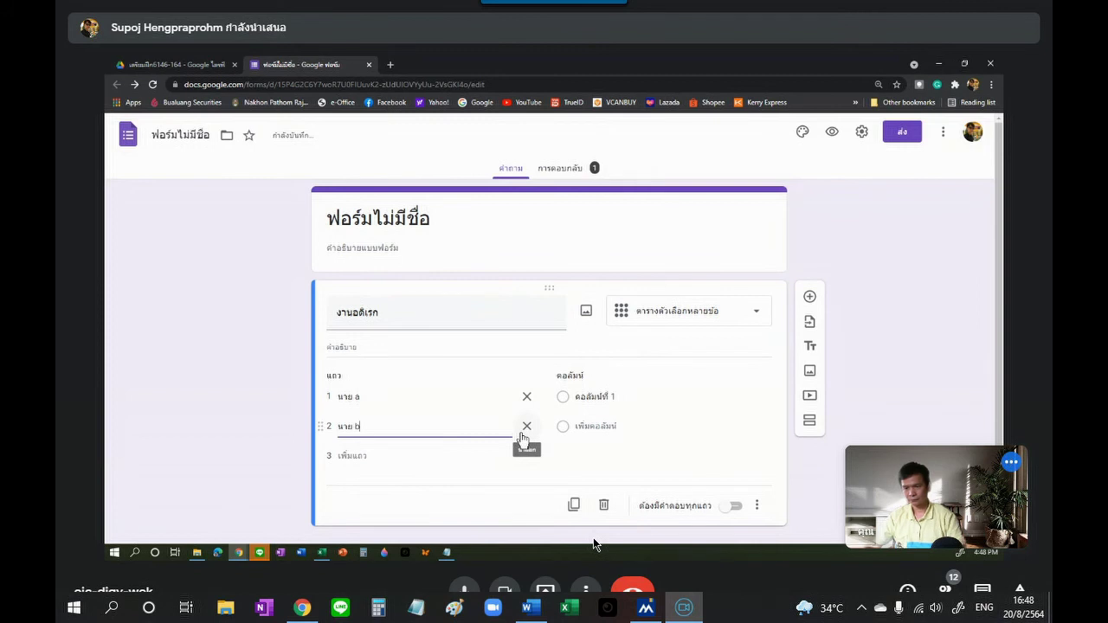
key(Return)
text(okp)
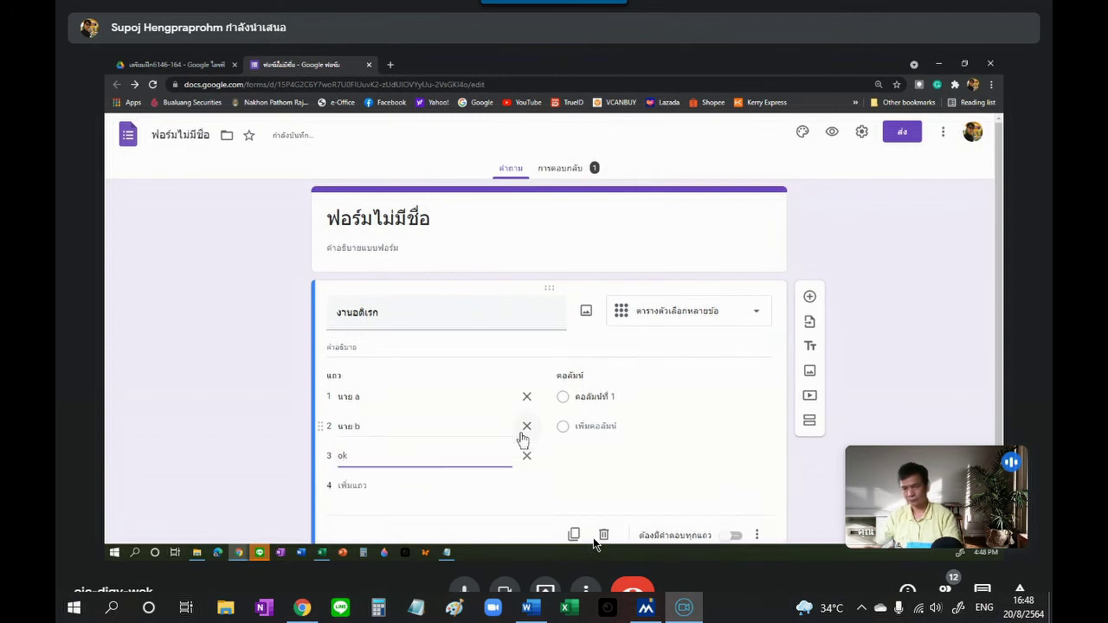
key(BackSpace)
key(BackSpace)
text(นาย c)
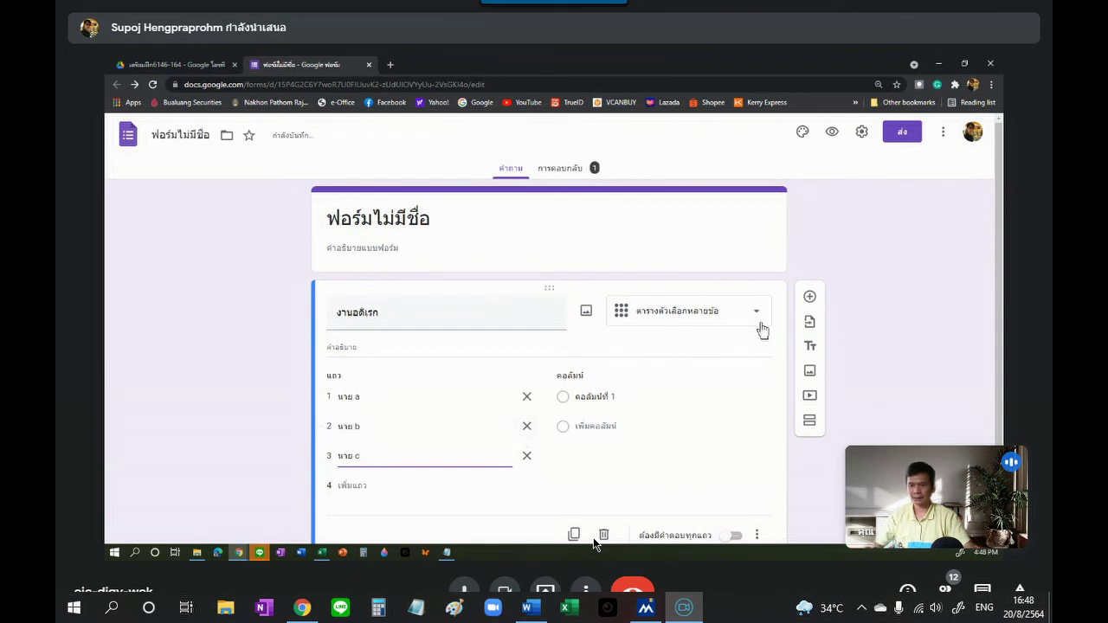
Step: Label the grid columns งาน 1, งาน 2 and งาน 3
click(593, 396)
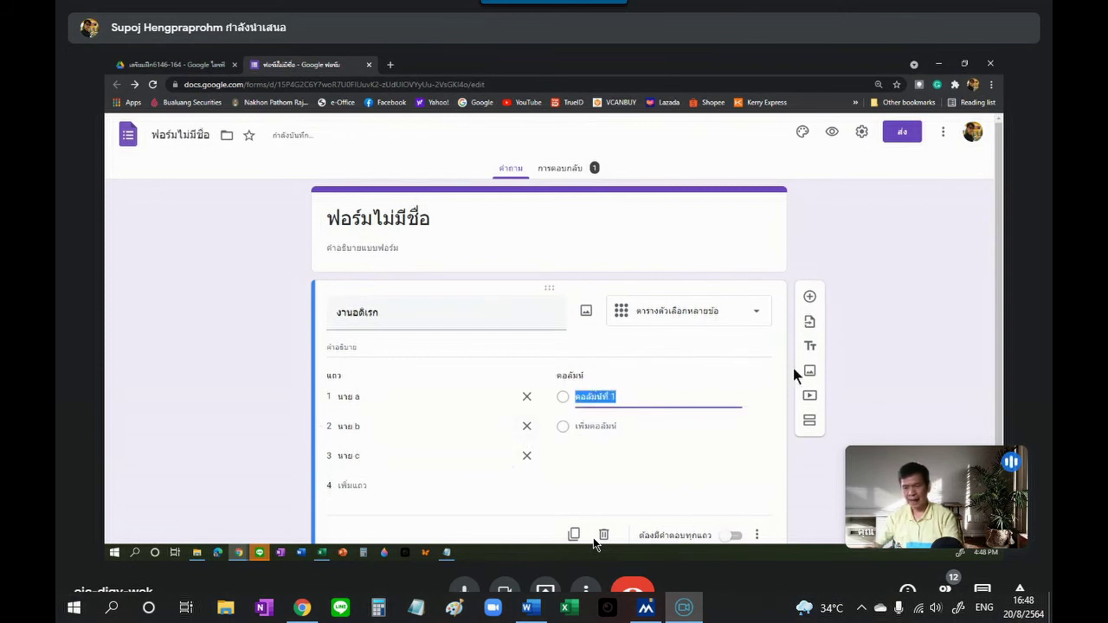
text('ko)
text(งาน)
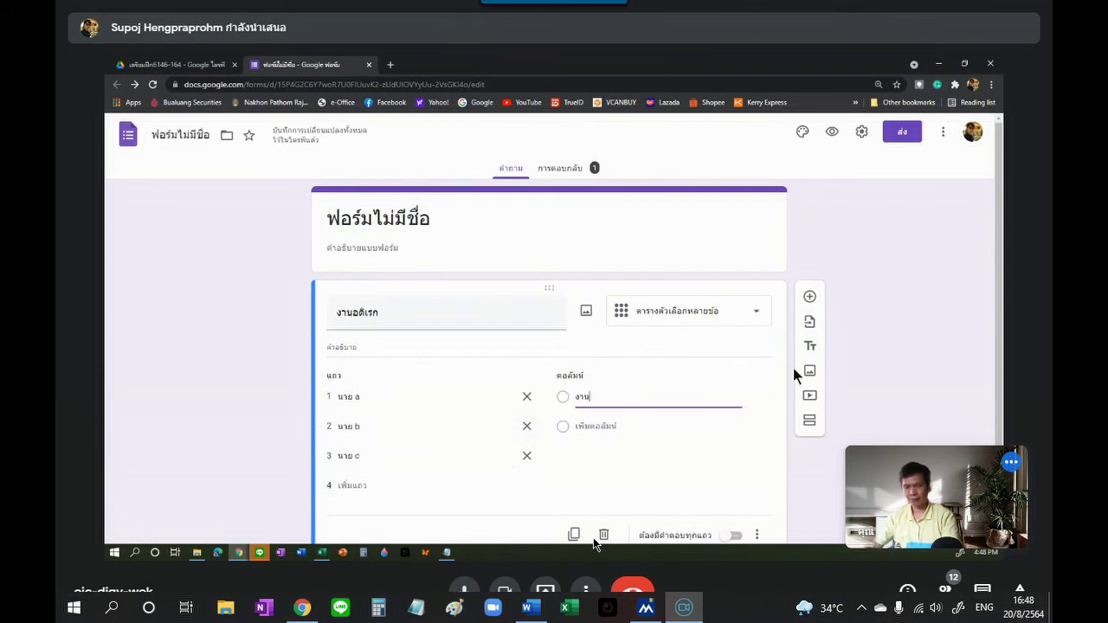
text( 1)
key(Return)
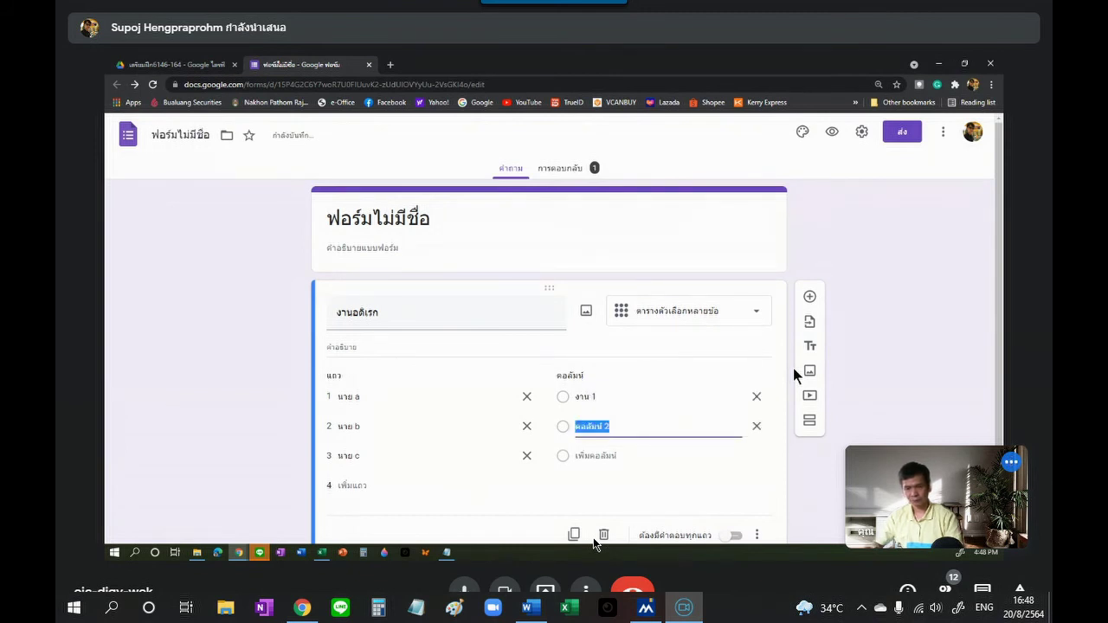
text(งาน 2)
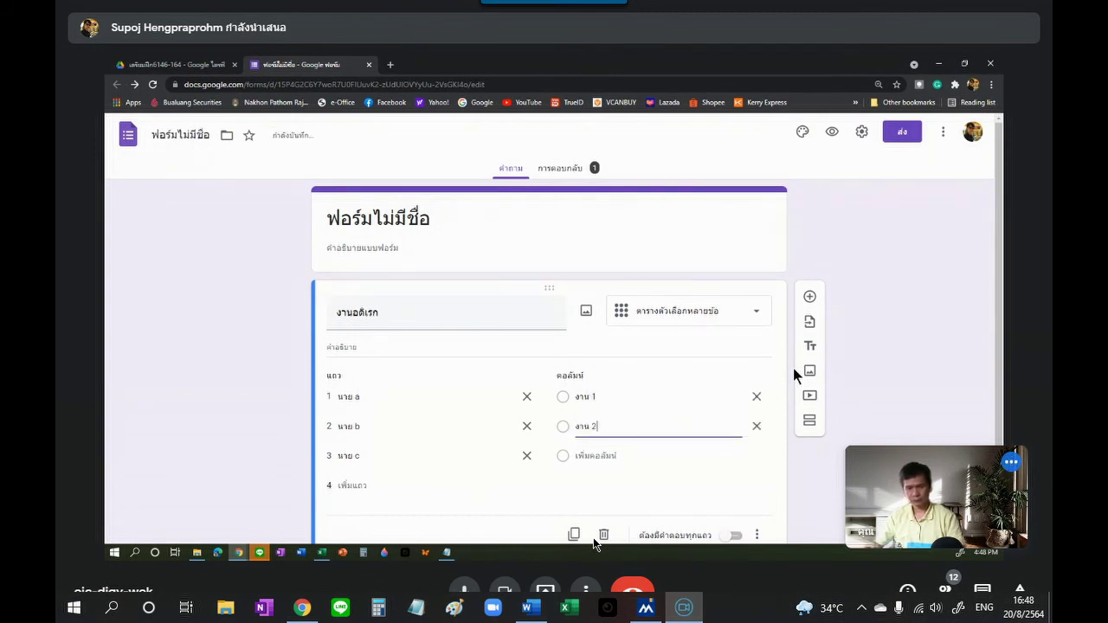
key(Return)
text(งาน)
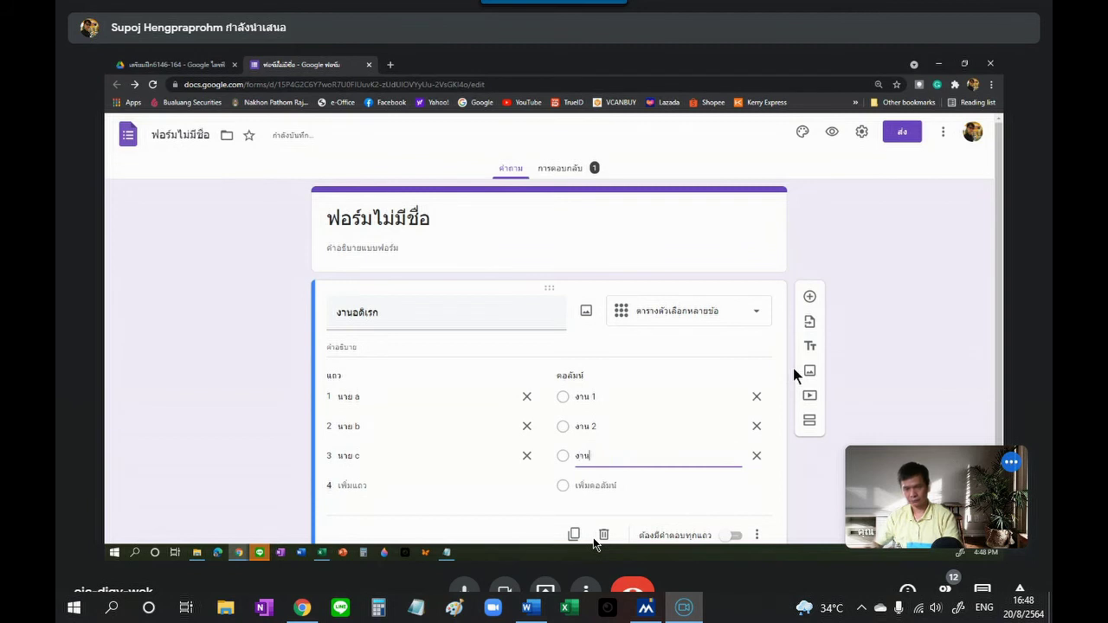
text( 3)
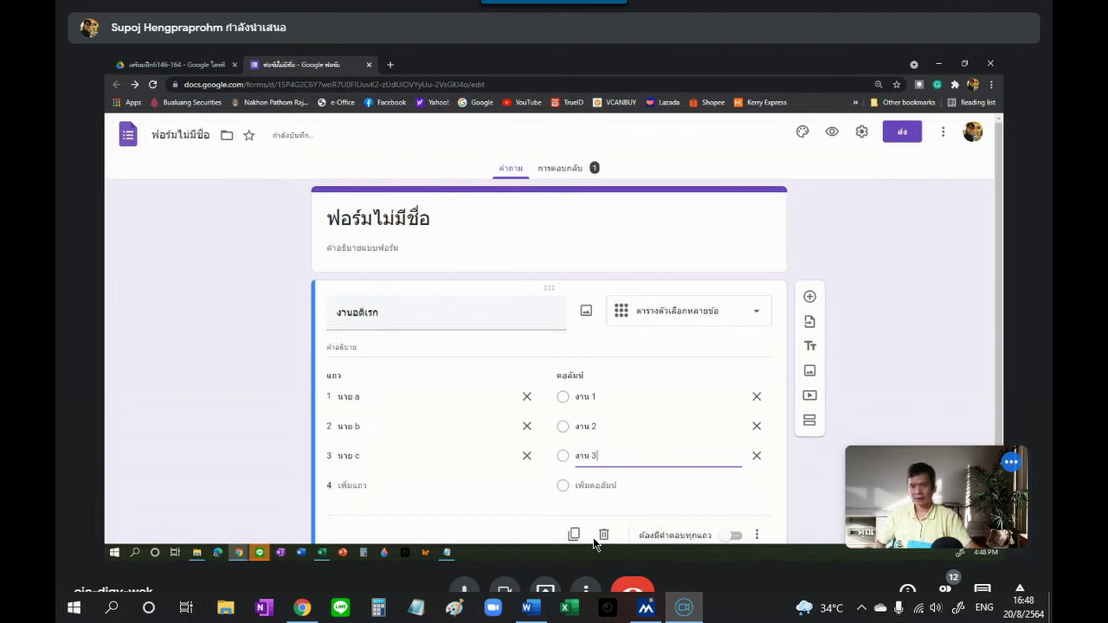
click(785, 494)
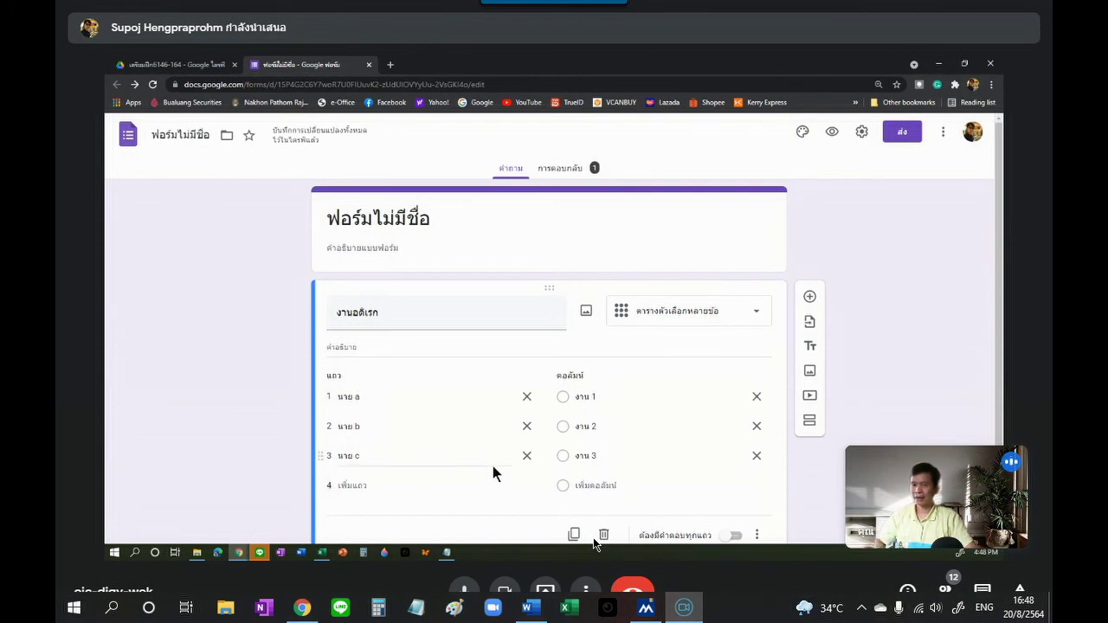
scroll(791, 446, down, 1)
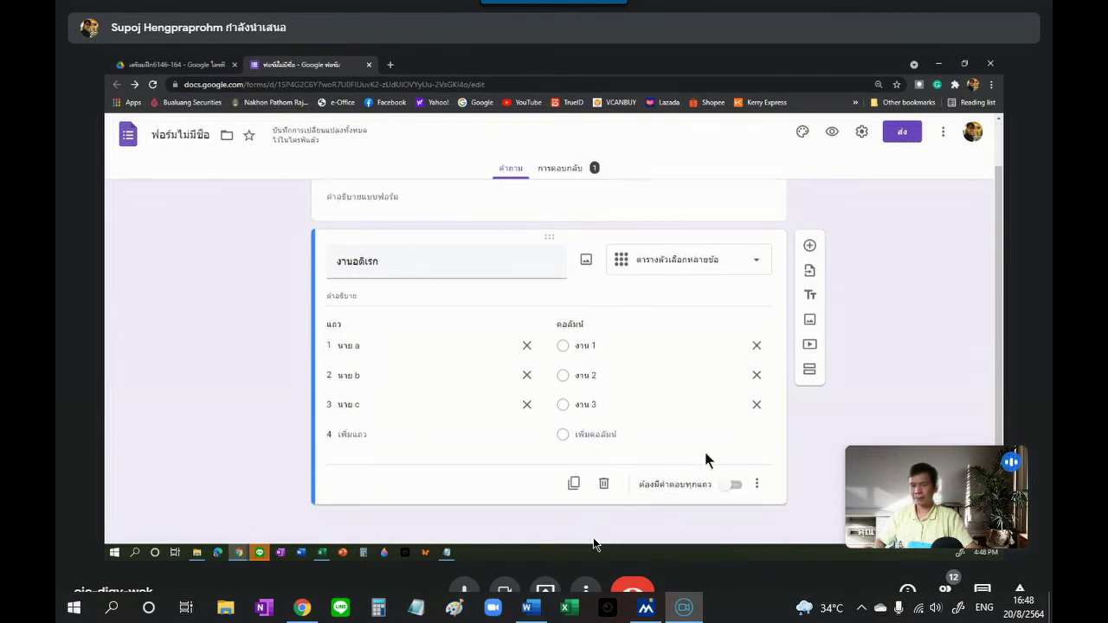
Step: Preview the form, submit a test response choosing งาน 1 for every row, and close the preview
click(831, 133)
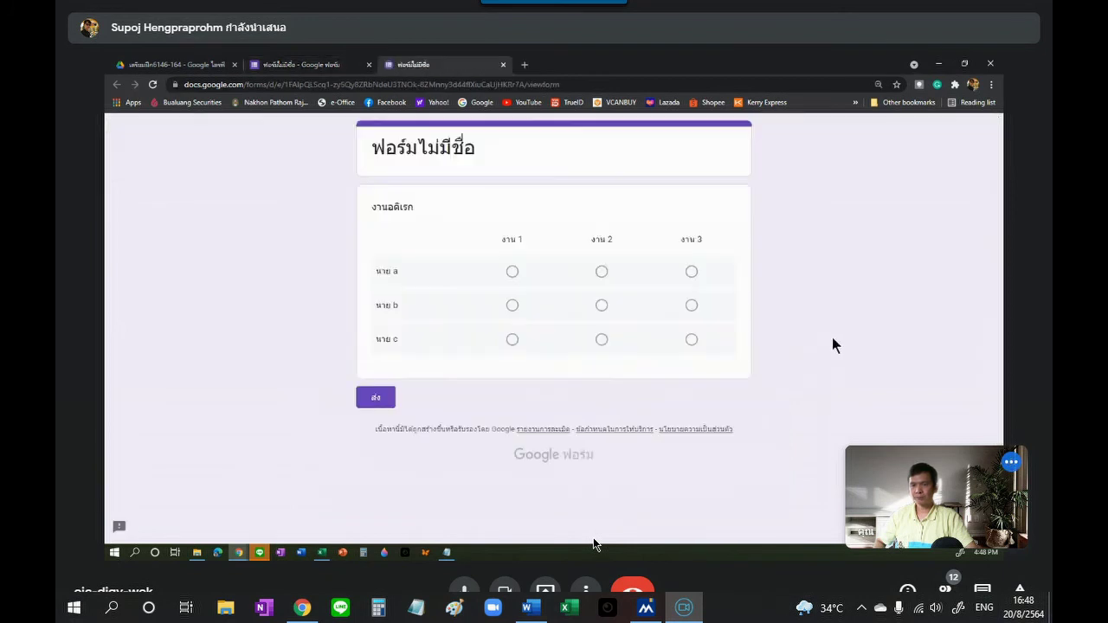
click(512, 272)
click(512, 306)
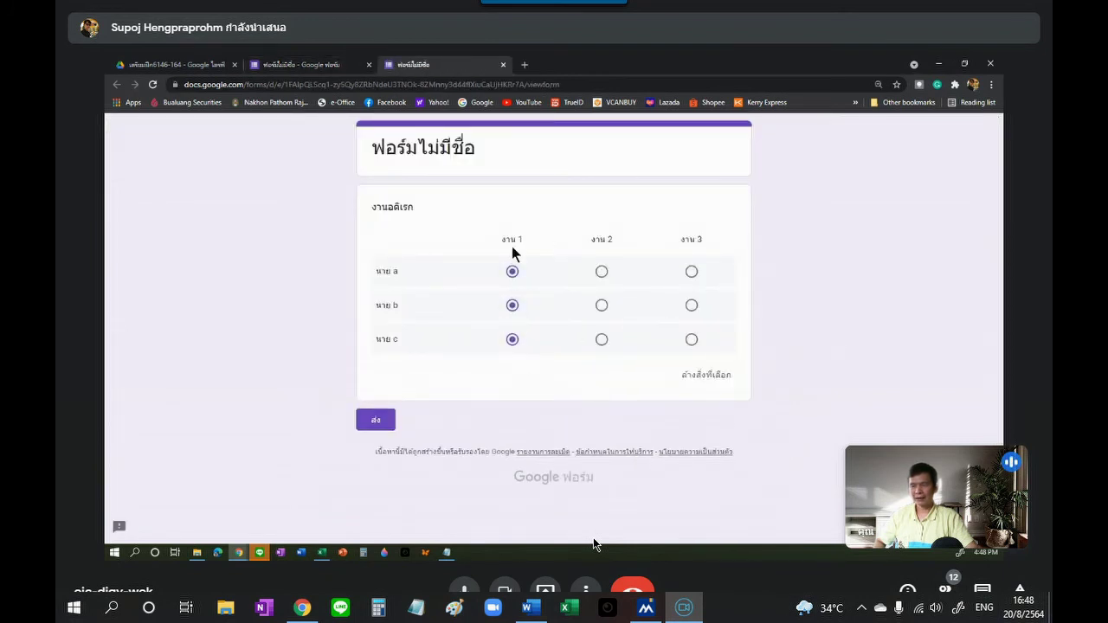
click(377, 423)
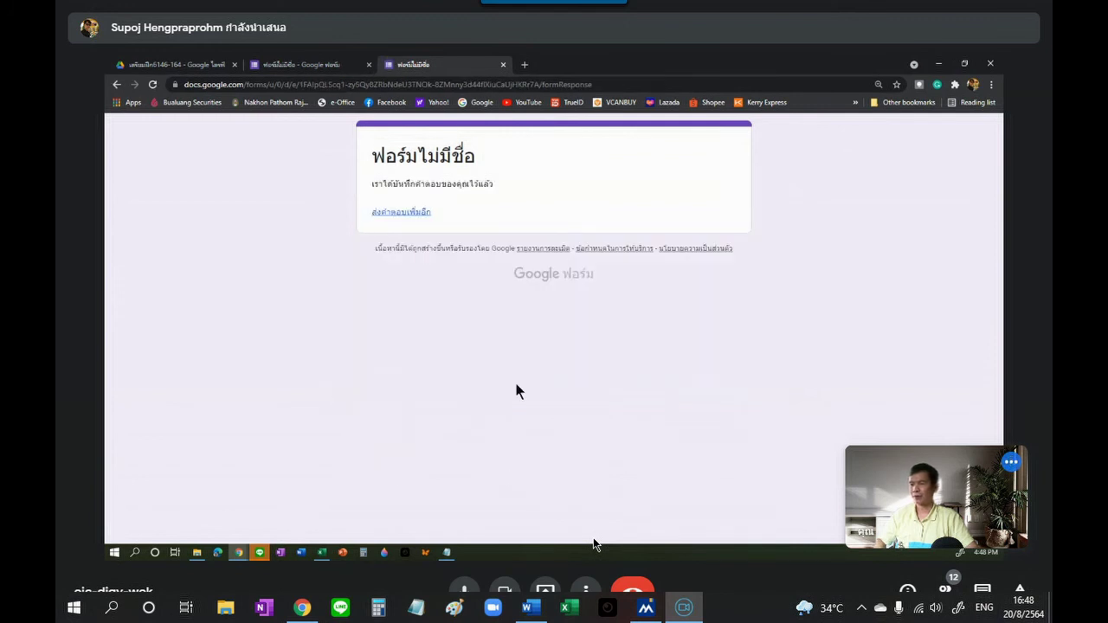
click(505, 64)
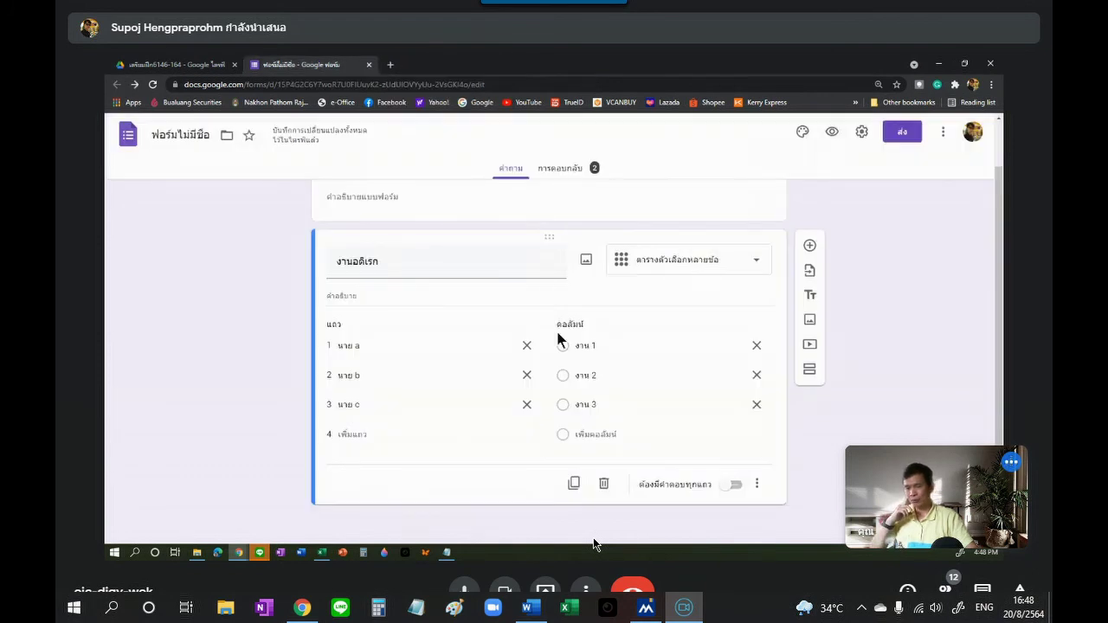
Step: Turn on 'Limit to one response per column' for the grid question and confirm its checkmark
click(757, 485)
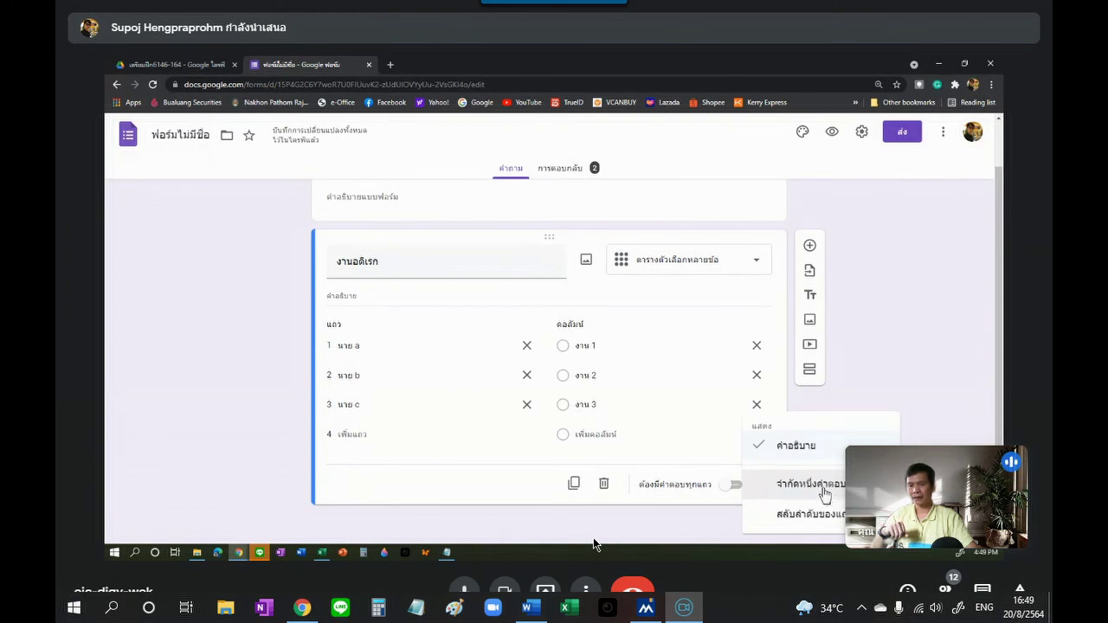
click(824, 489)
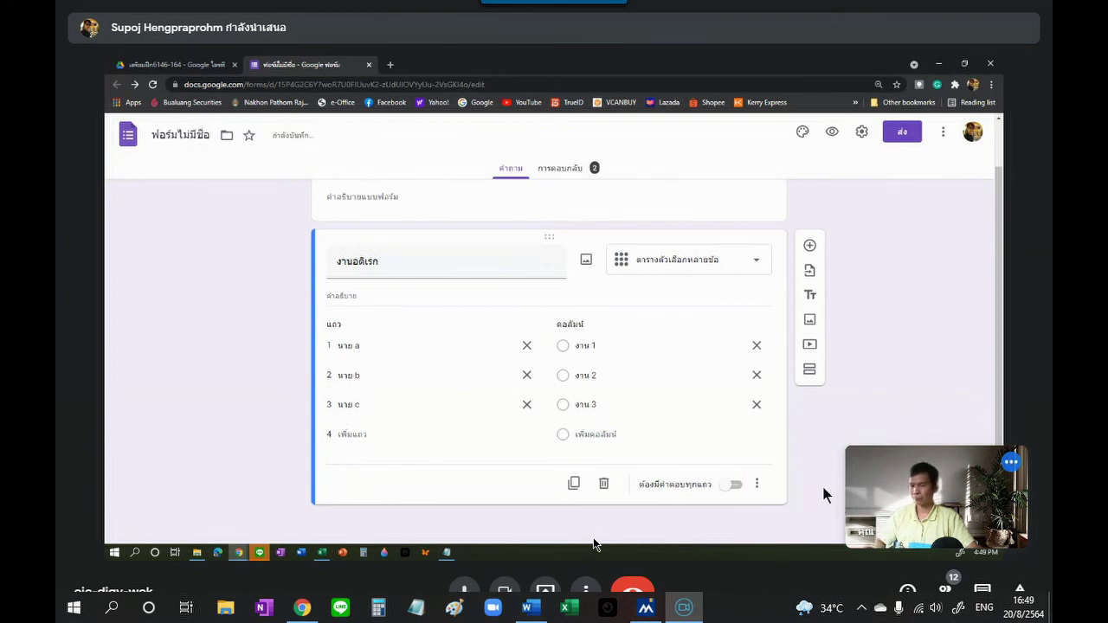
click(757, 484)
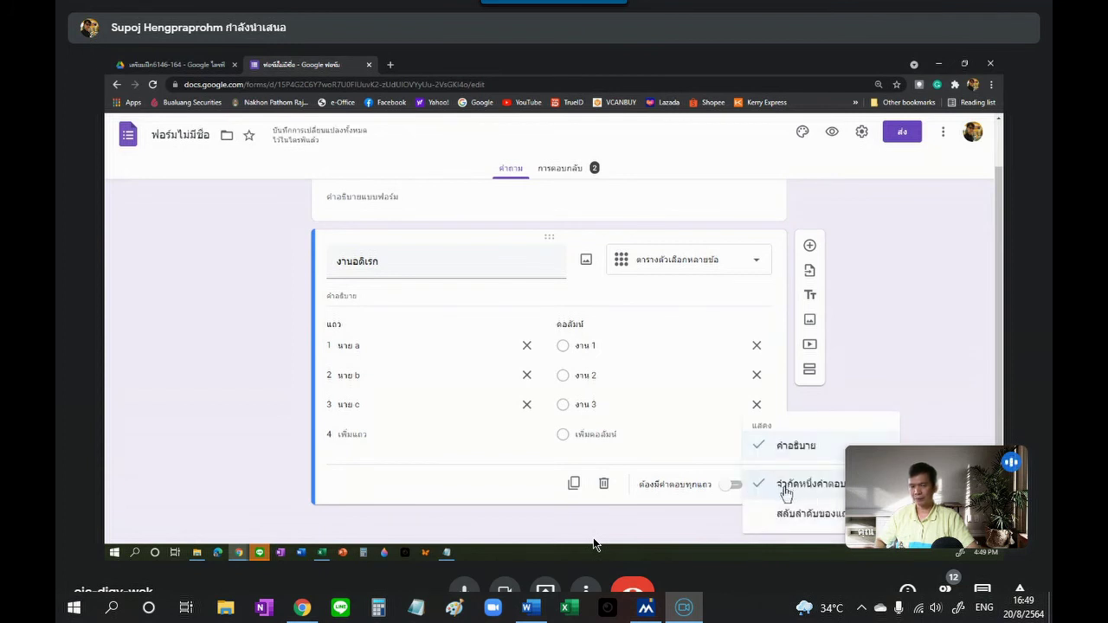
click(936, 394)
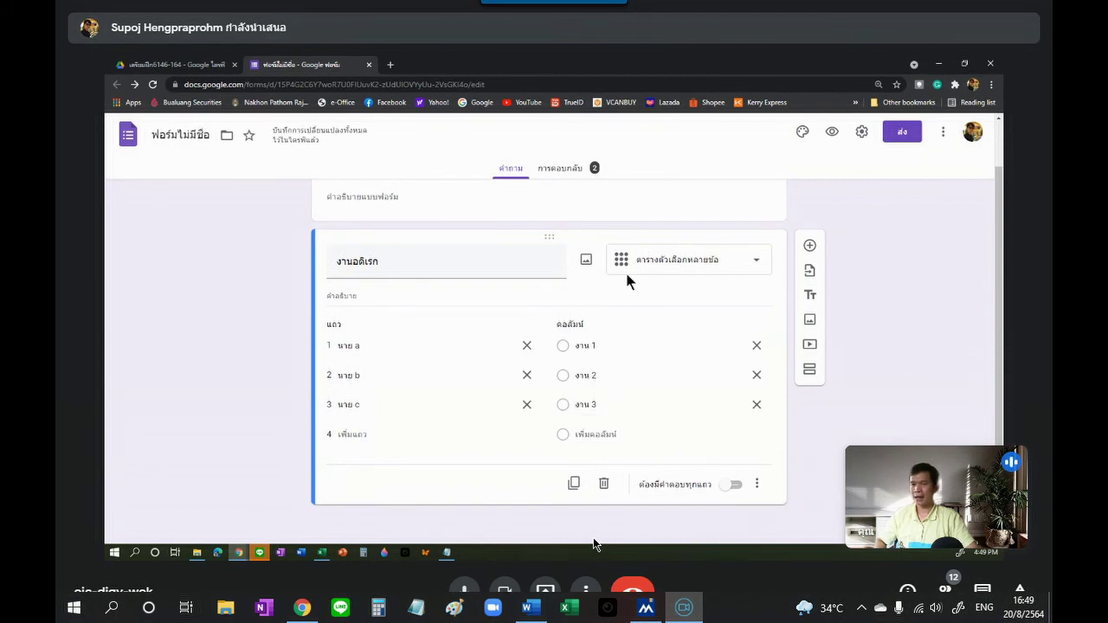
Step: Preview the form and pick งาน 1 for all three rows to trigger the one-per-column error
click(832, 132)
click(512, 272)
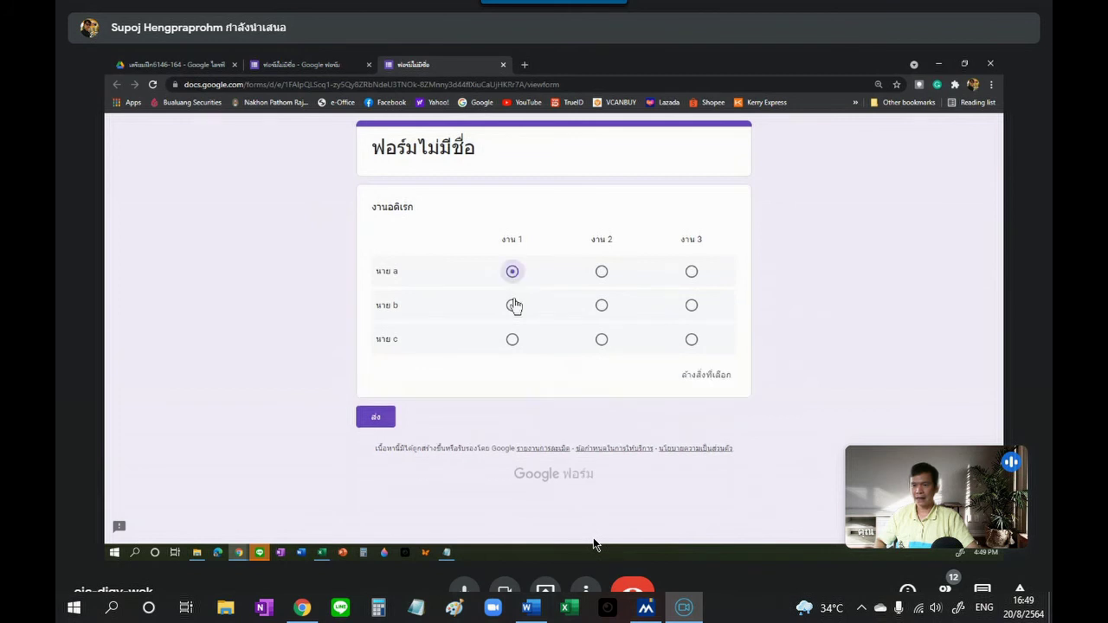
click(513, 305)
click(512, 340)
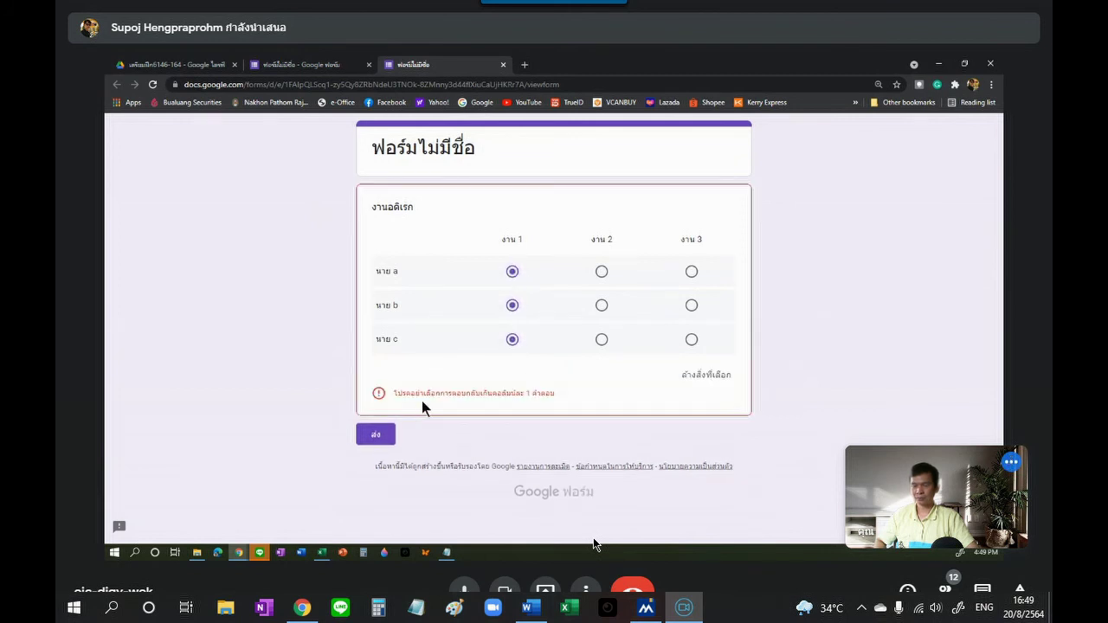
Step: Answer นาย a งาน 3, นาย b งาน 1, นาย c งาน 2, submit, and close the preview
click(601, 304)
click(691, 340)
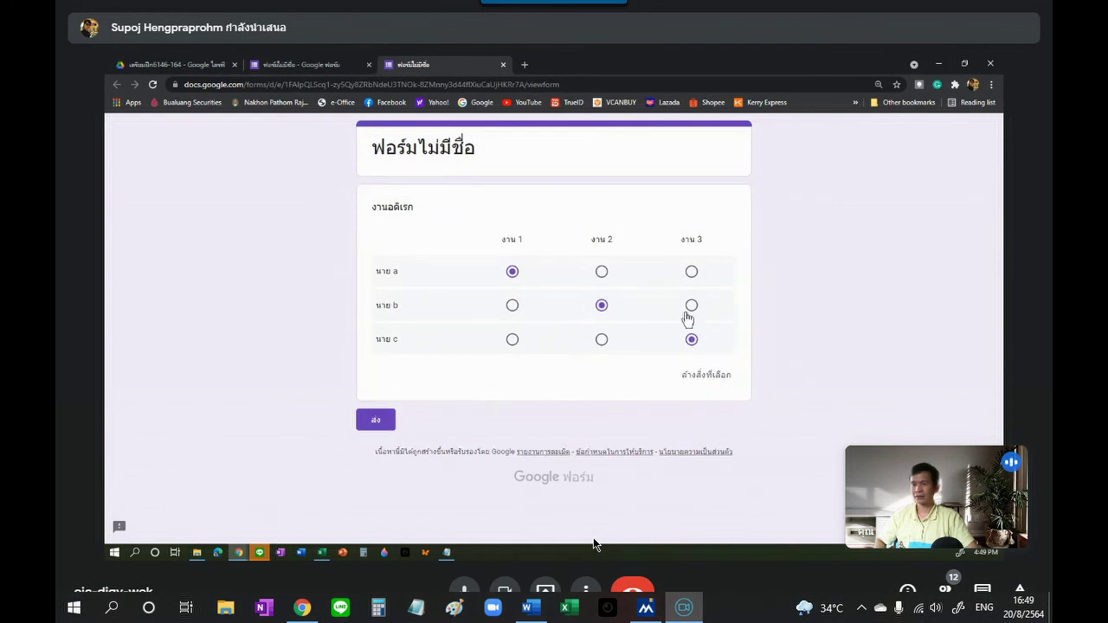
click(691, 272)
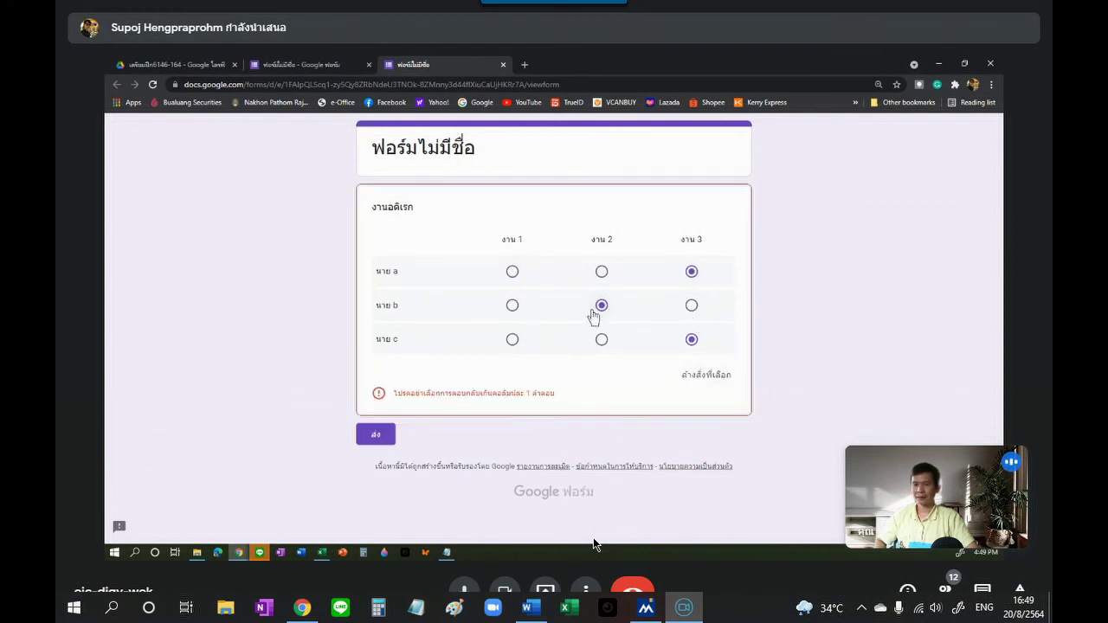
click(512, 305)
click(602, 339)
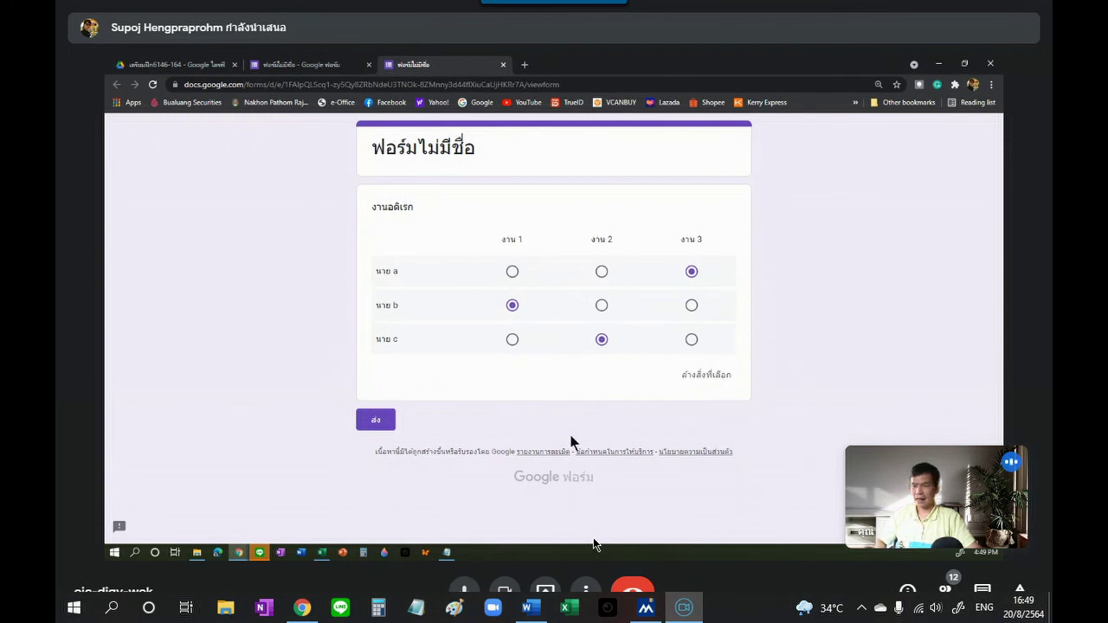
click(385, 426)
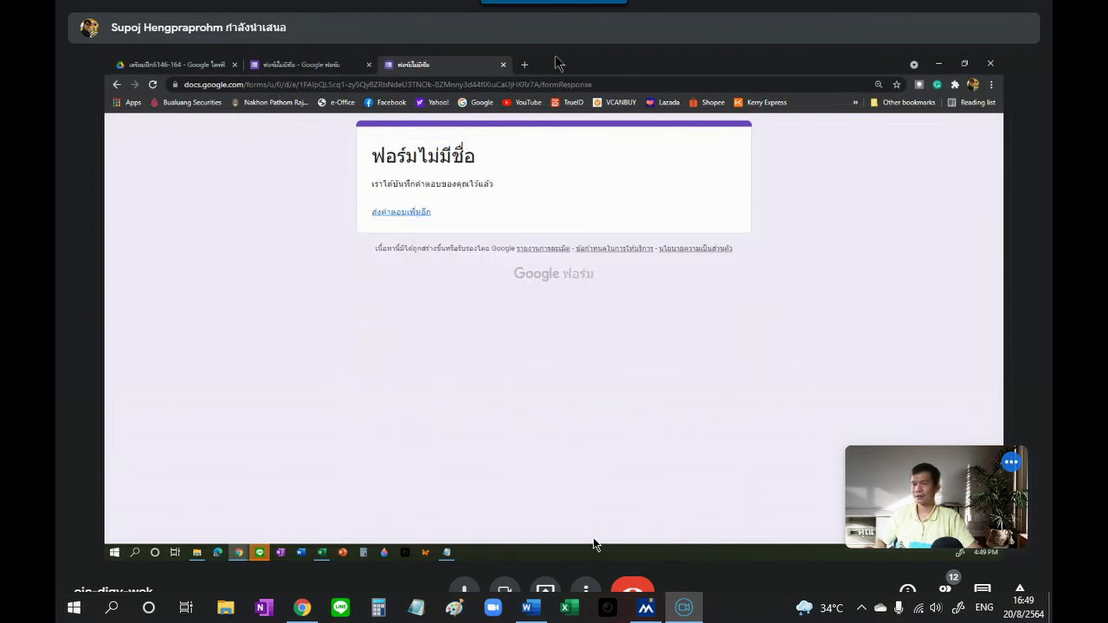
click(503, 65)
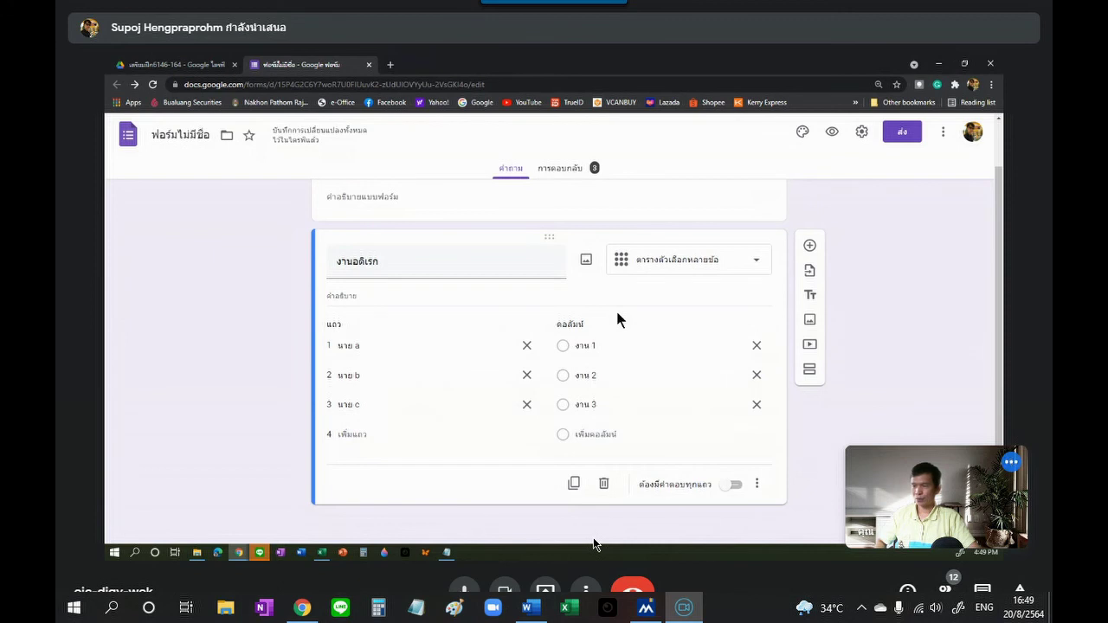
Step: Switch the งานอดิเรก question from multiple-choice grid to Checkbox grid
click(754, 275)
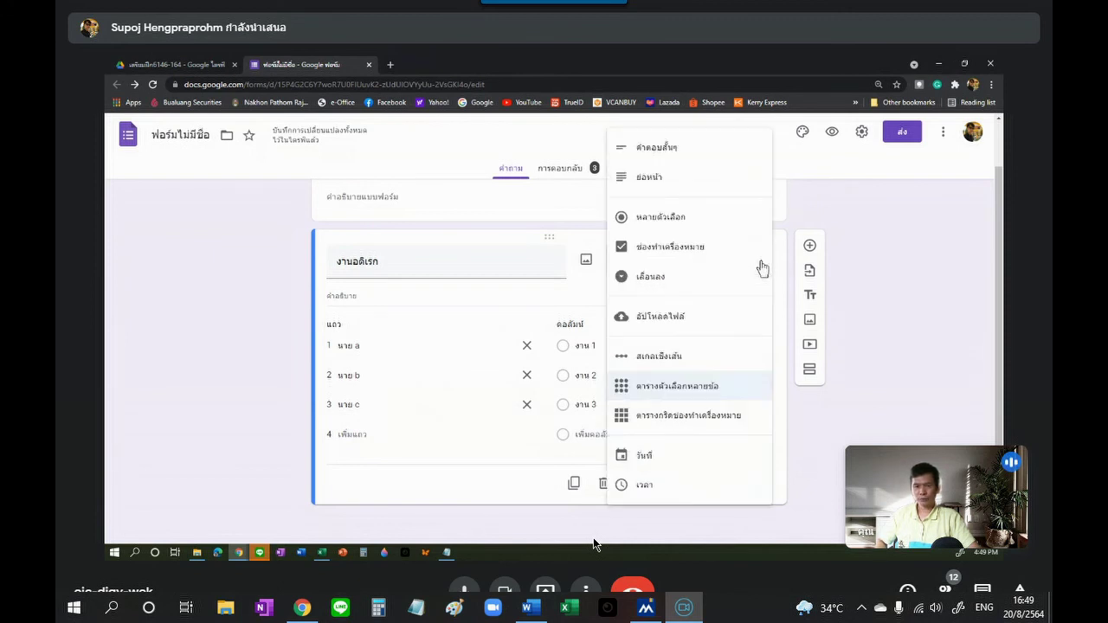
click(674, 432)
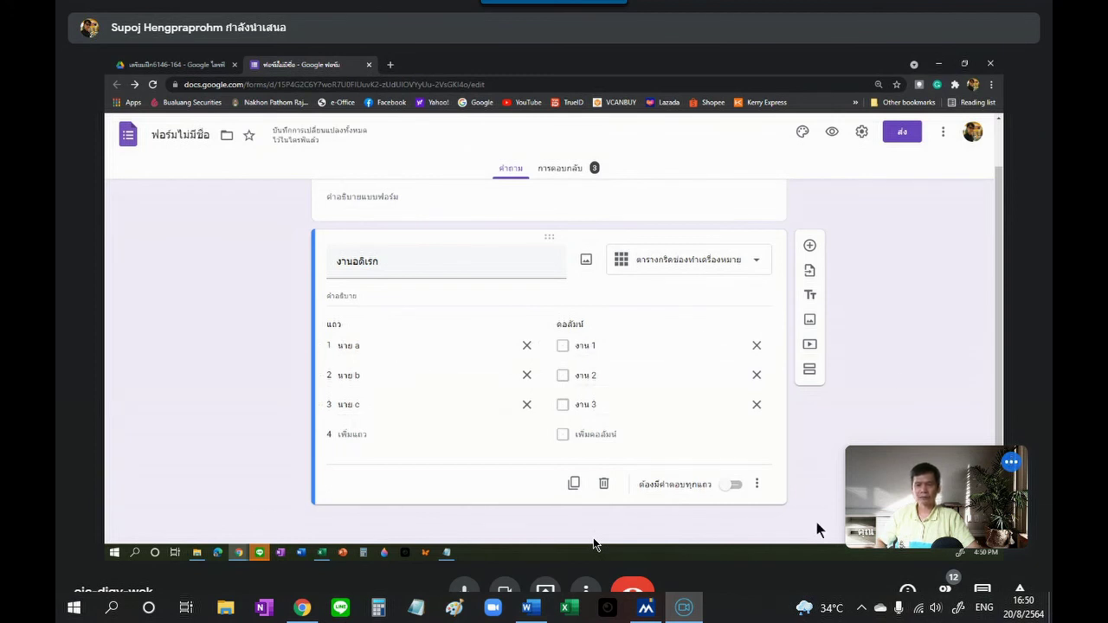
Step: Open the ⋮ extra options menu on the checkbox grid question
click(759, 486)
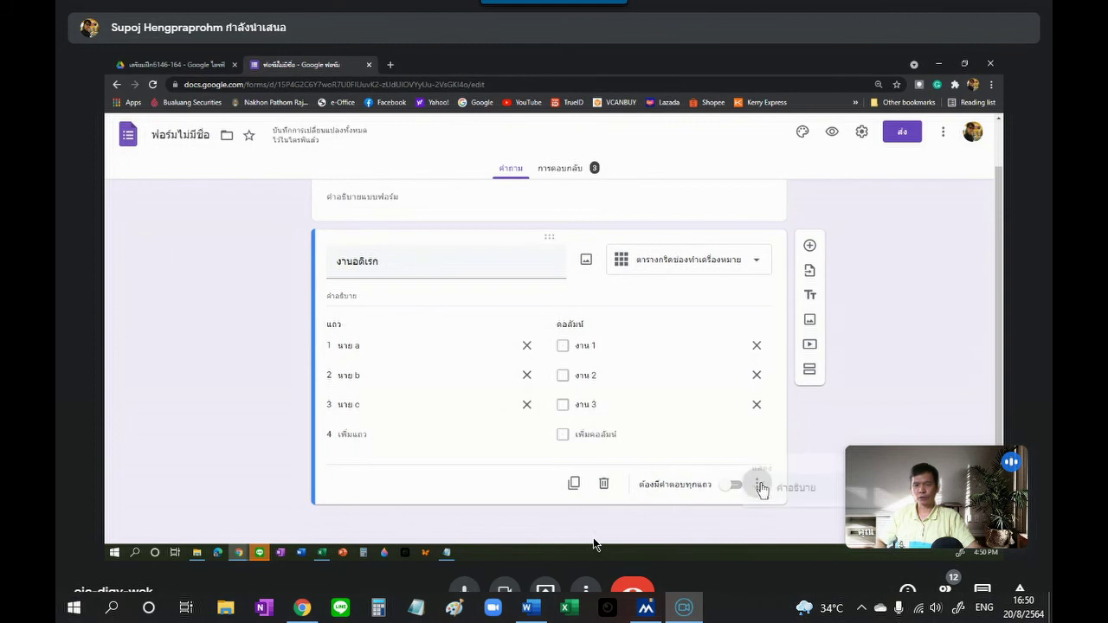